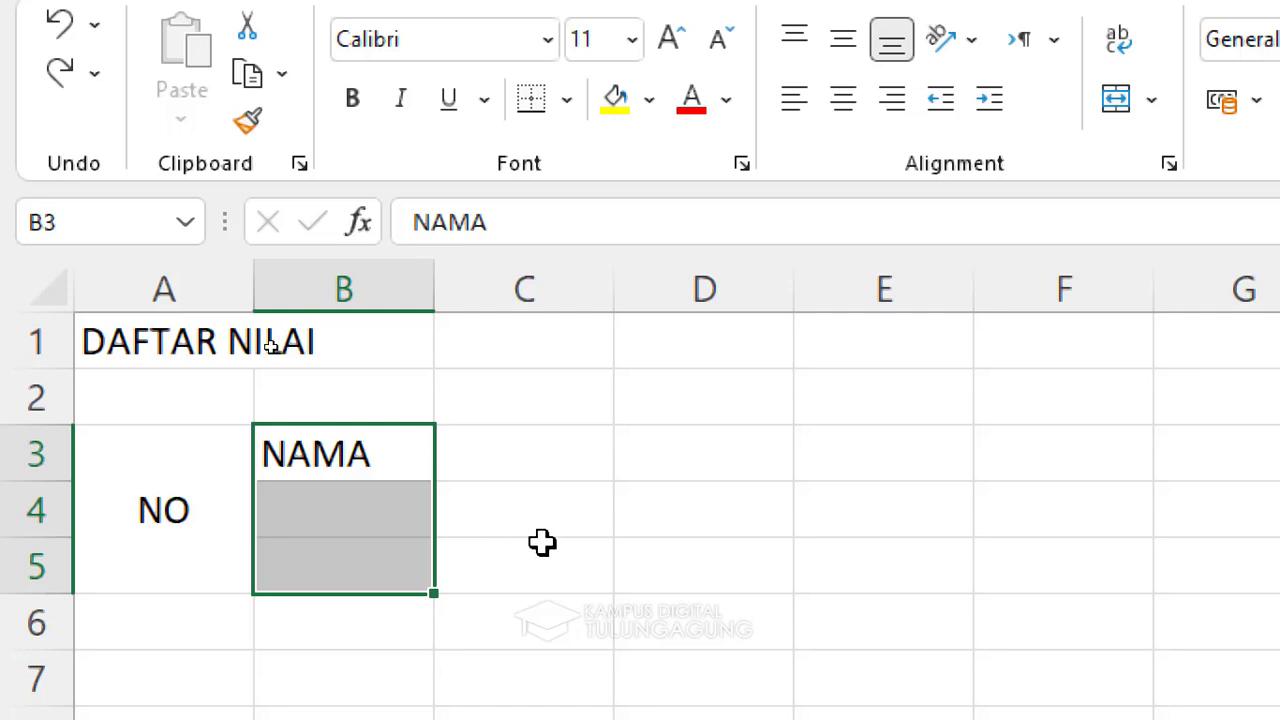
Format-paint the merged NO cell A3:A5 onto B3 so NAMA spans B3:B5, centred.
left_click(540, 545)
left_click(139, 548)
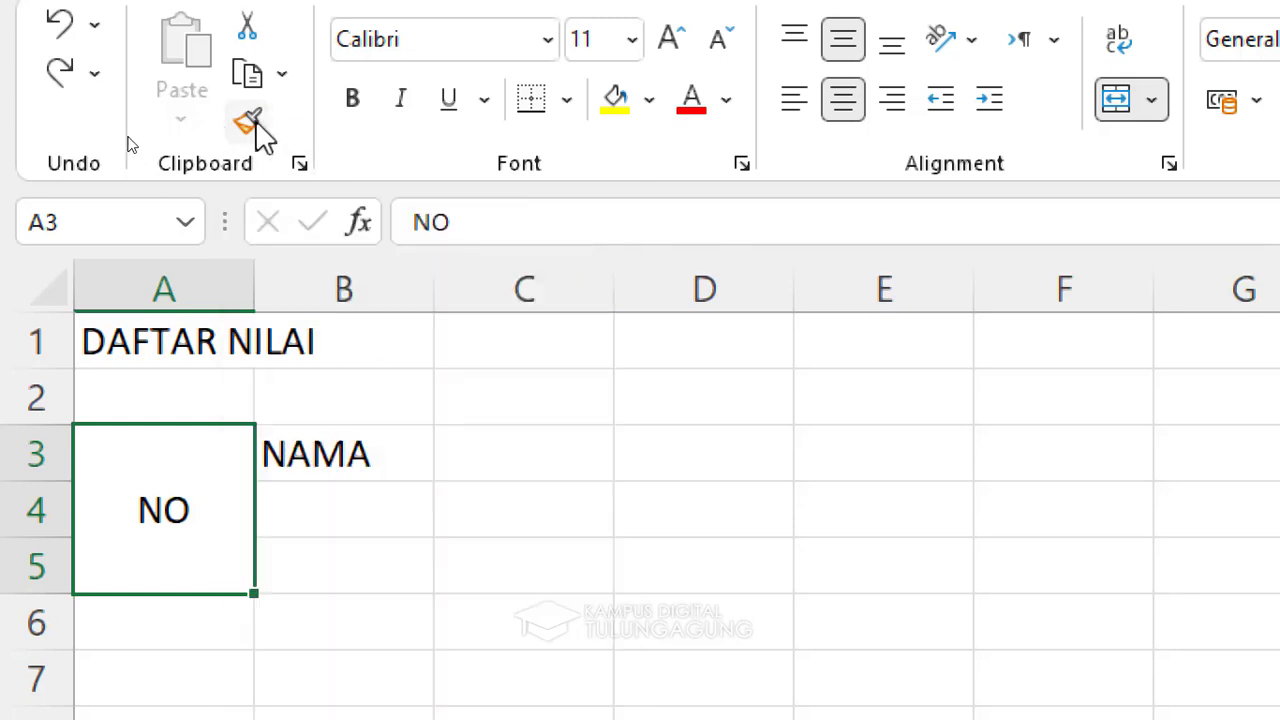
left_click(885, 572)
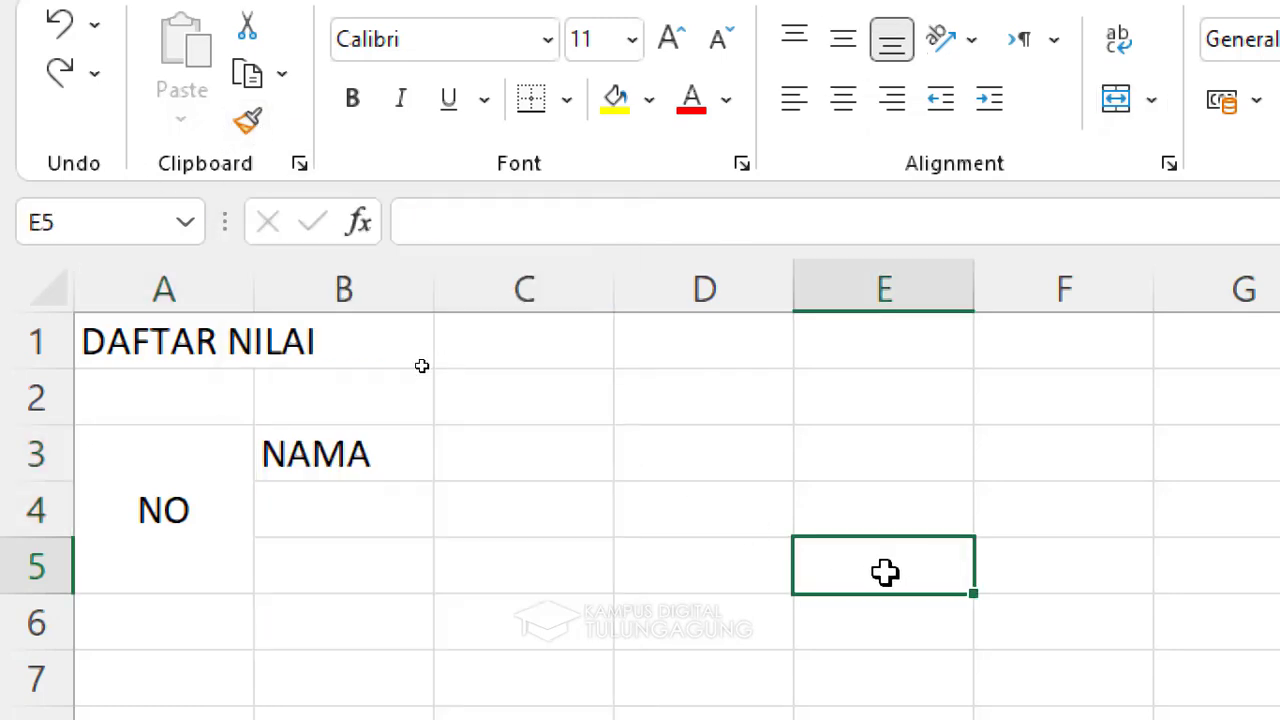
left_click(101, 529)
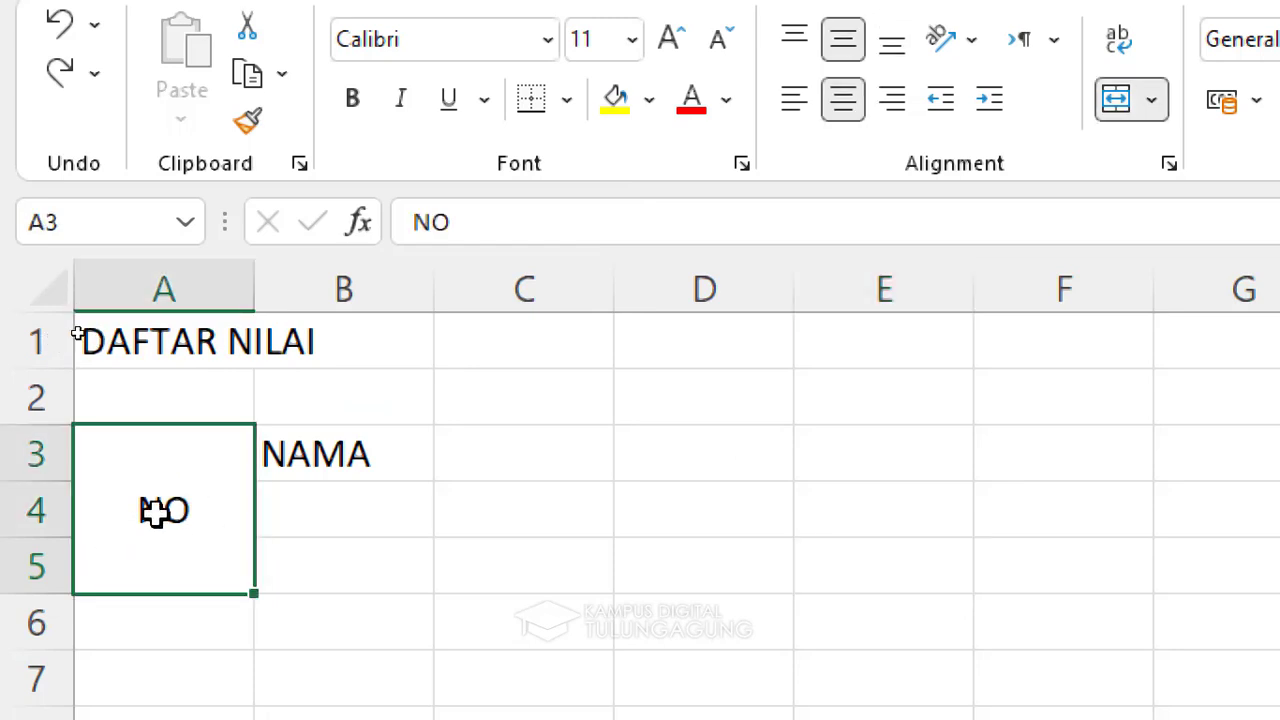
left_click(262, 125)
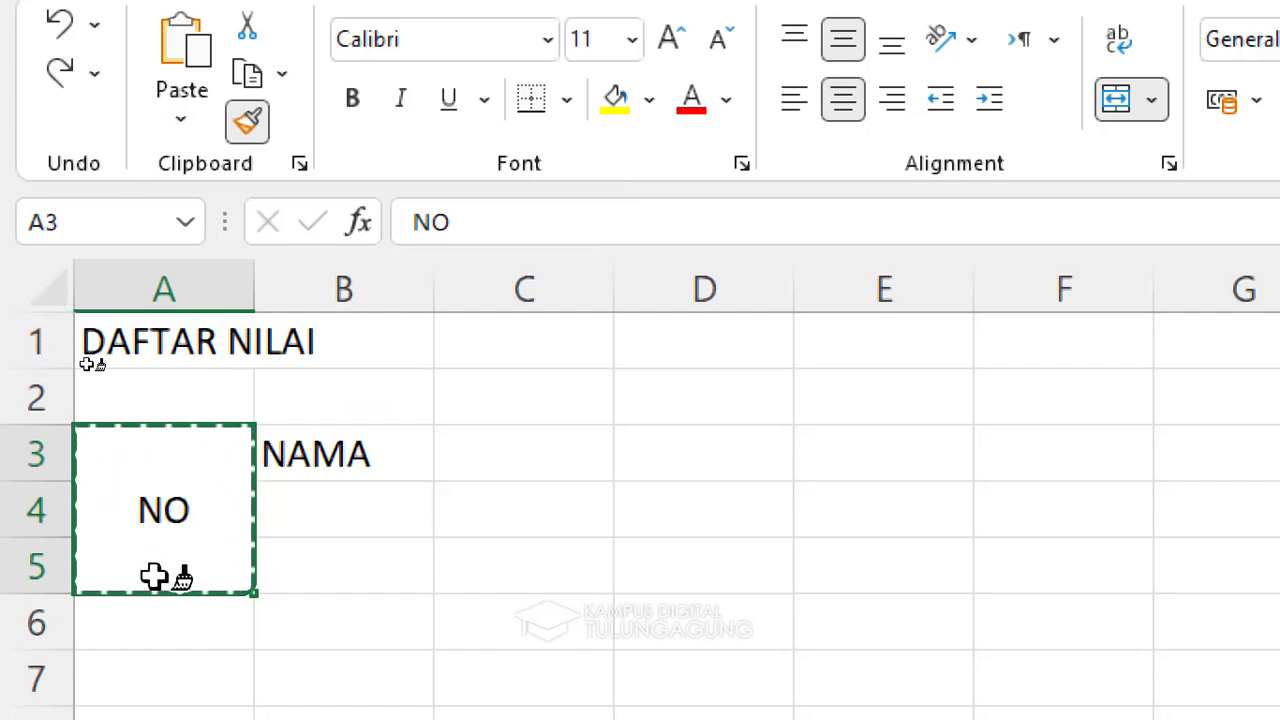
left_click(317, 456)
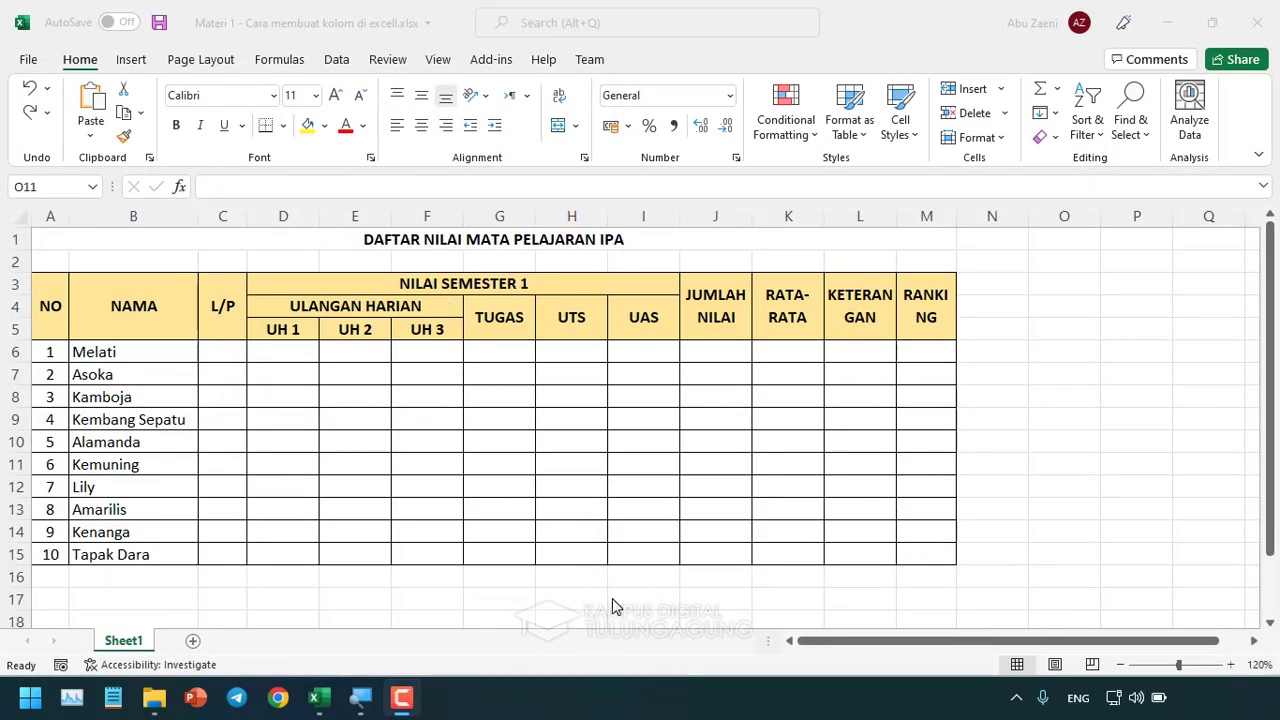
Create a new blank workbook, Book1, from File > New.
left_click(28, 62)
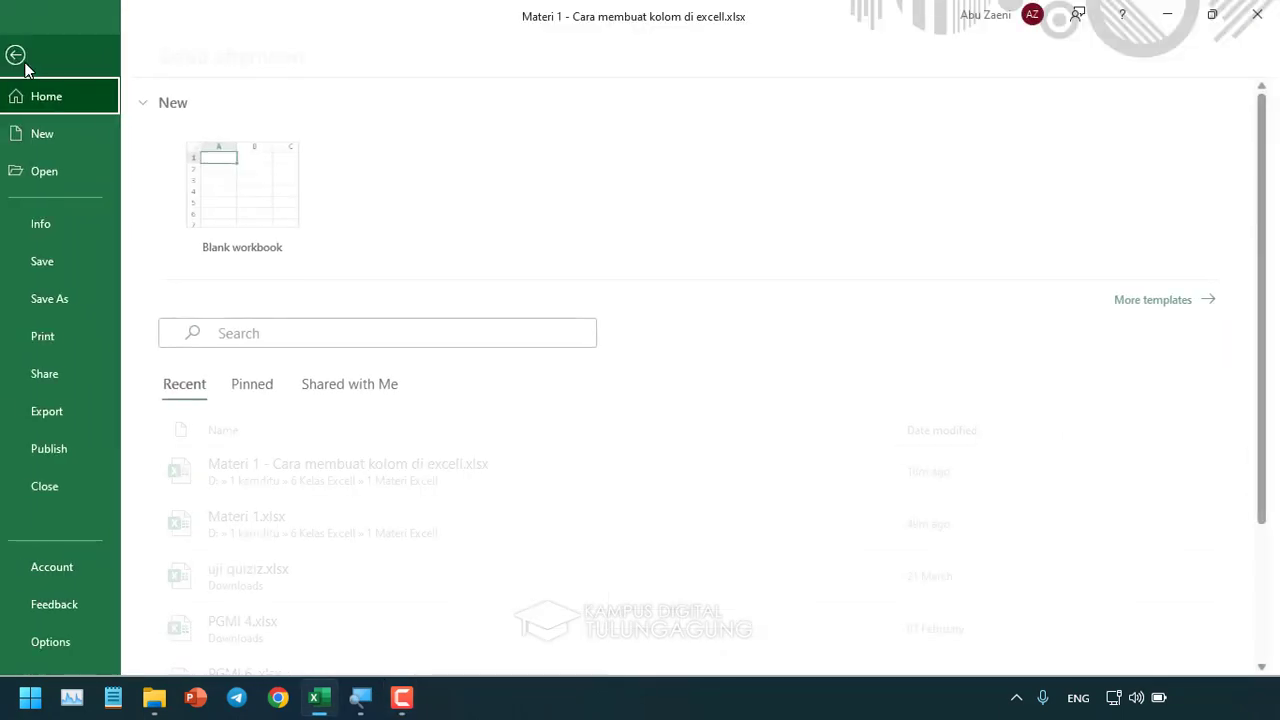
left_click(45, 131)
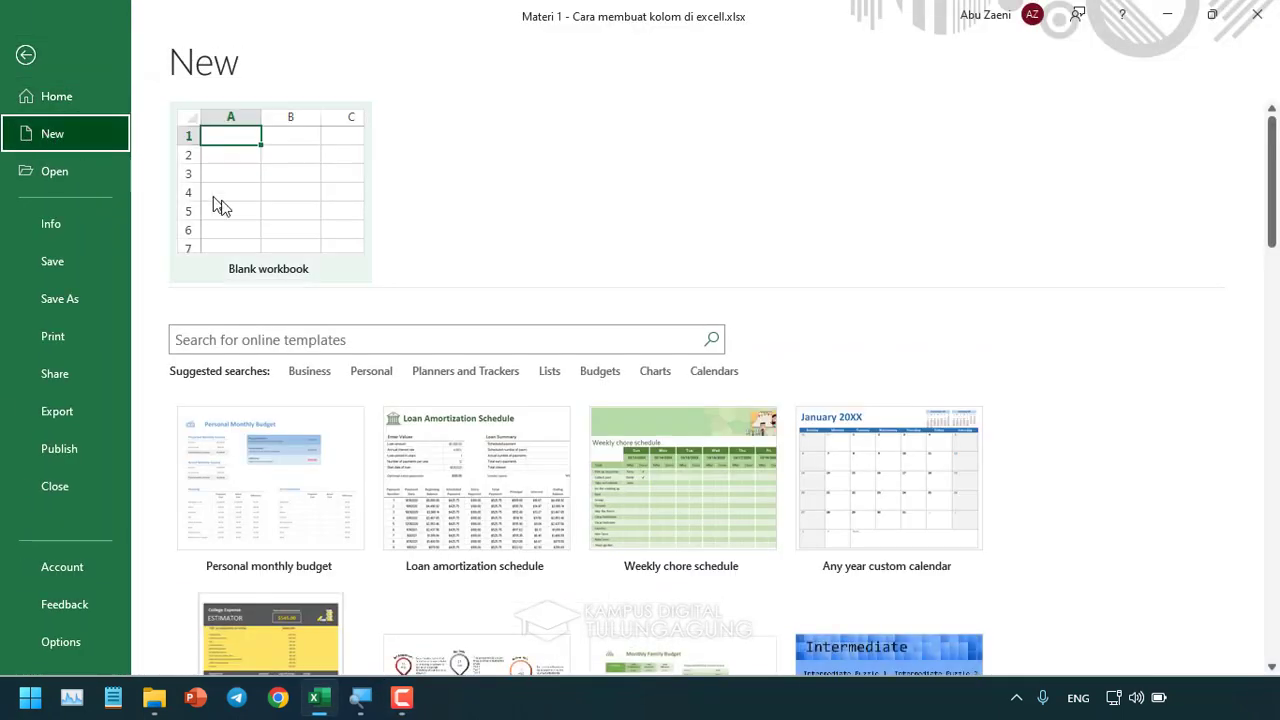
left_click(274, 225)
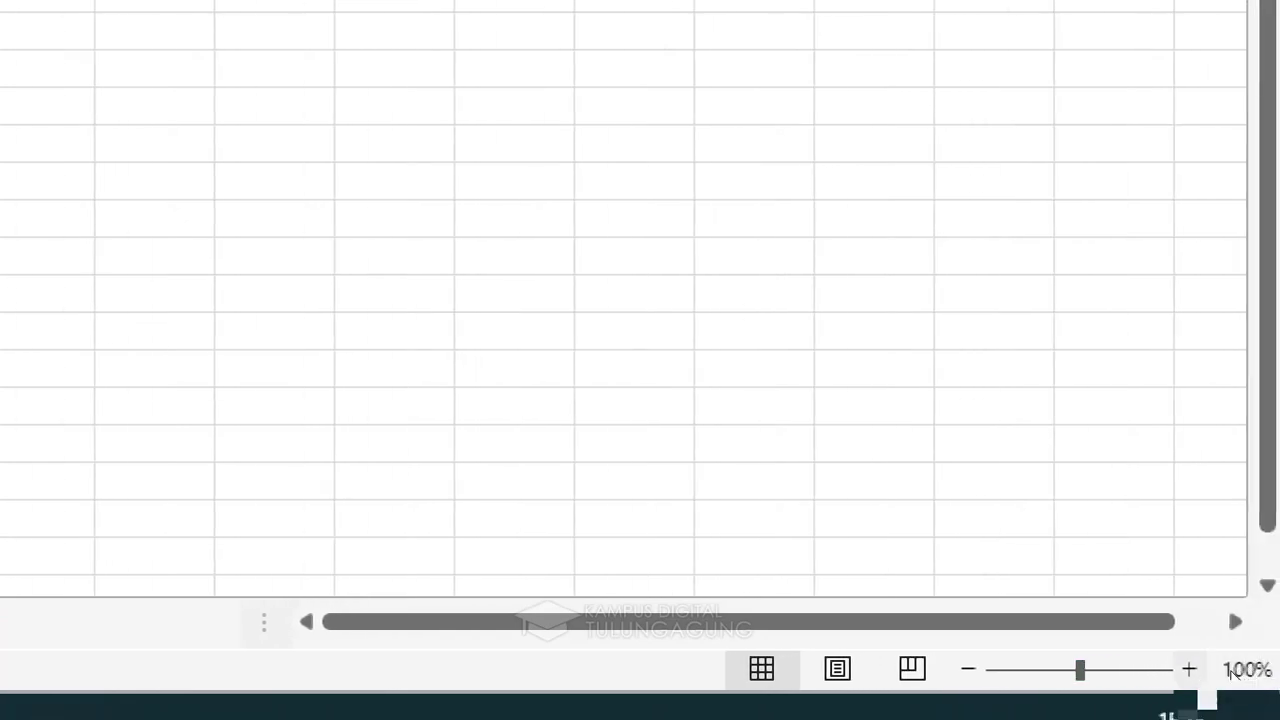
Zoom the Book1 sheet in to 150%.
left_click(1256, 669)
left_click(1256, 669)
left_click(1256, 669)
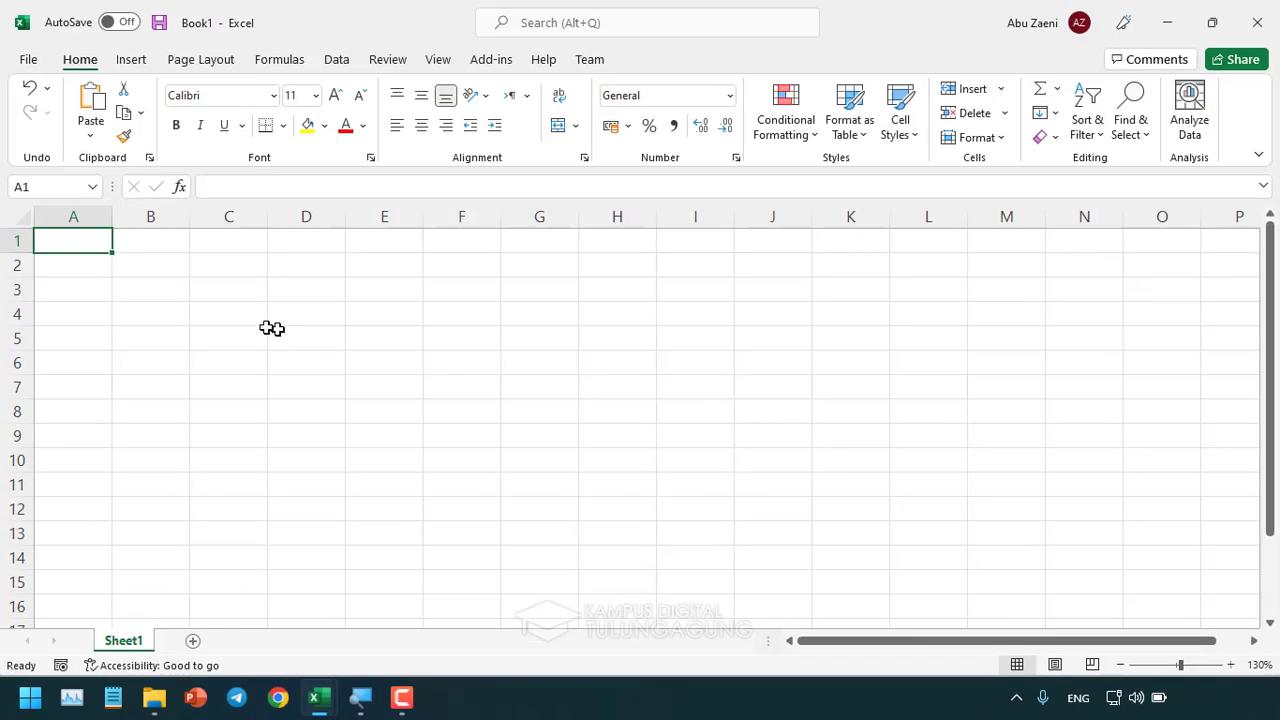
left_click(1230, 666)
left_click(1230, 666)
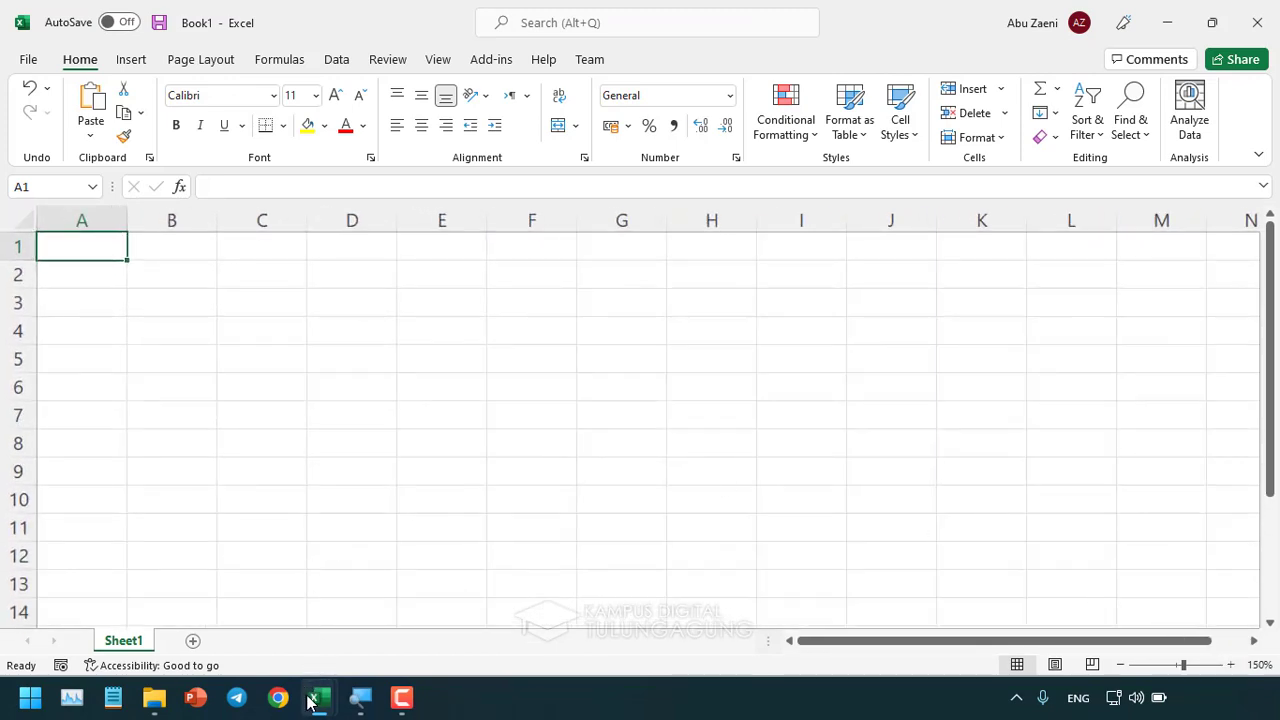
mouse_move(319, 698)
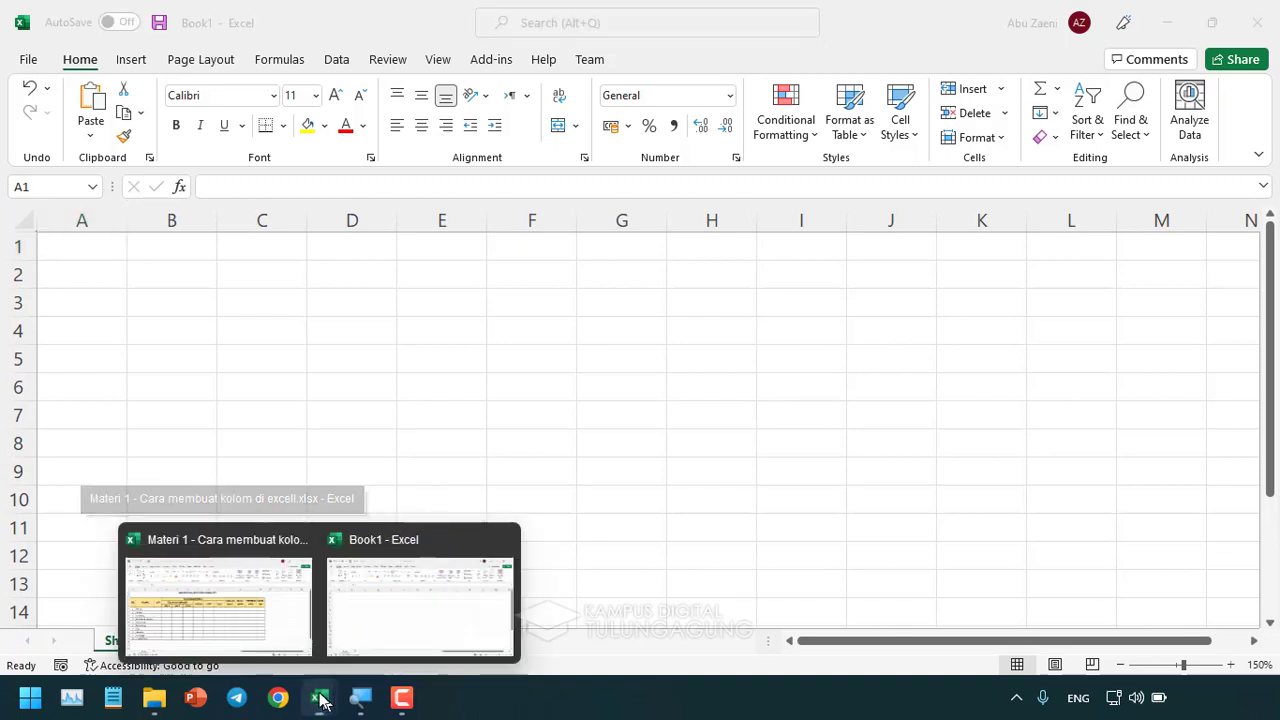
Check the Materi 1 example title, then enter 'DAFTAR NILAI' in cell A1 of Book1.
left_click(263, 536)
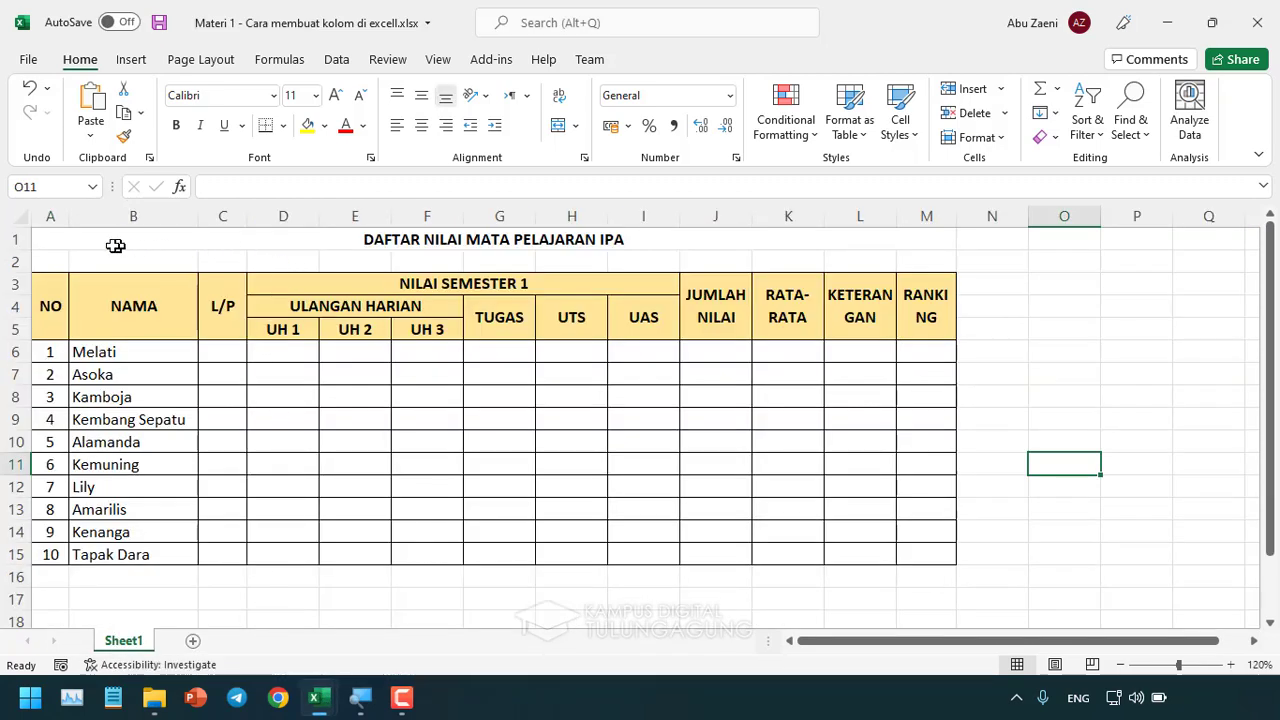
left_click(395, 237)
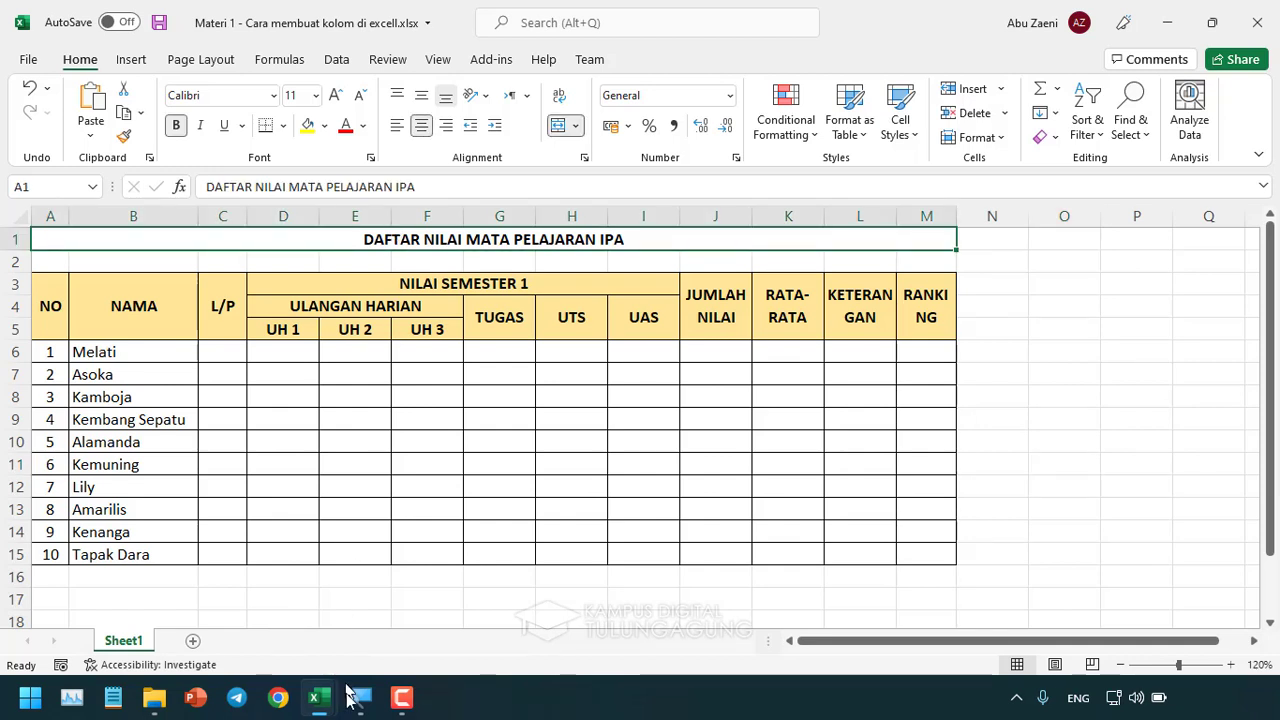
mouse_move(318, 698)
left_click(374, 626)
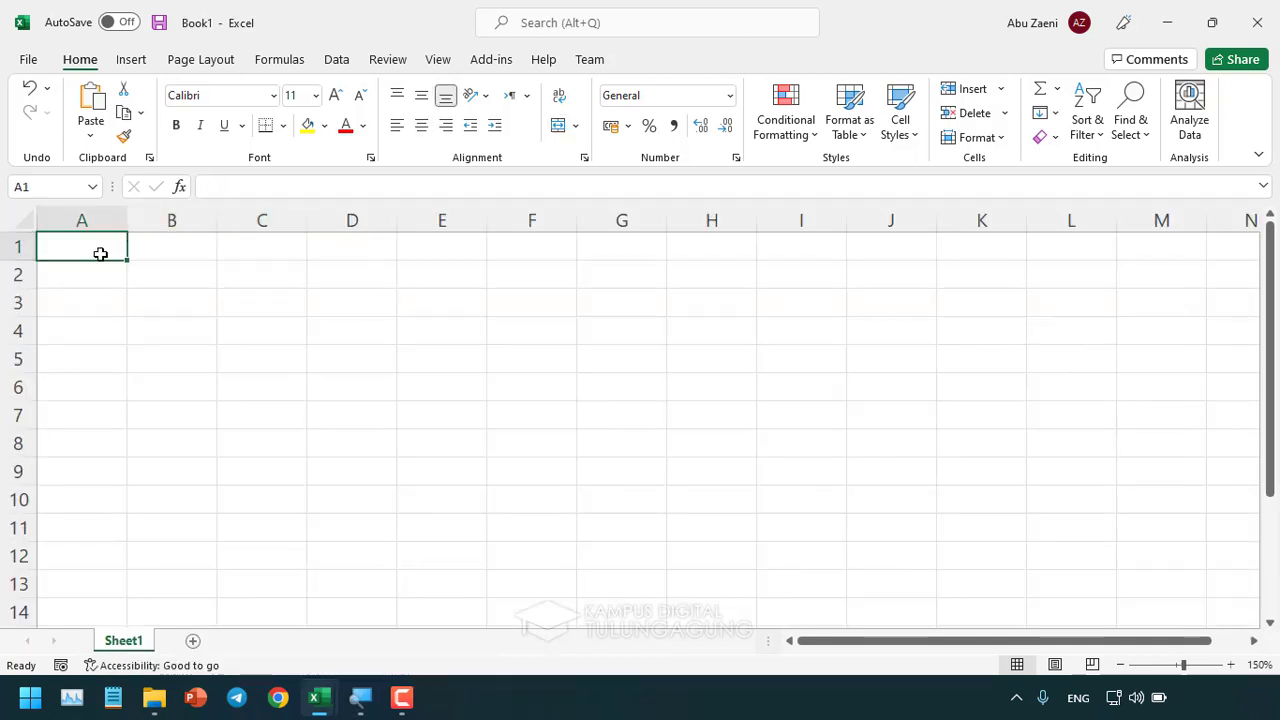
type("DAFTAR N")
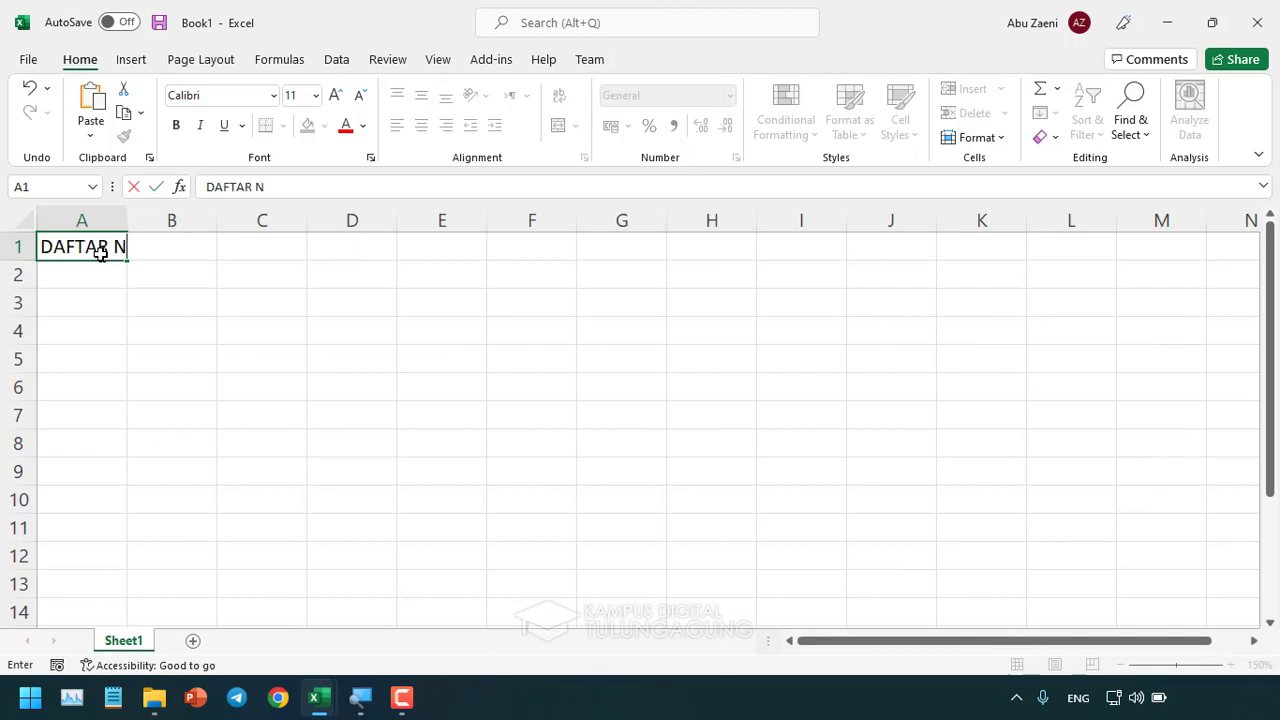
type("ILAI")
key("Return")
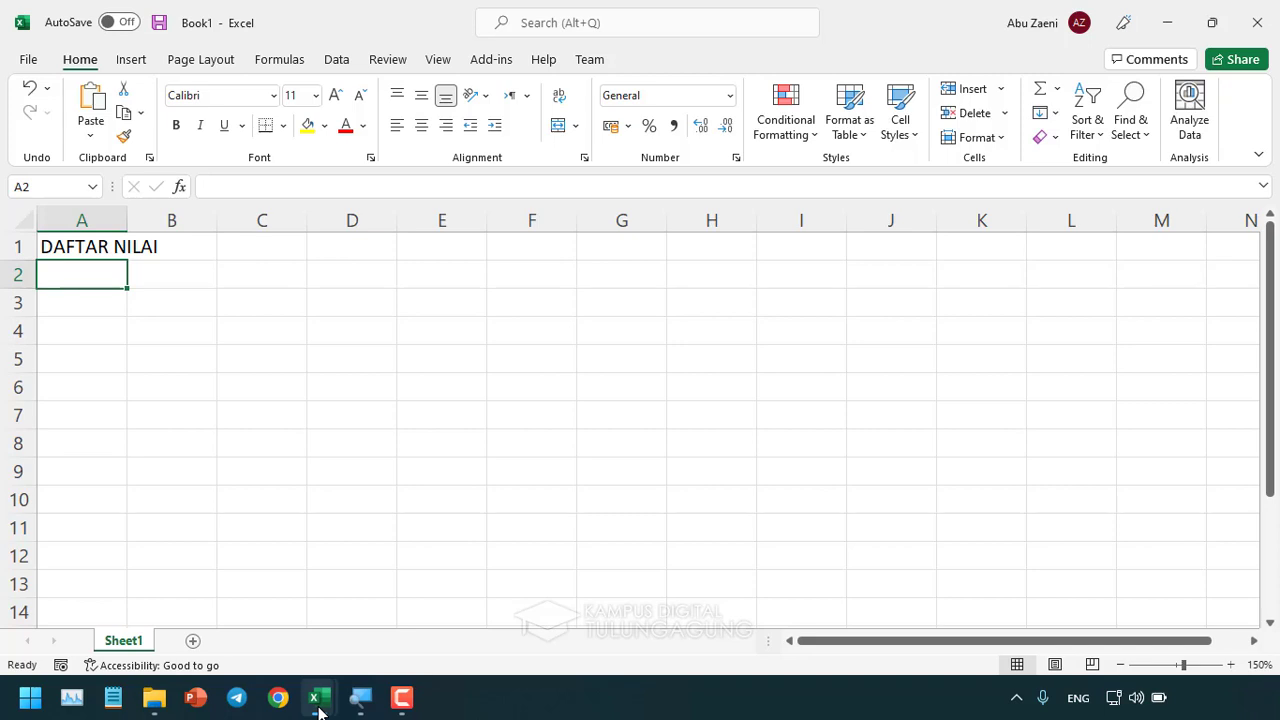
left_click(251, 626)
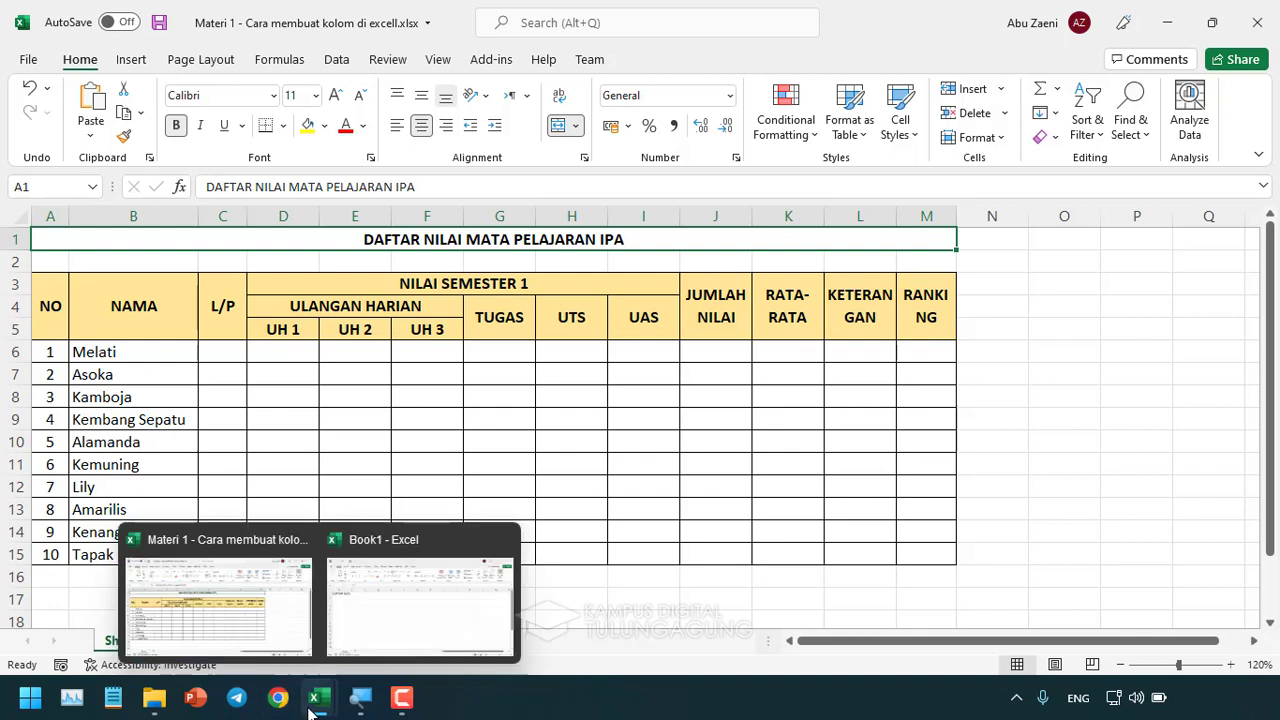
left_click(385, 570)
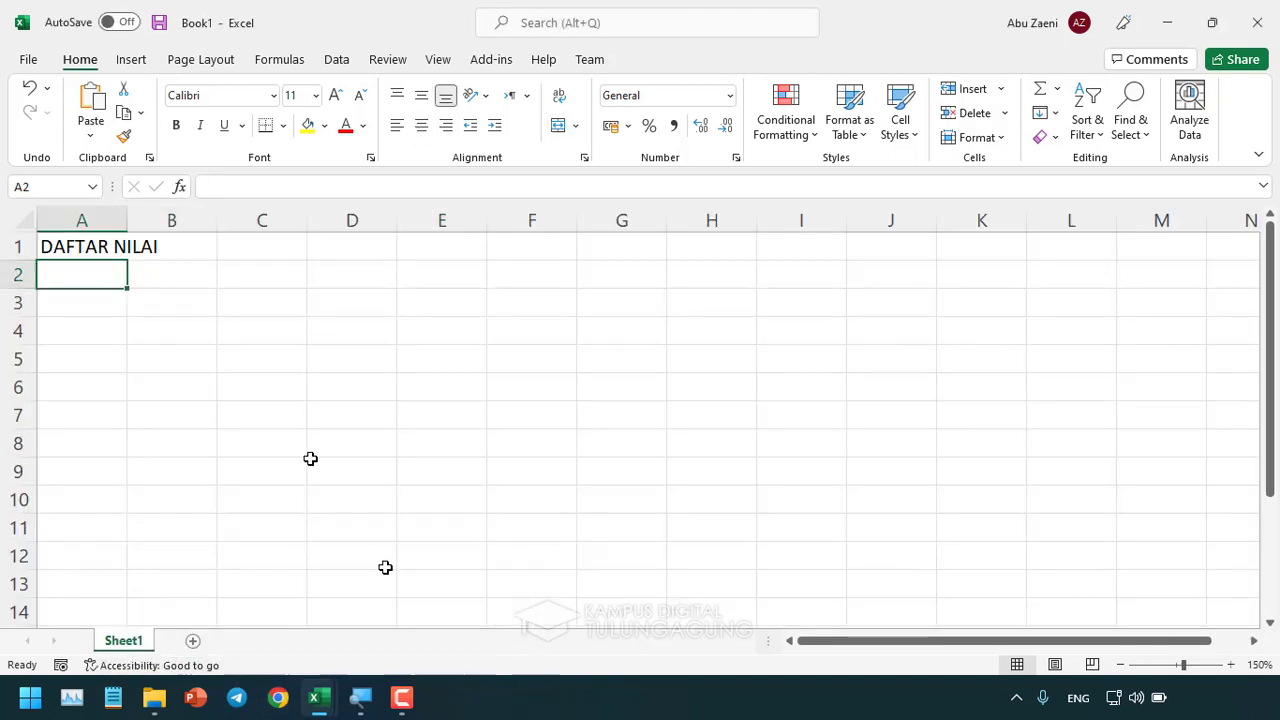
Enter 'NO' in A3 and 'NAMA' in B3, comparing with the Materi 1 example.
left_click(80, 313)
type("N")
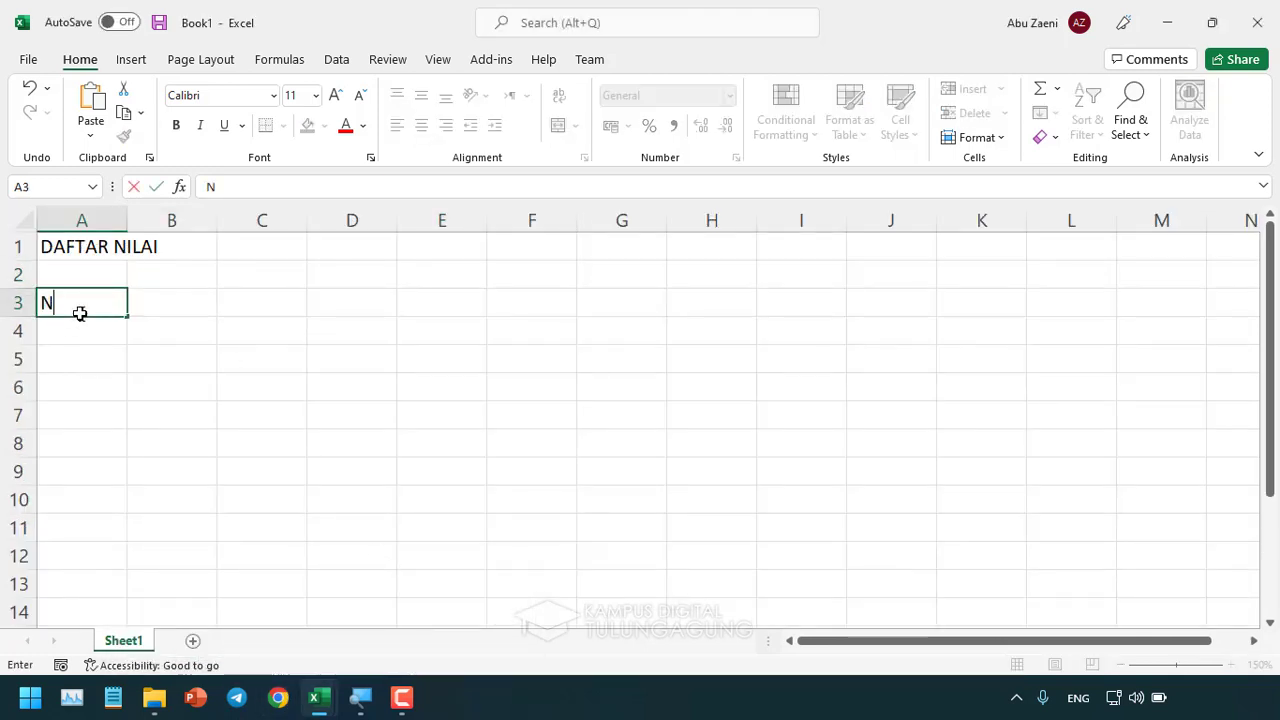
type("O")
key("Tab")
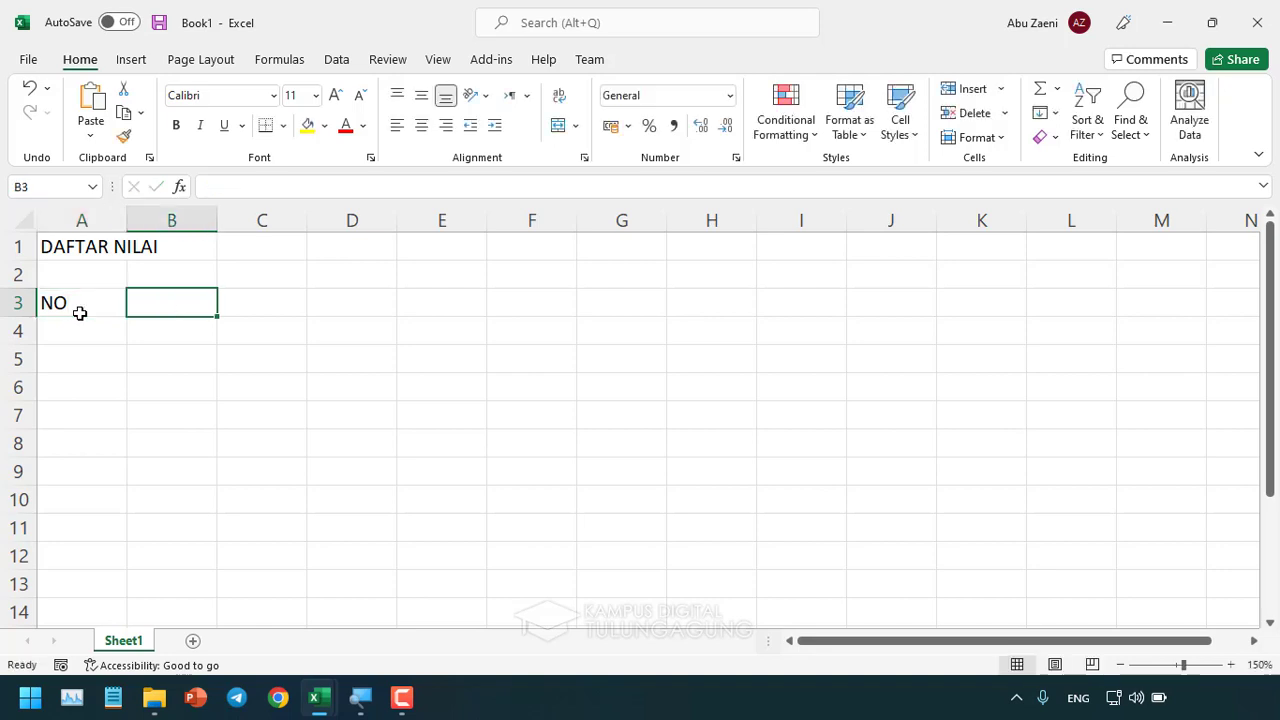
type("NAMA")
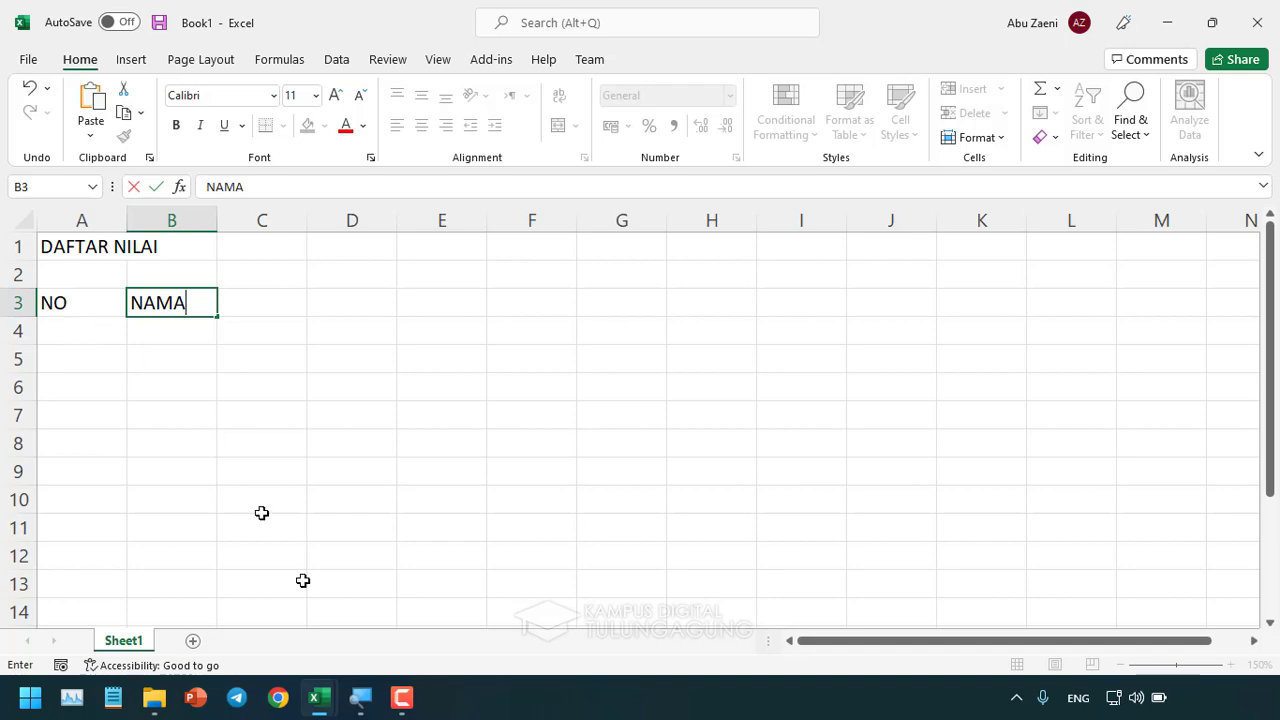
left_click(274, 623)
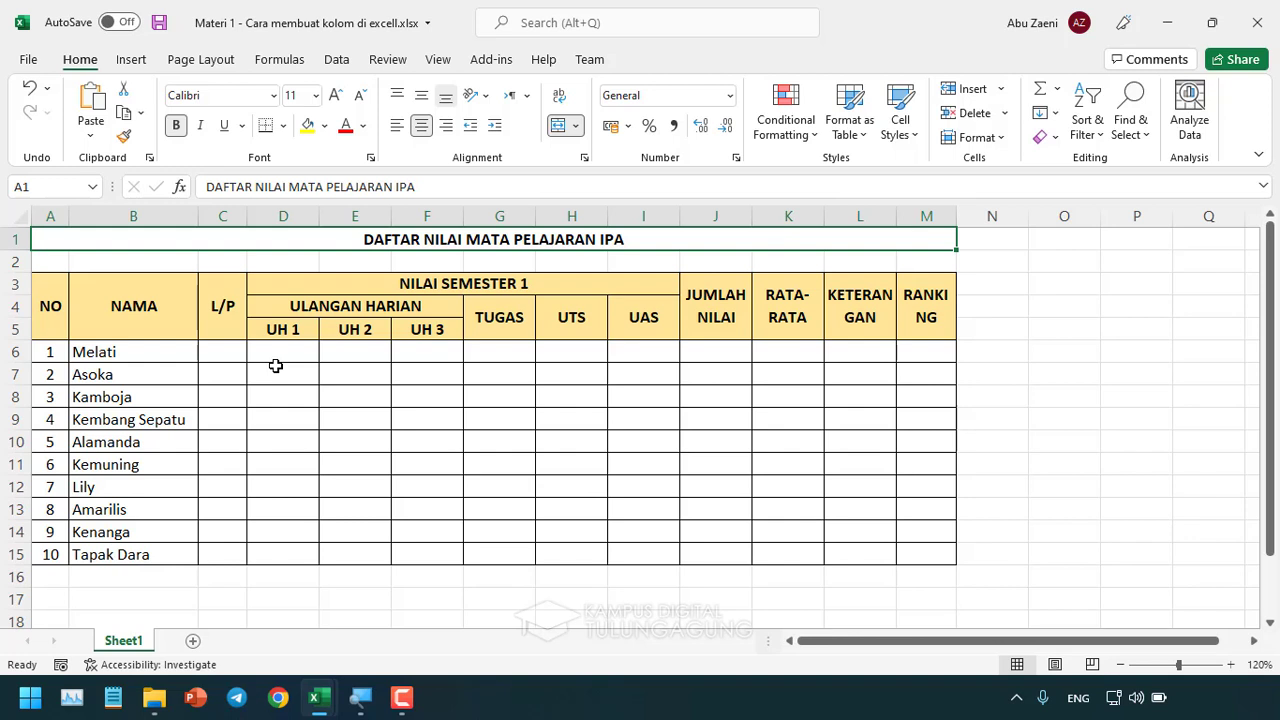
mouse_move(318, 698)
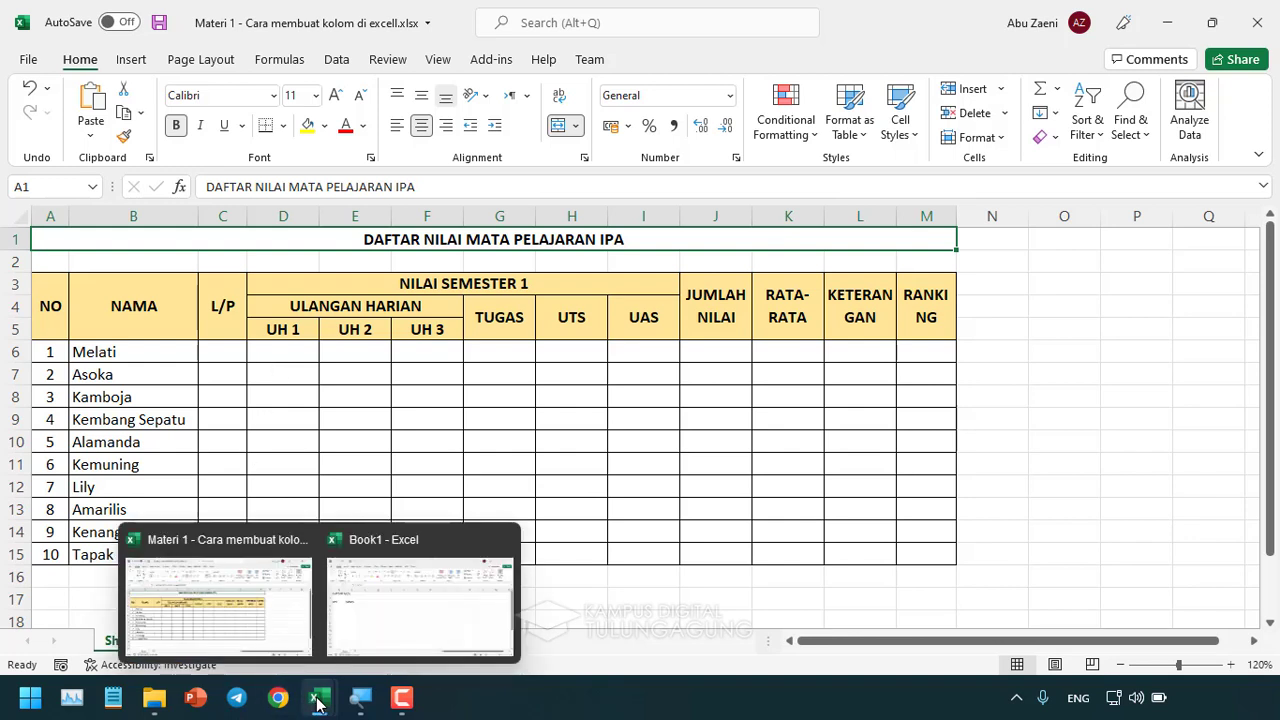
left_click(343, 555)
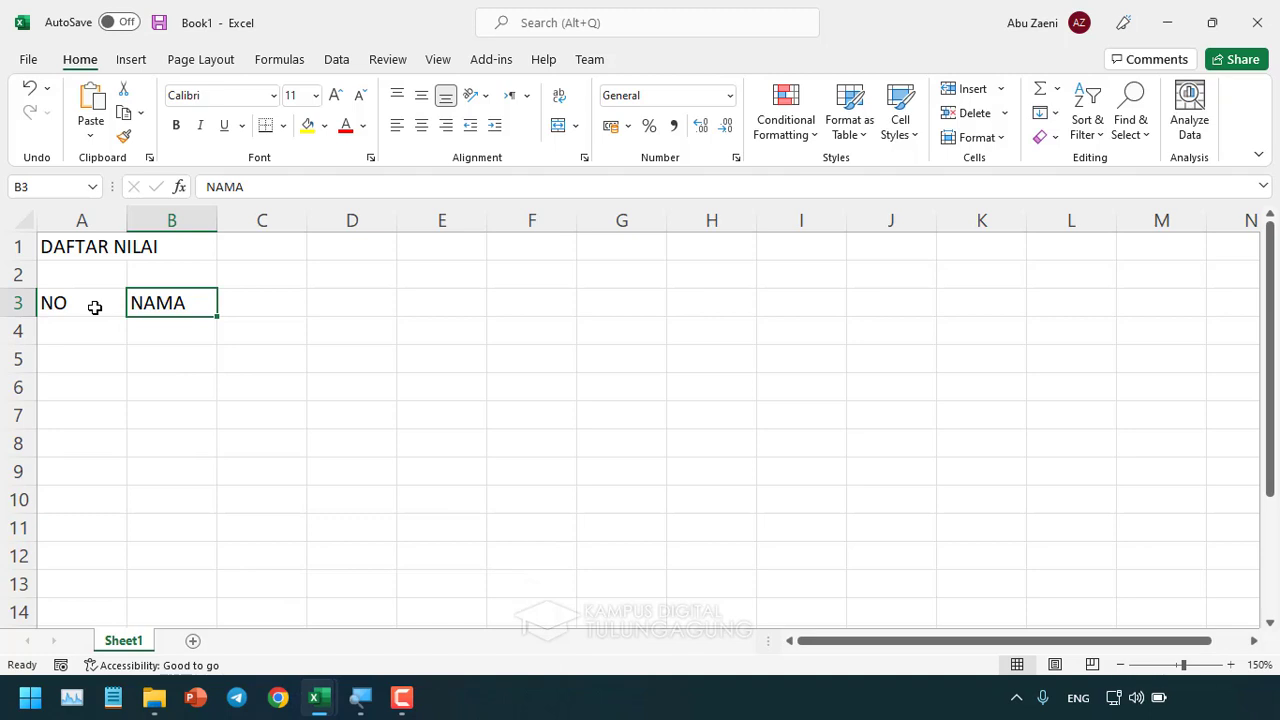
left_click(82, 220)
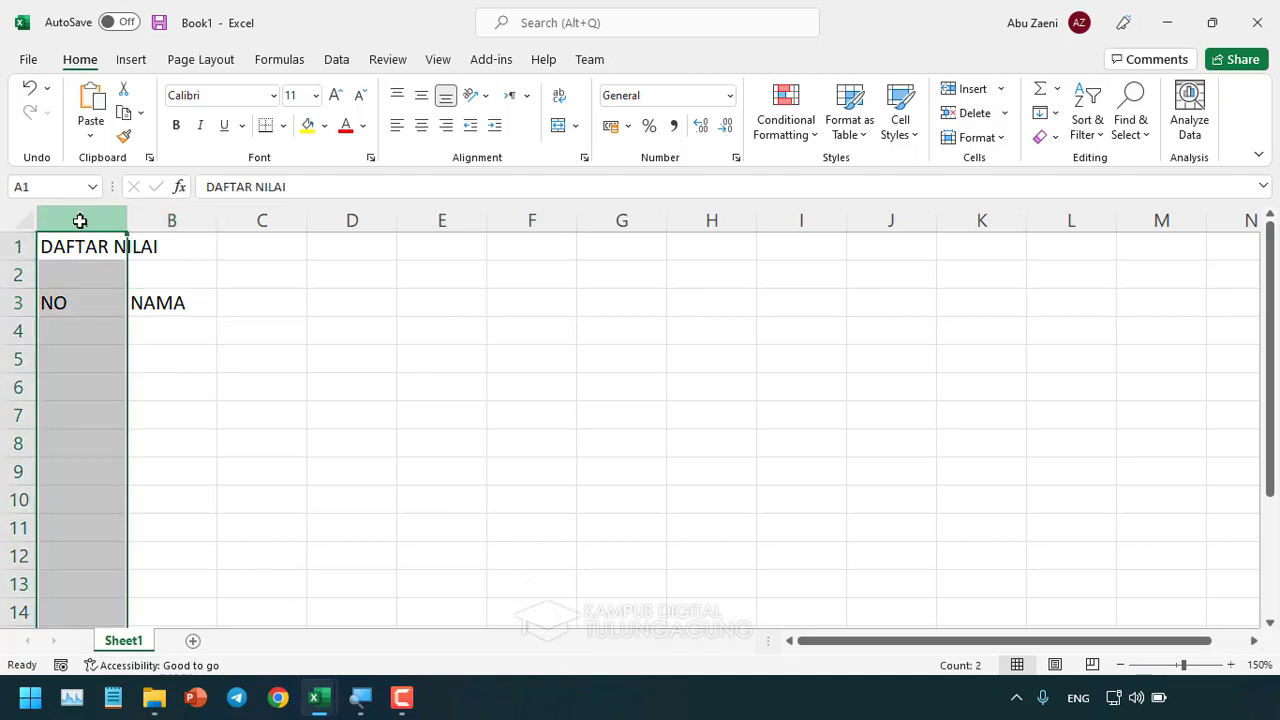
left_click(84, 366)
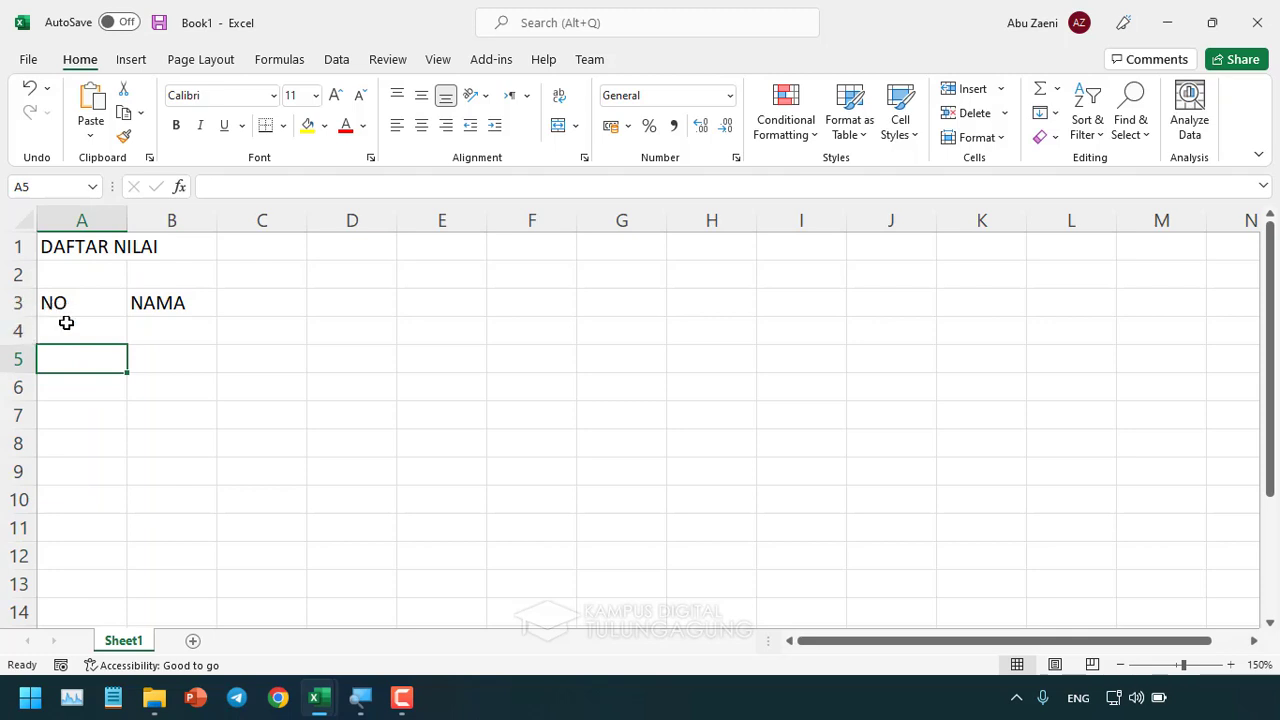
left_click_drag(77, 306, 82, 364)
mouse_move(86, 308)
left_mouse_down()
mouse_move(83, 361)
mouse_move(92, 302)
left_mouse_up()
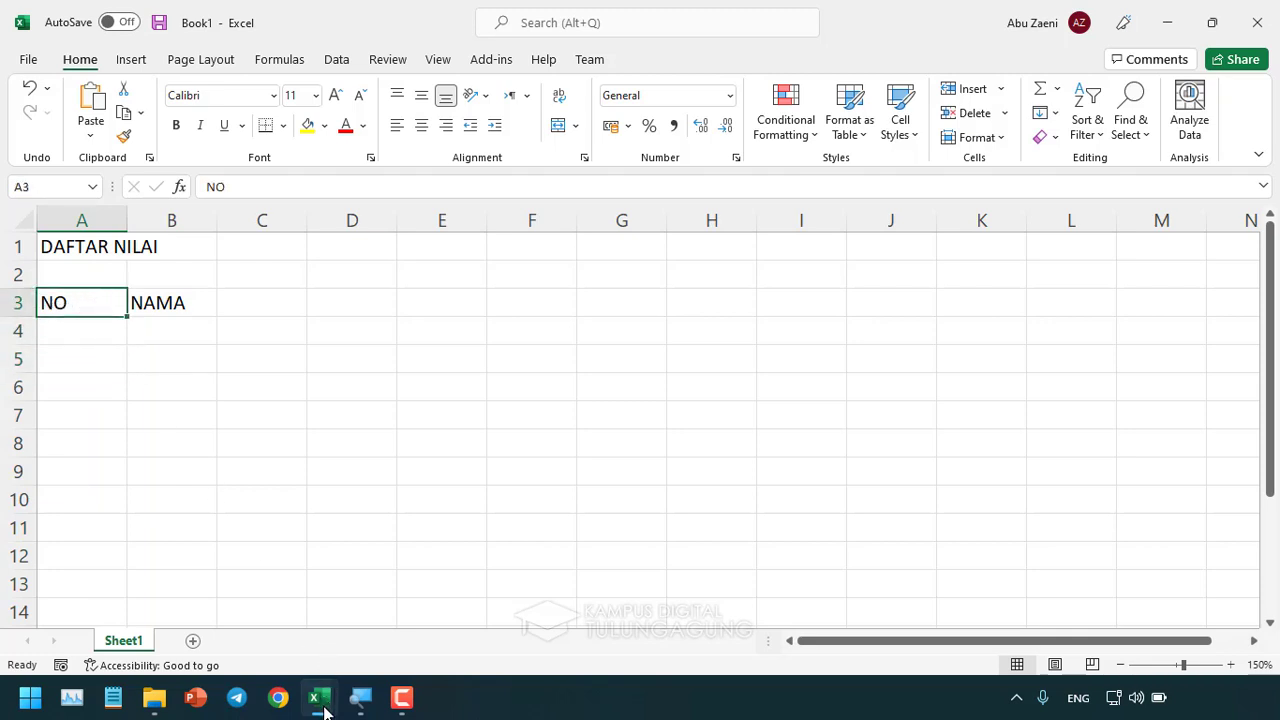
left_click(209, 600)
left_click(47, 300)
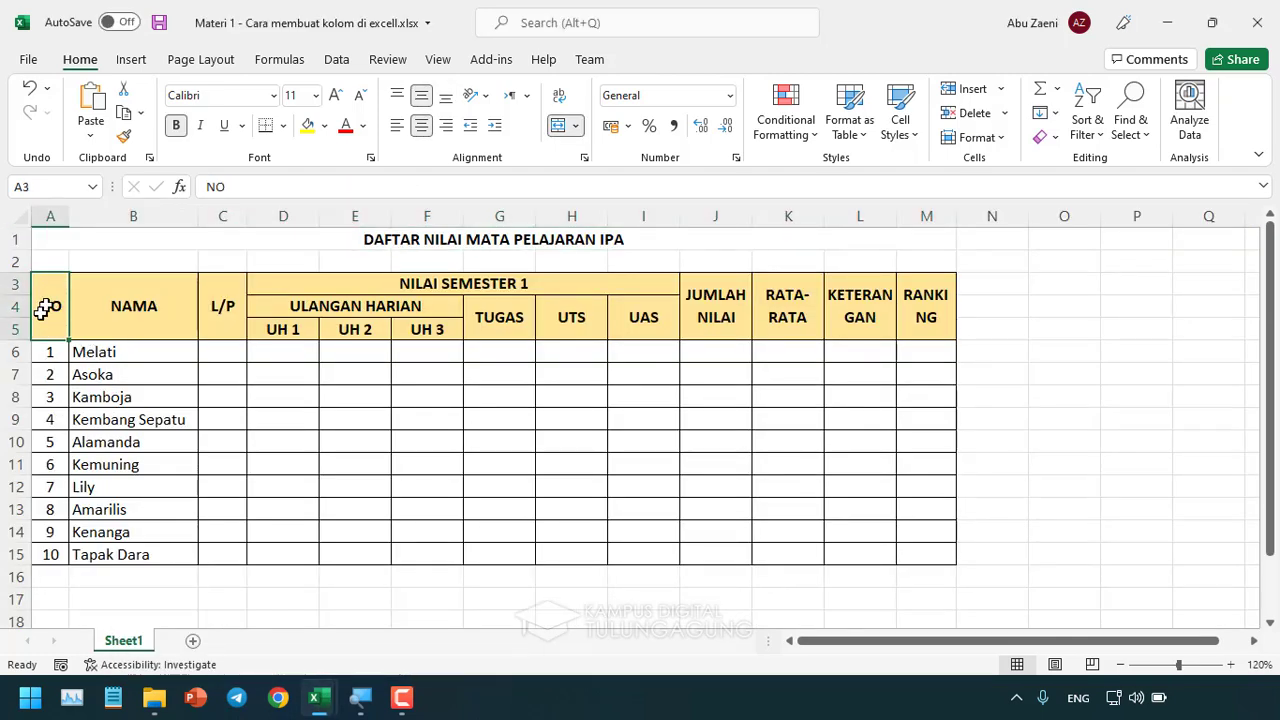
left_click(12, 284)
left_click(12, 306)
left_click(12, 329)
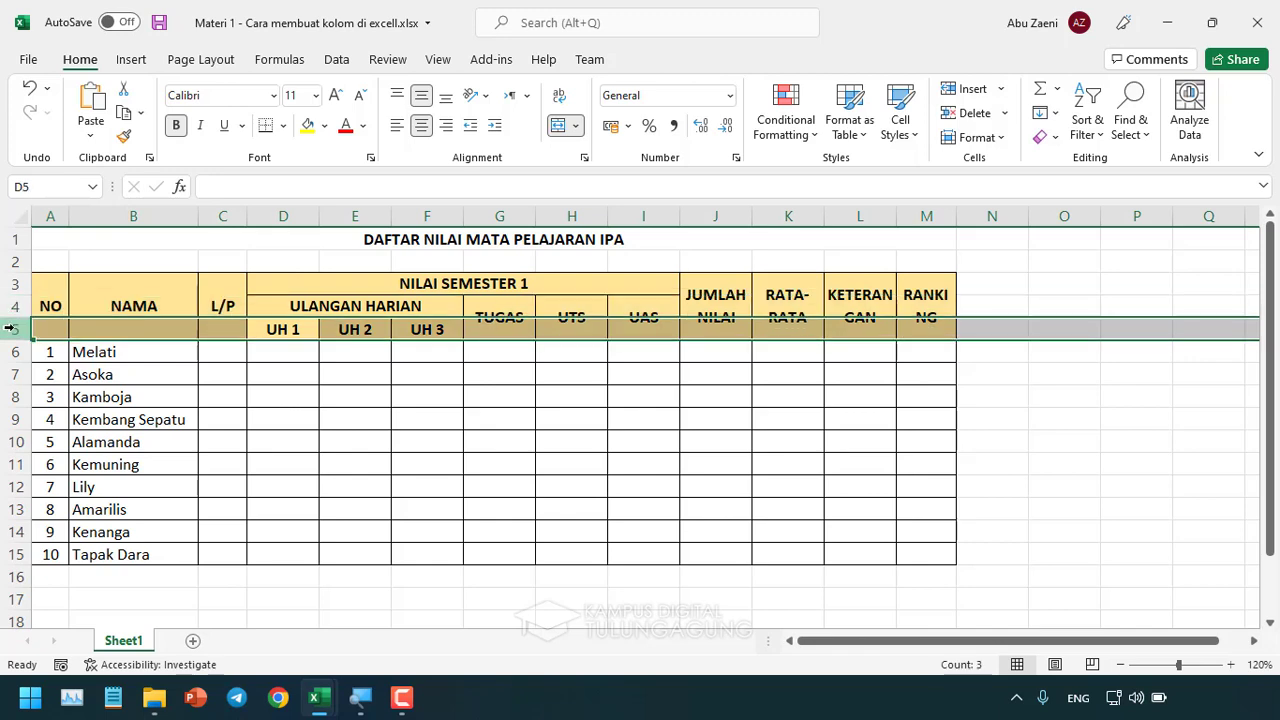
mouse_move(318, 698)
left_click(403, 600)
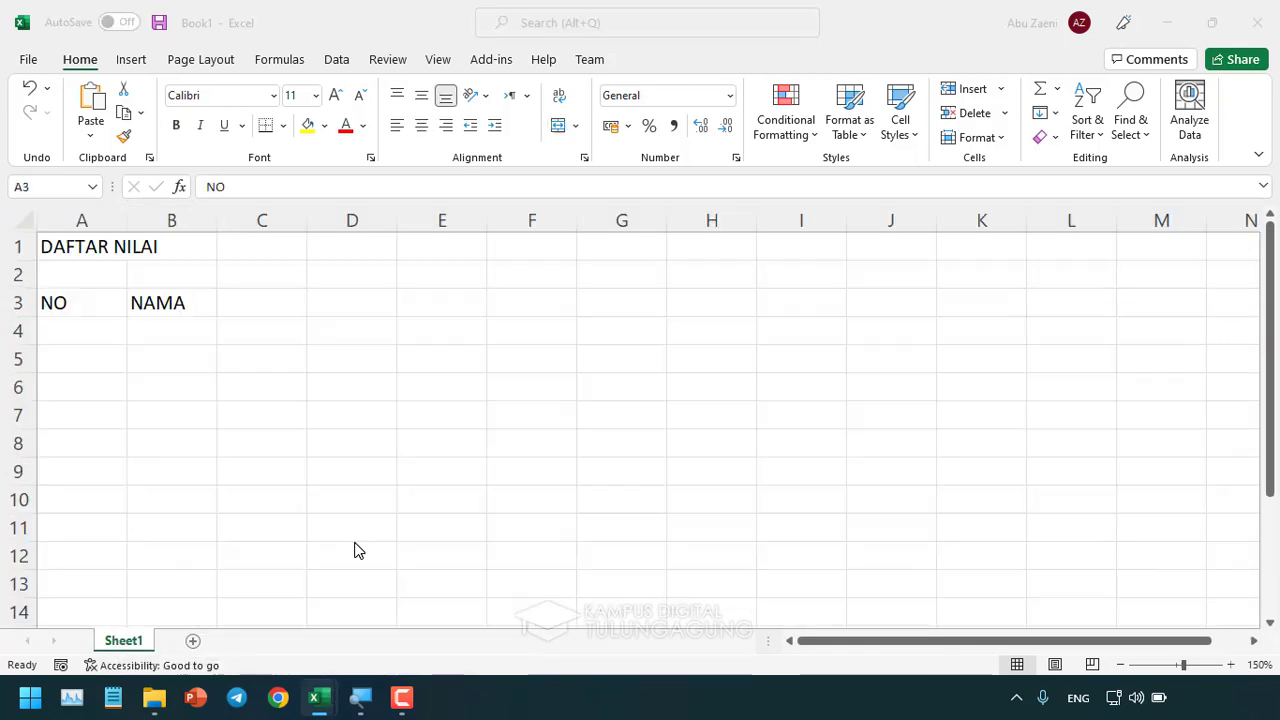
left_click(95, 340)
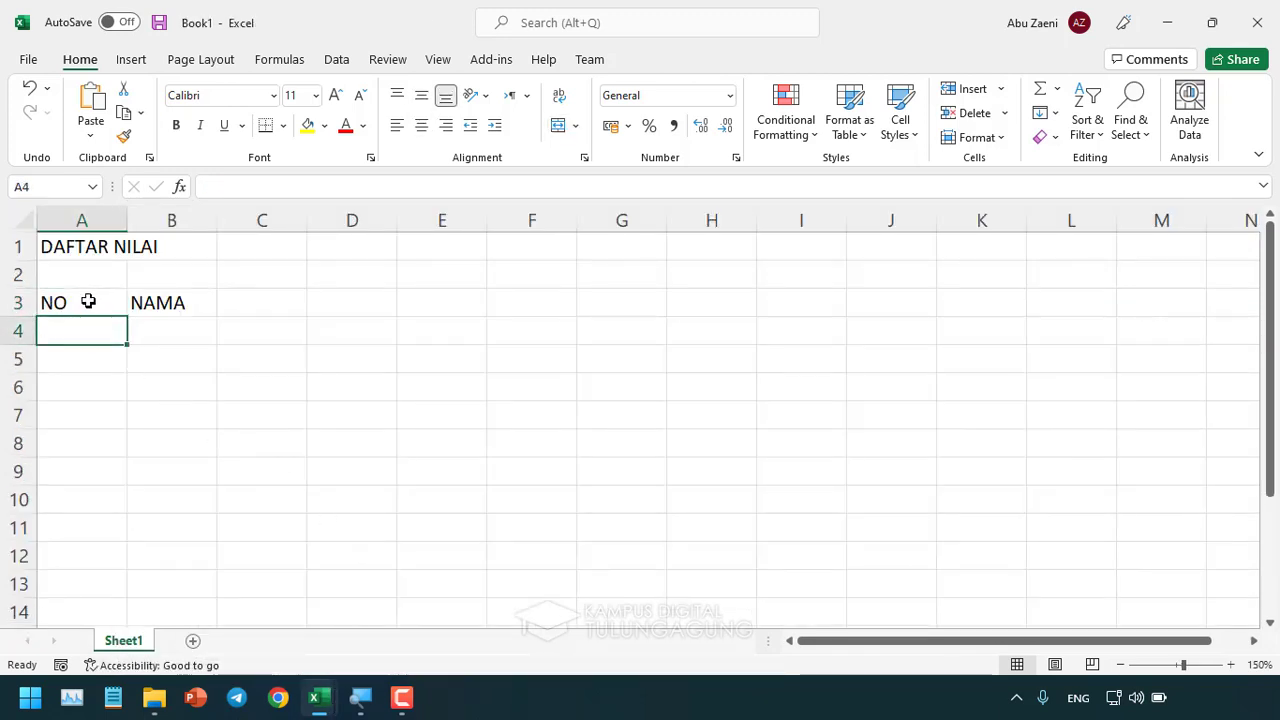
left_click_drag(88, 301, 93, 364)
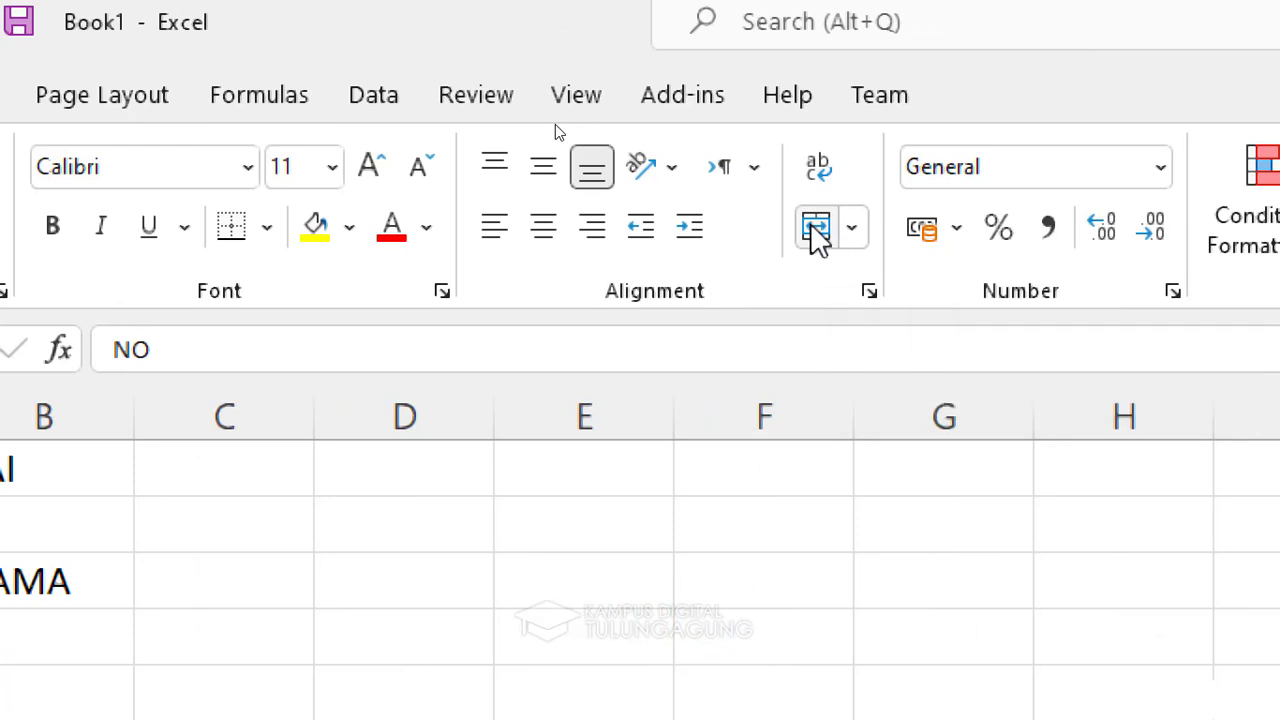
Merge A3:A5 for NO and centre it both horizontally and vertically.
left_click(816, 228)
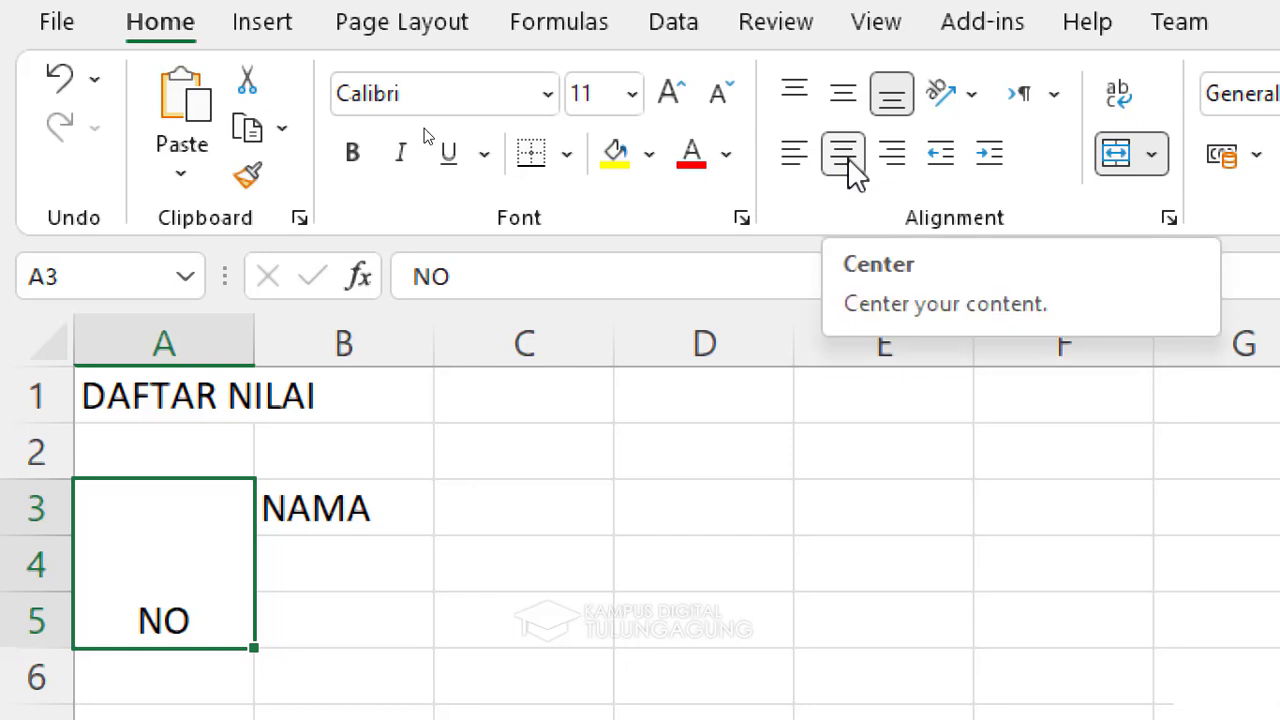
left_click(853, 172)
left_click(853, 172)
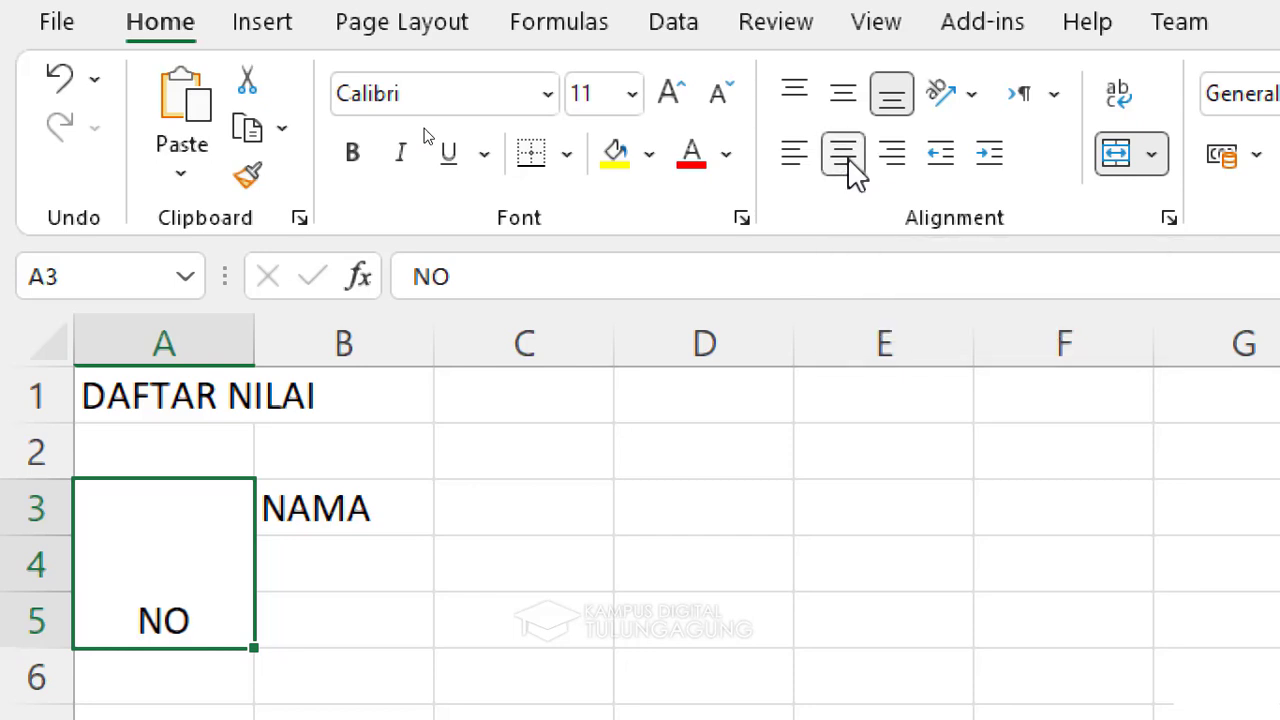
left_click(843, 92)
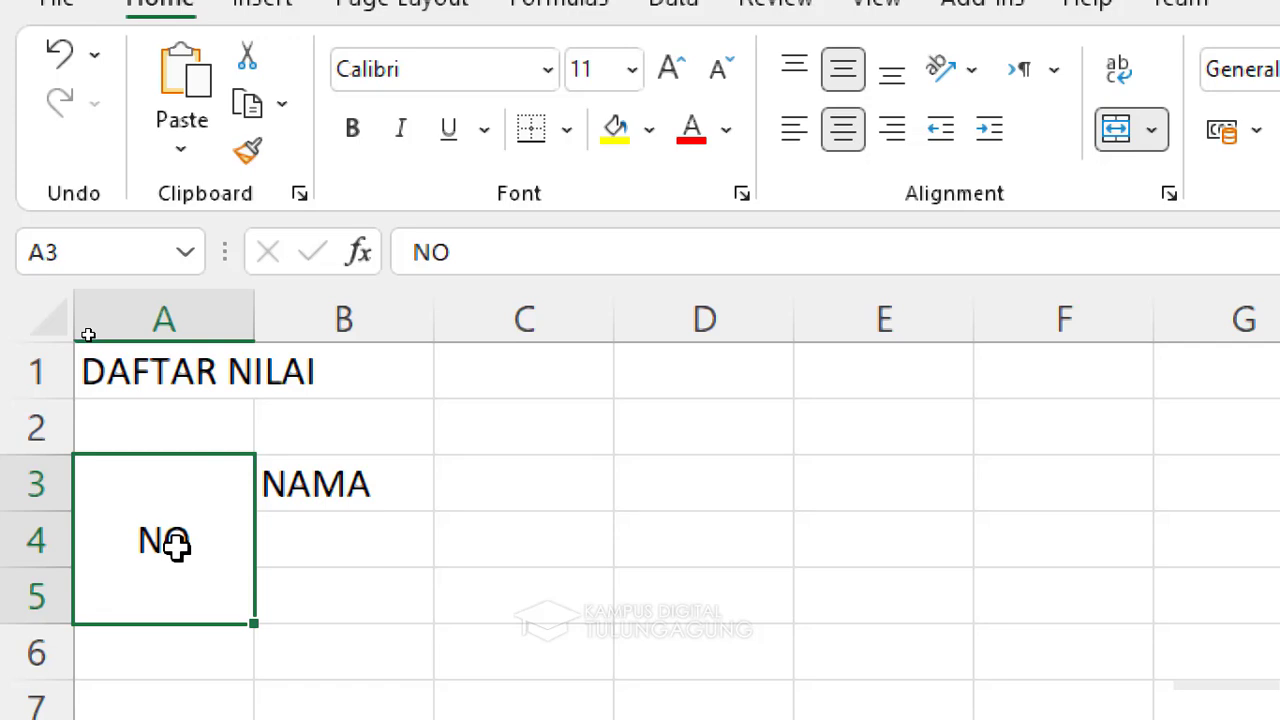
key("super")
key("super")
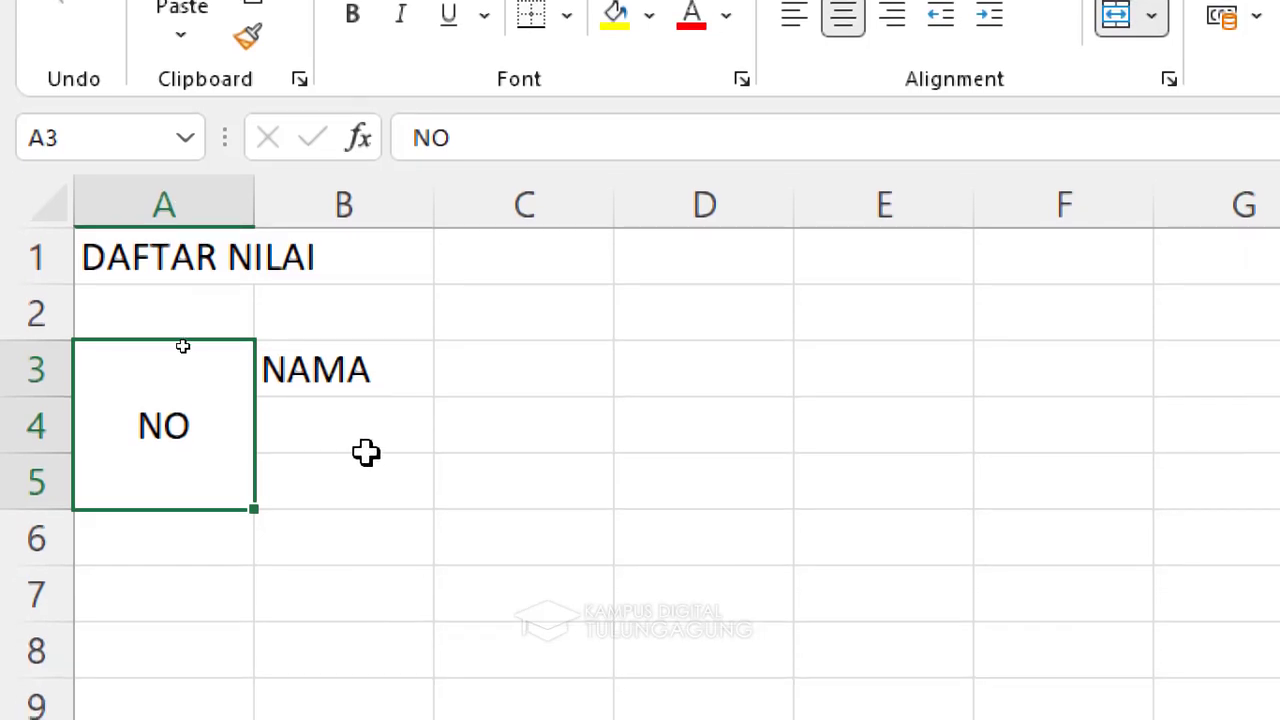
left_click_drag(407, 382, 403, 497)
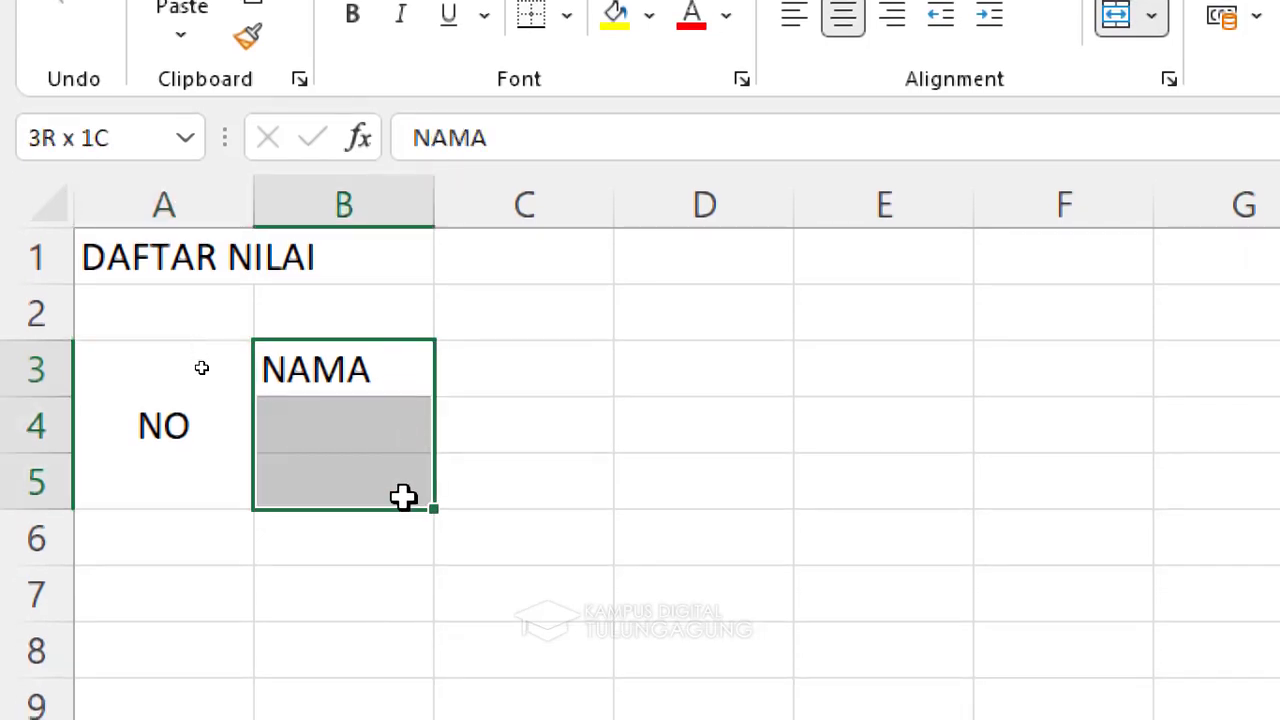
left_click(505, 445)
left_click_drag(389, 335, 391, 437)
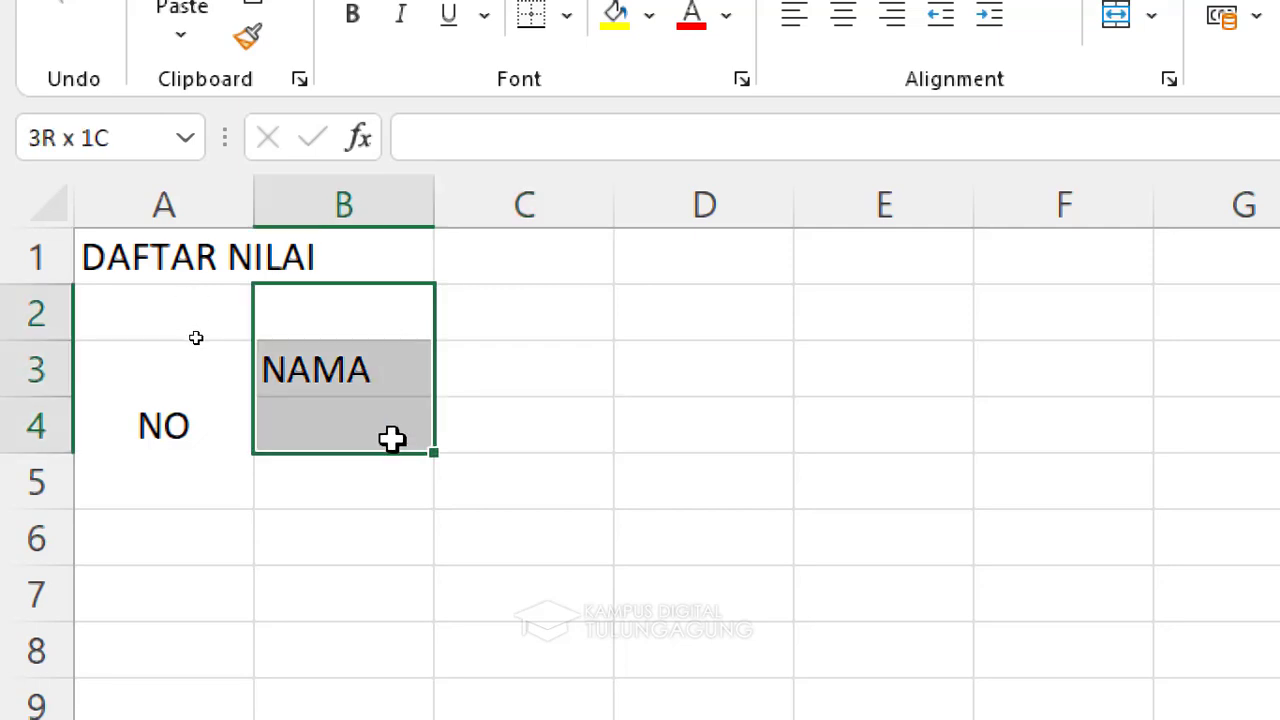
left_click(425, 467)
left_click_drag(382, 318, 377, 480)
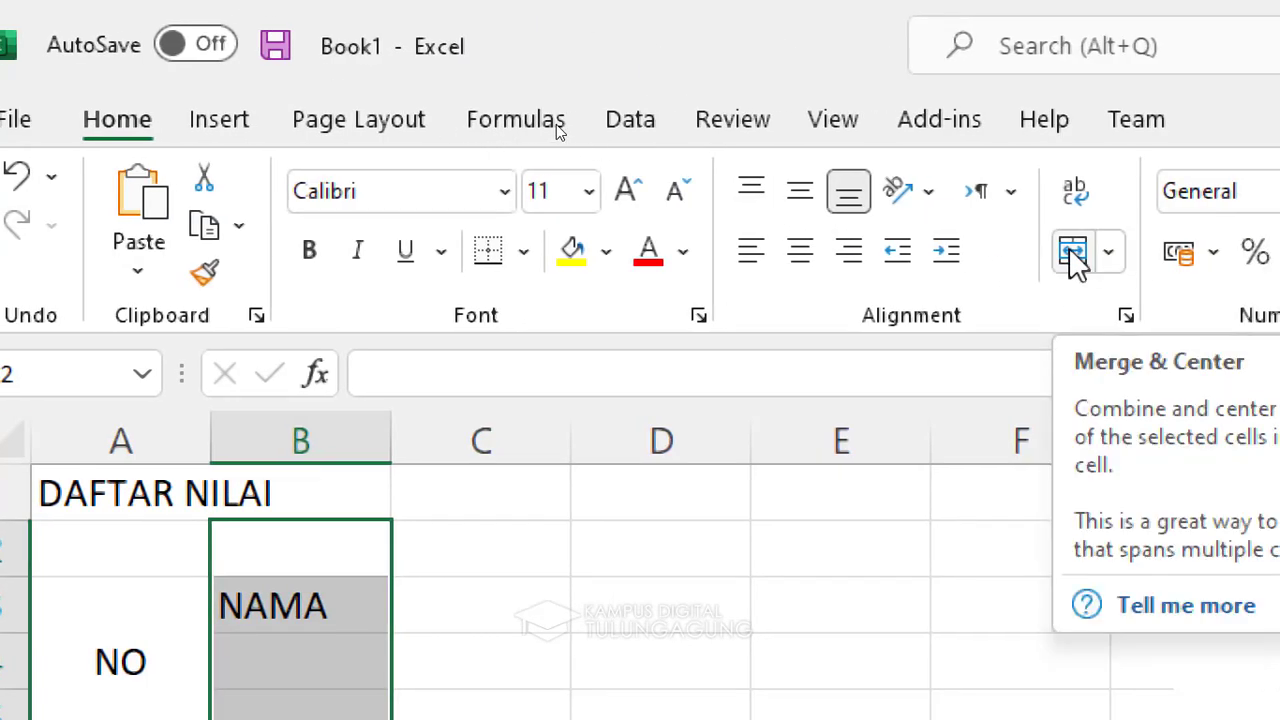
left_click(1075, 255)
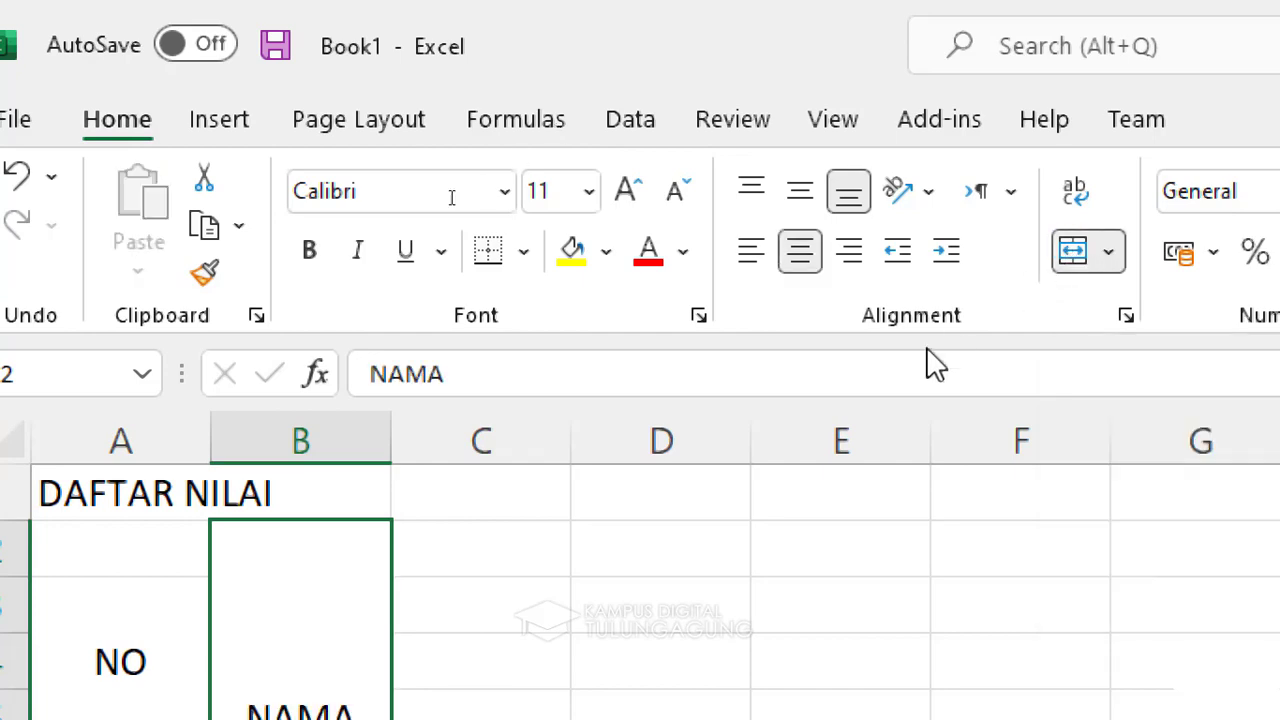
left_click(400, 355)
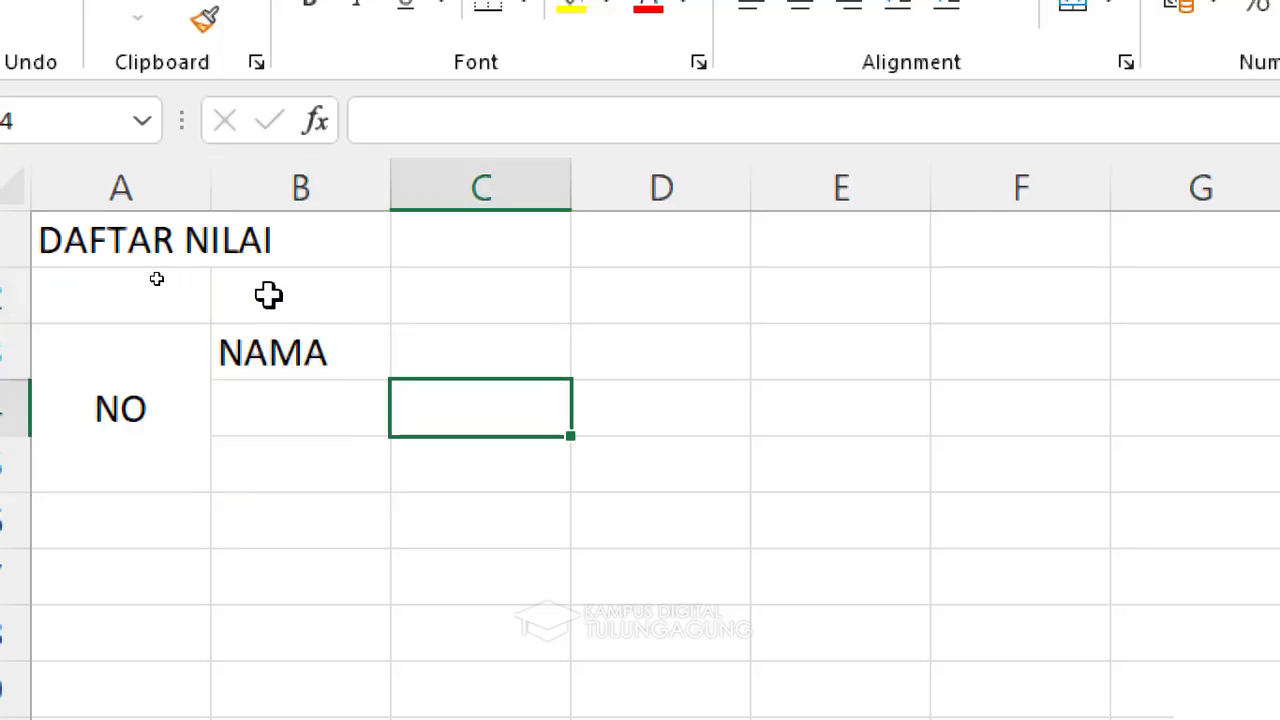
left_click_drag(297, 365, 313, 471)
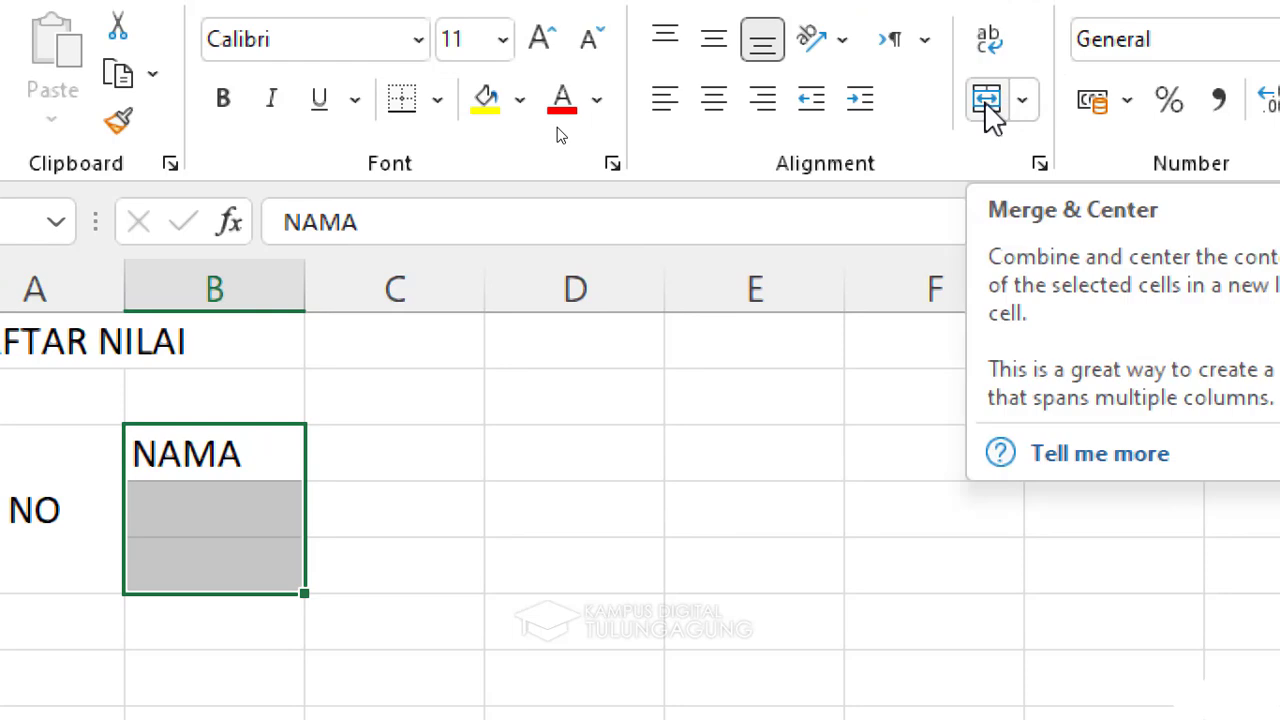
left_click(987, 100)
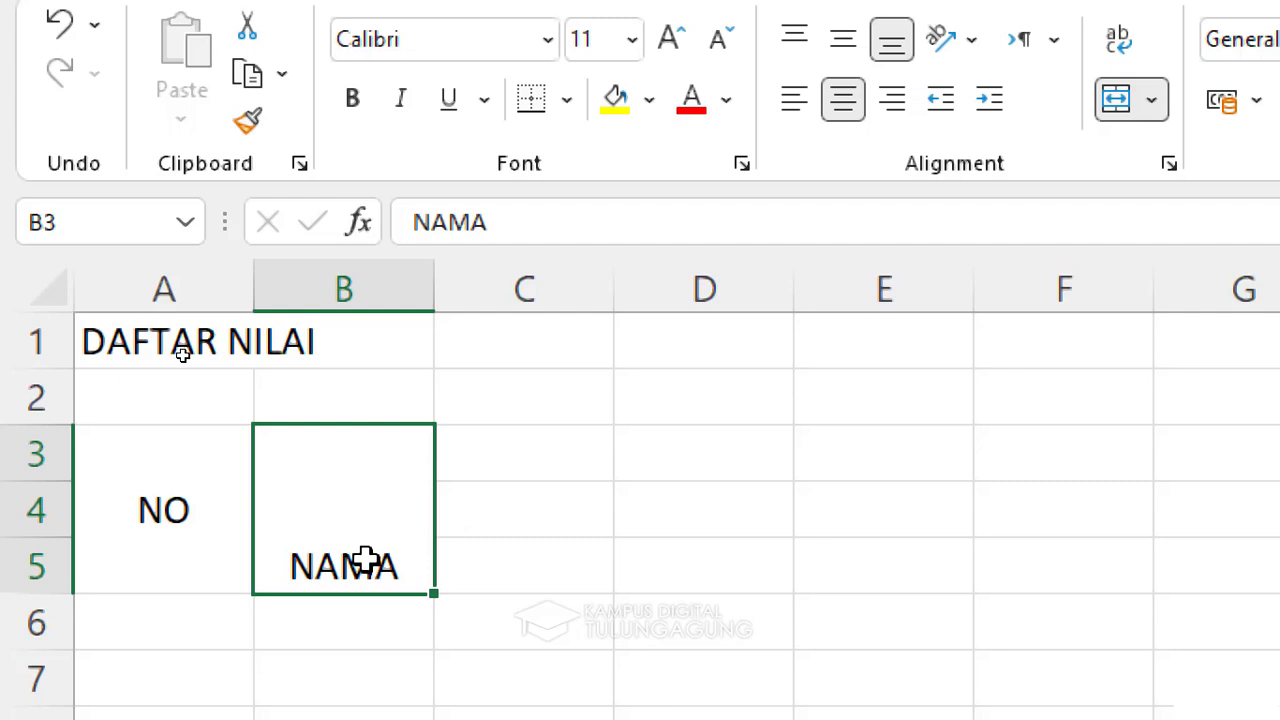
key("ctrl+z")
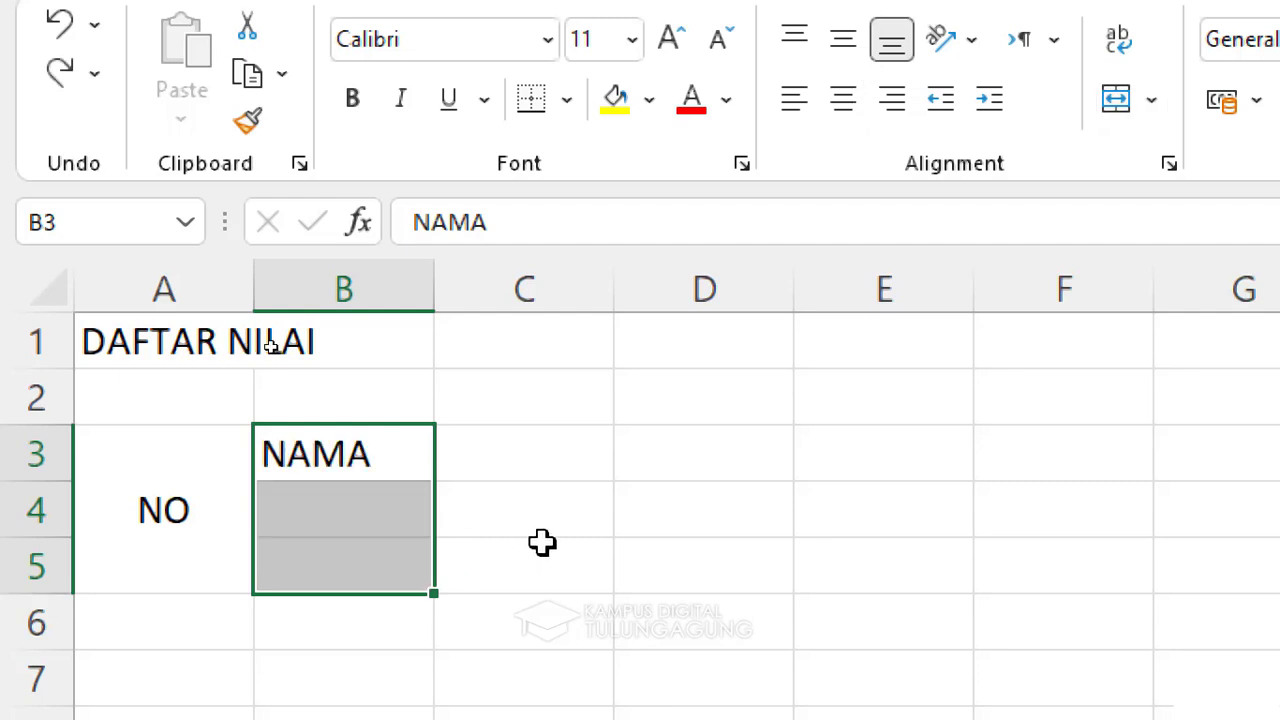
left_click(543, 545)
left_click(140, 548)
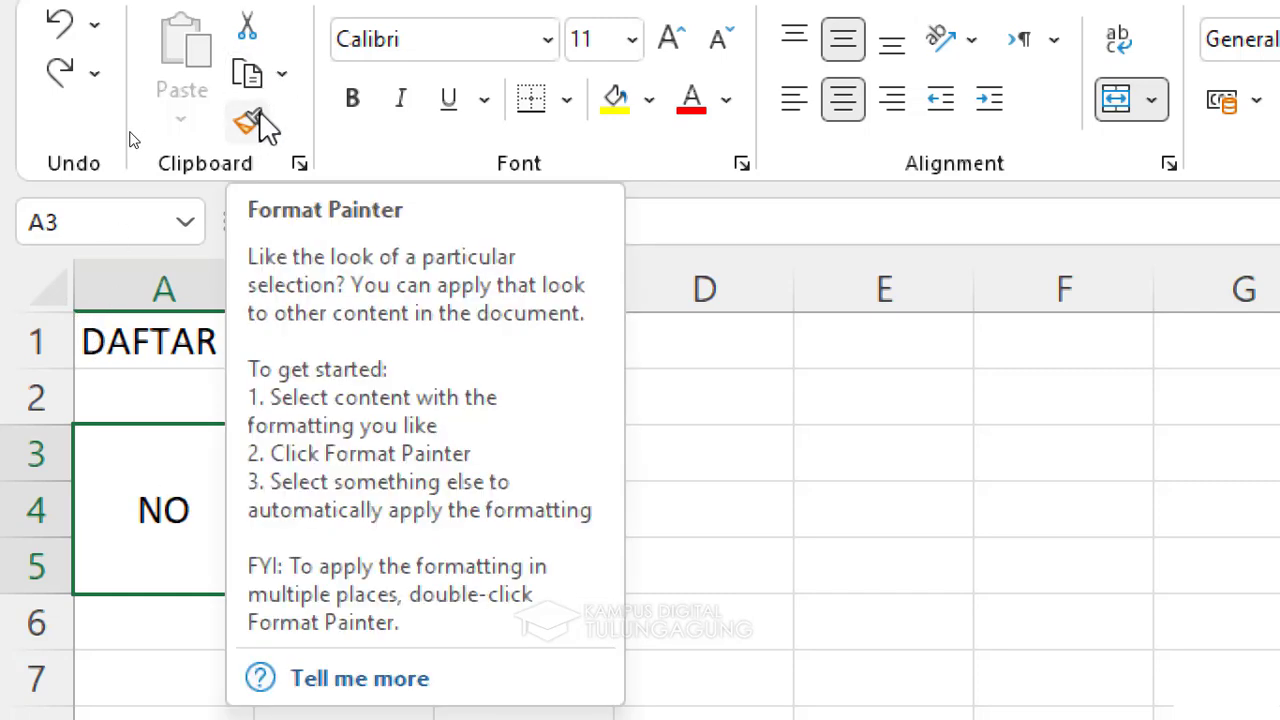
Format-paint merged A3:A5 onto B3 so NAMA is merged and centred across B3:B5.
left_click(250, 122)
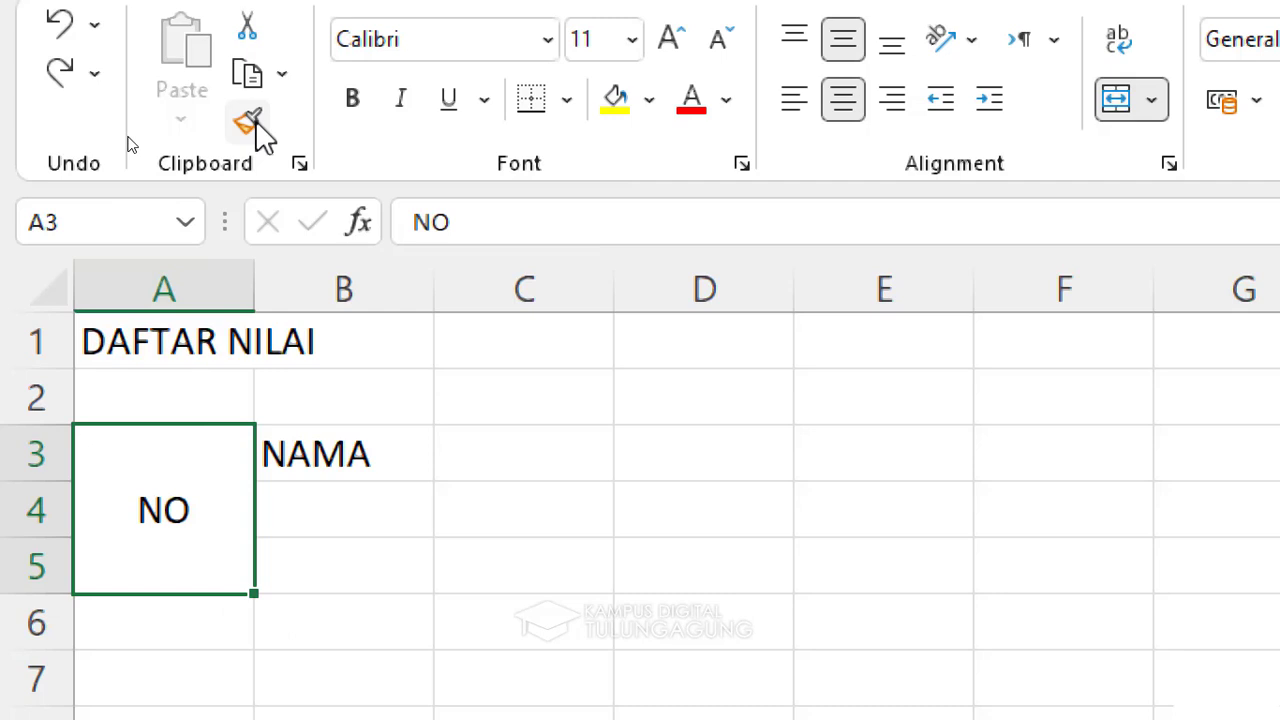
left_click(900, 566)
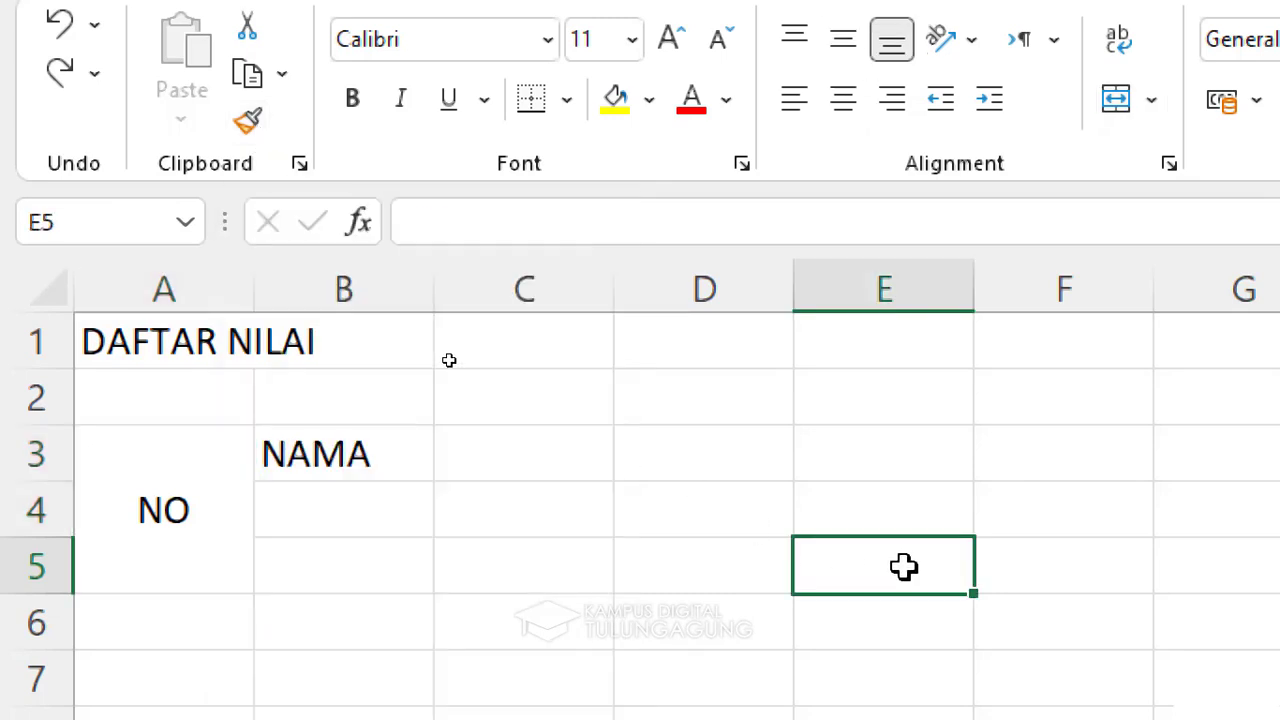
left_click(100, 530)
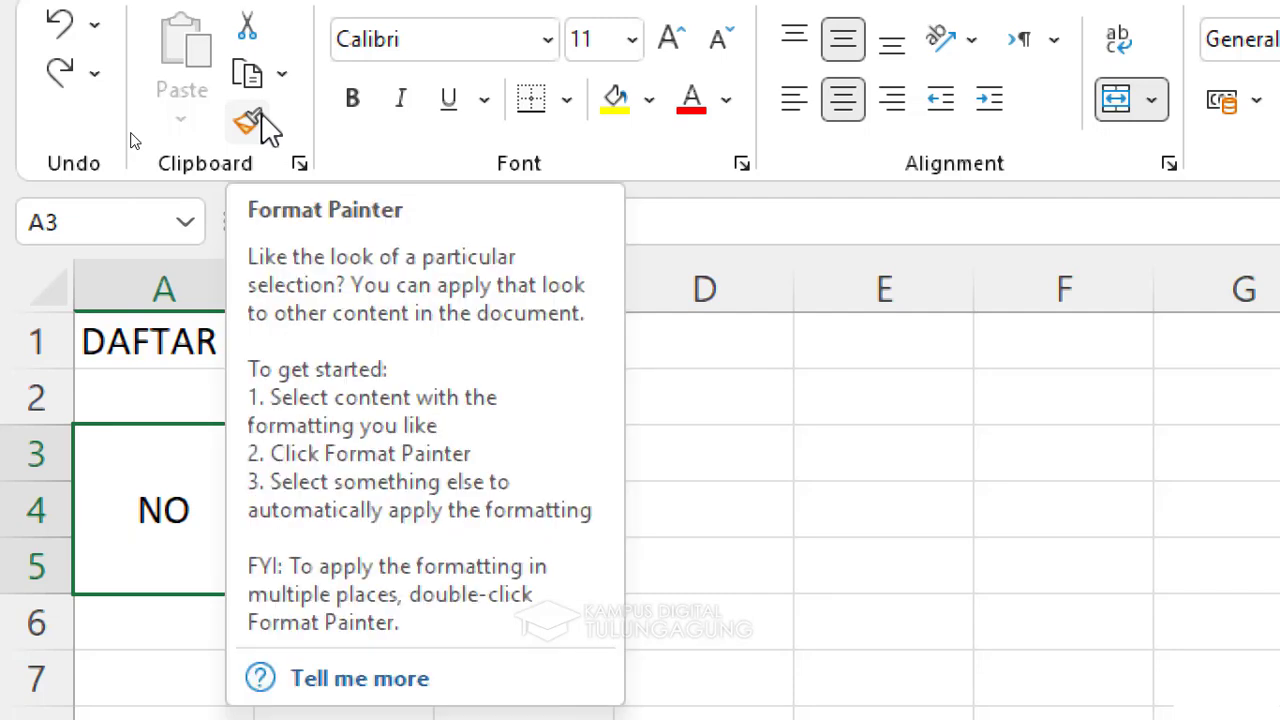
left_click(263, 115)
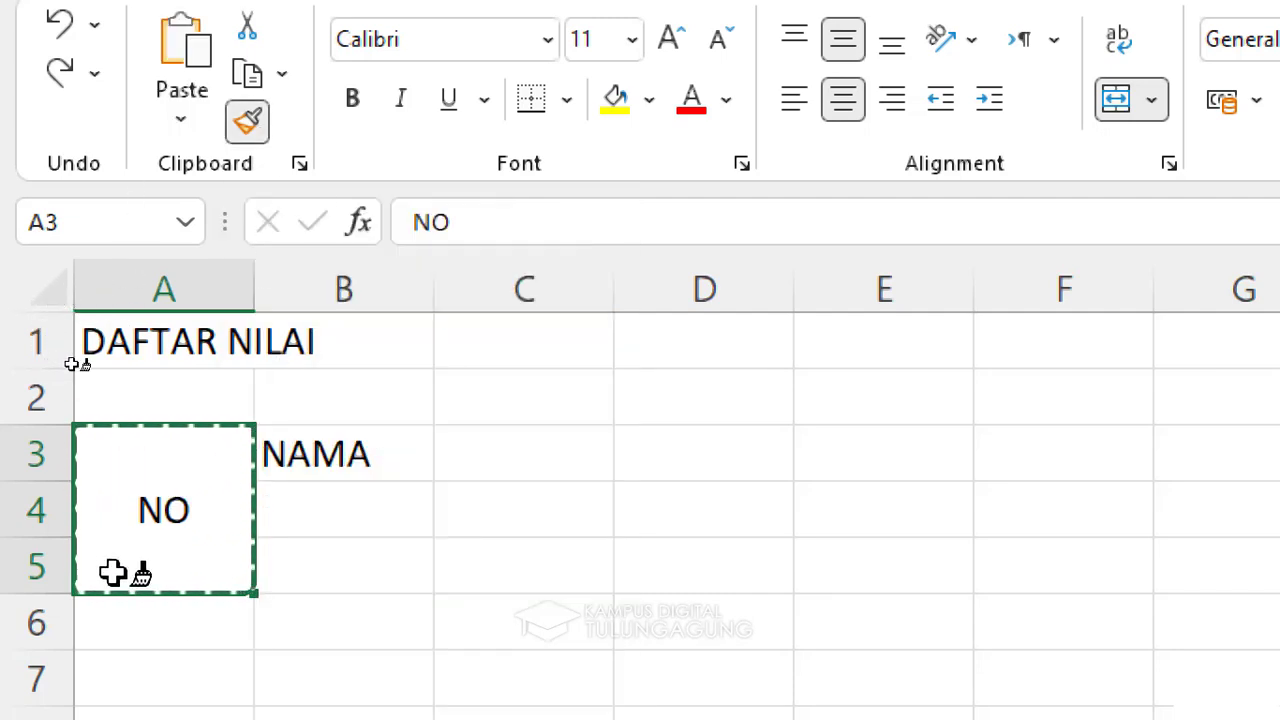
left_click(318, 456)
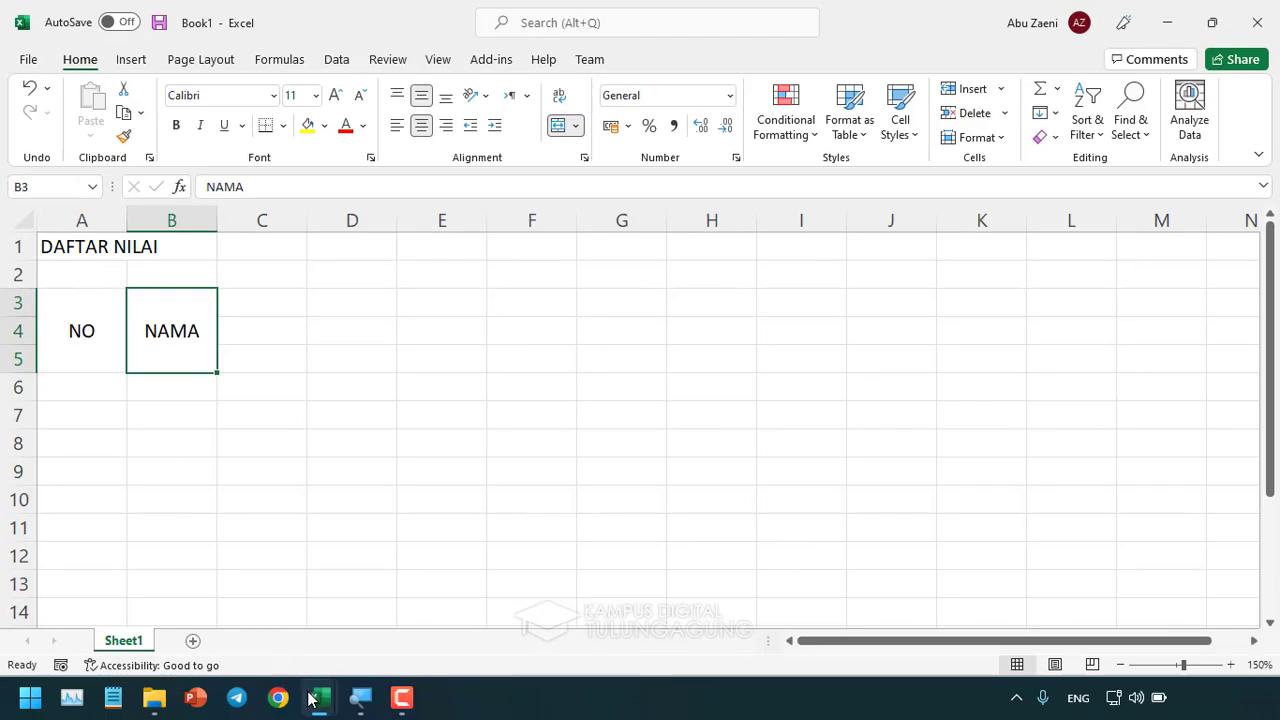
left_click(318, 698)
left_click(265, 585)
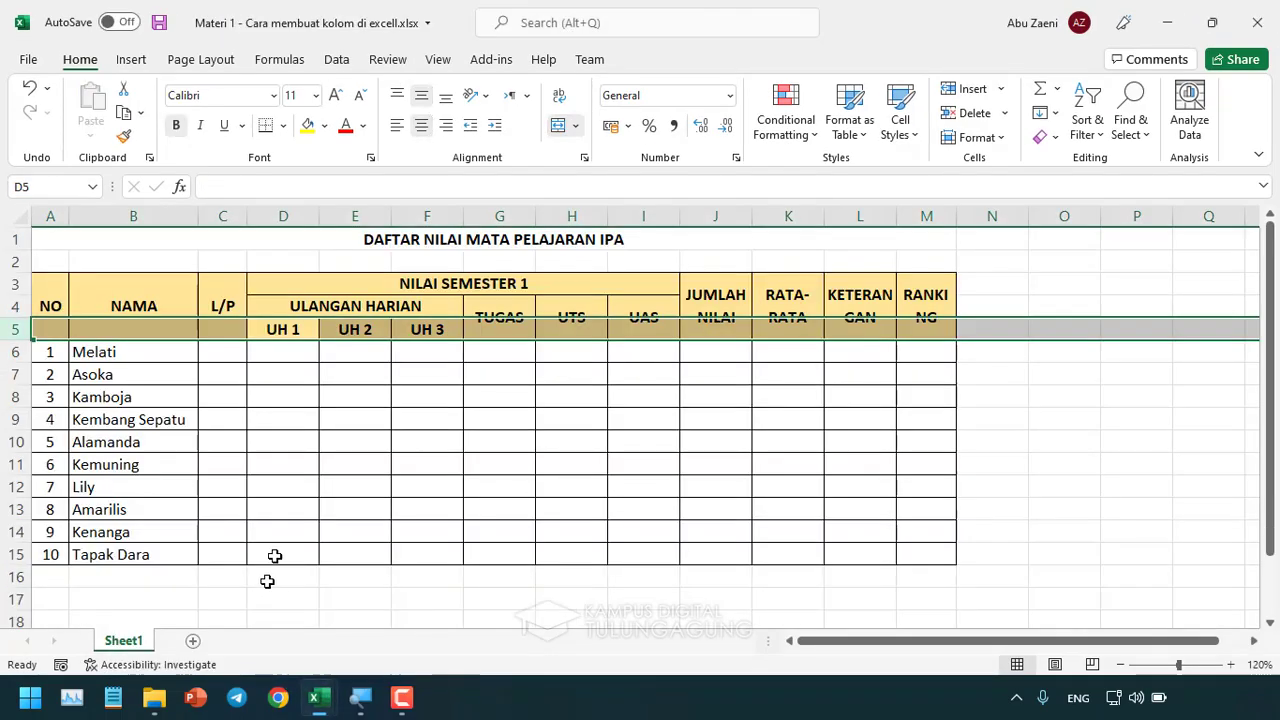
left_click(46, 296)
left_click(94, 298)
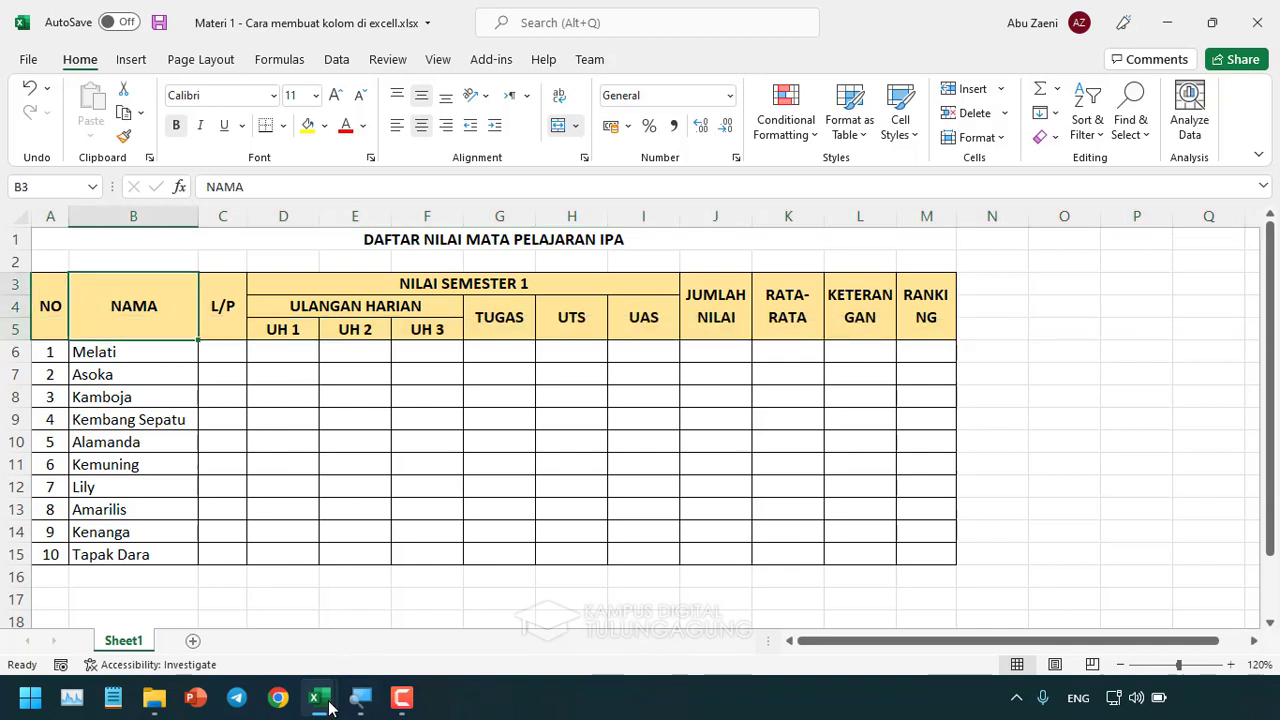
mouse_move(318, 698)
left_click(368, 600)
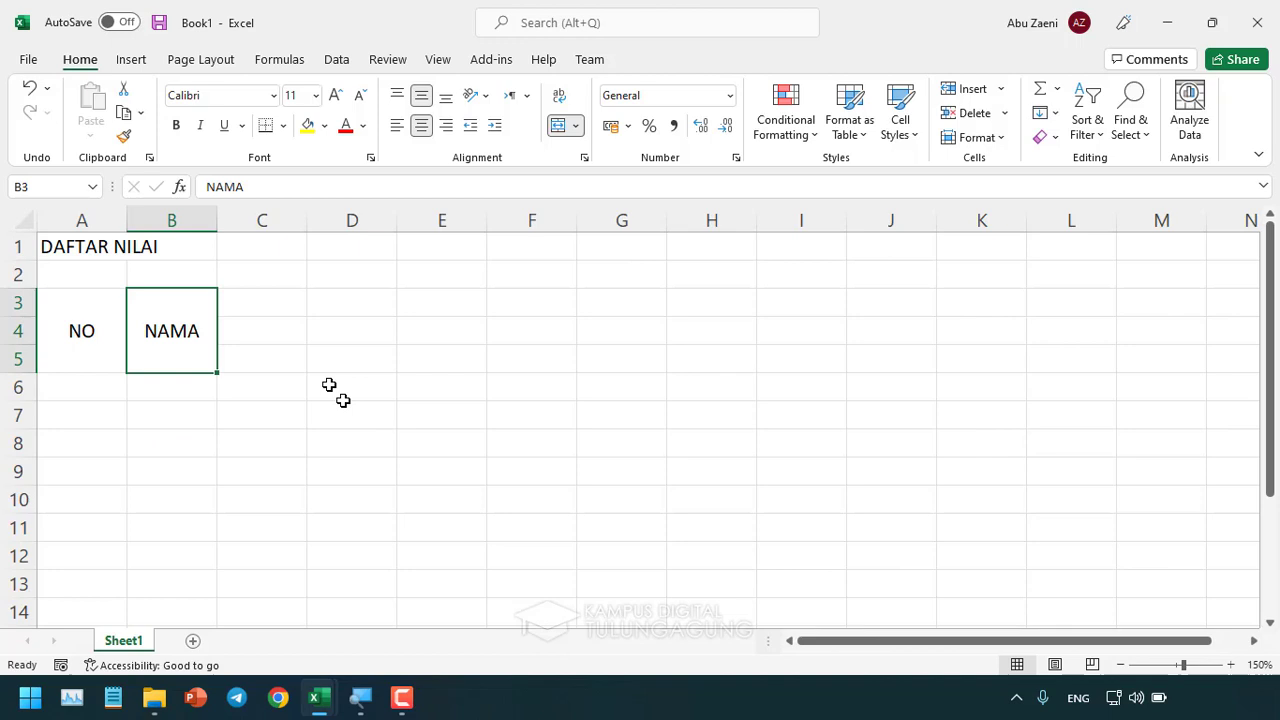
Enter the heading 'L/P' in cell C3.
left_click(255, 312)
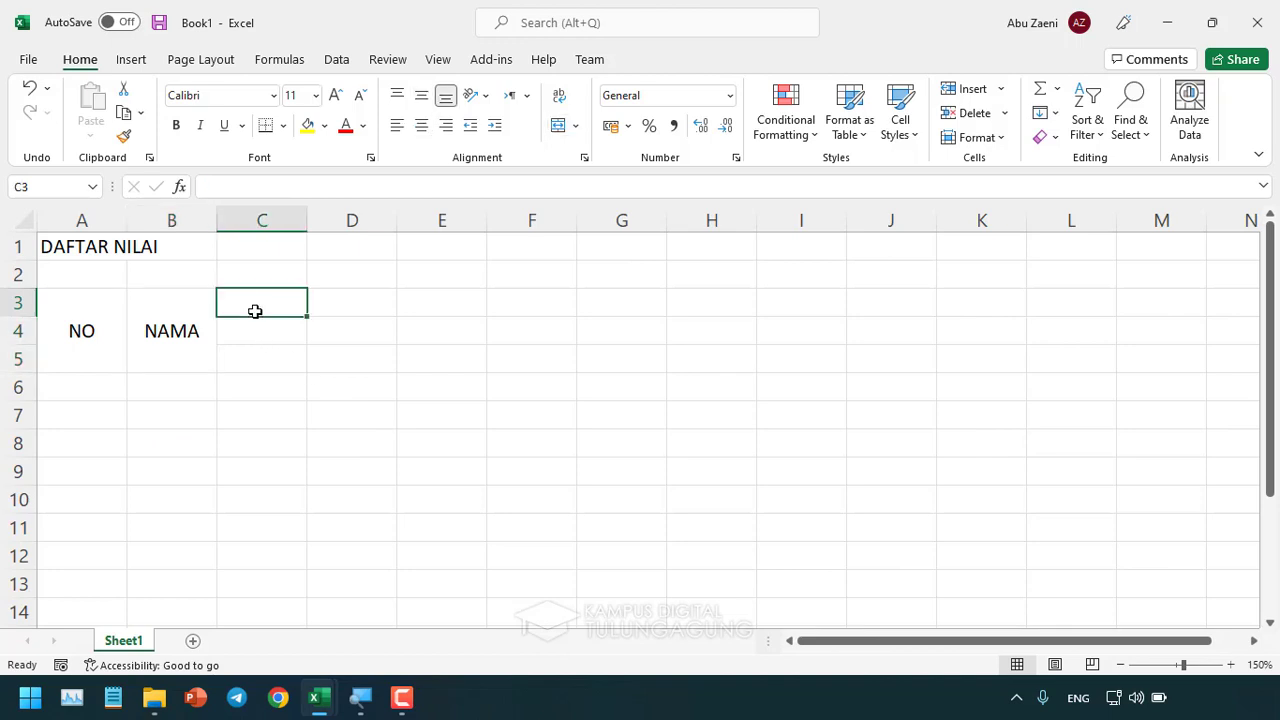
type("L/P")
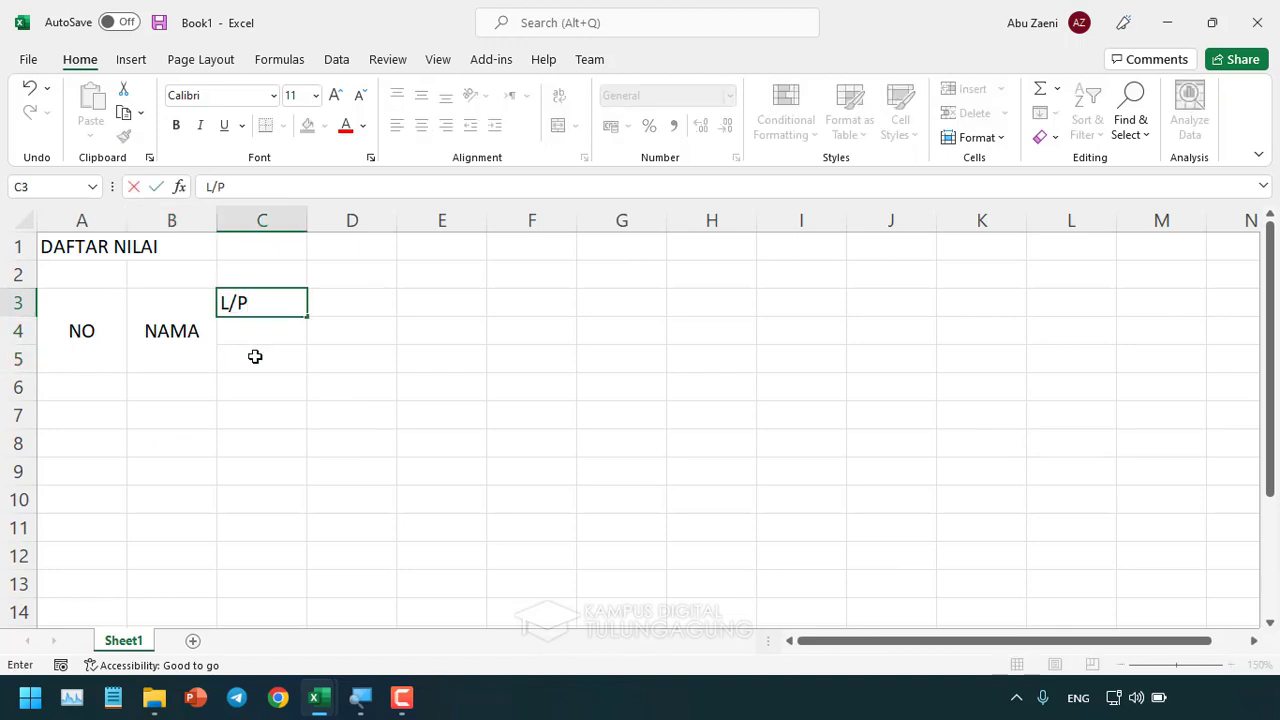
left_click(255, 357)
left_click(254, 307)
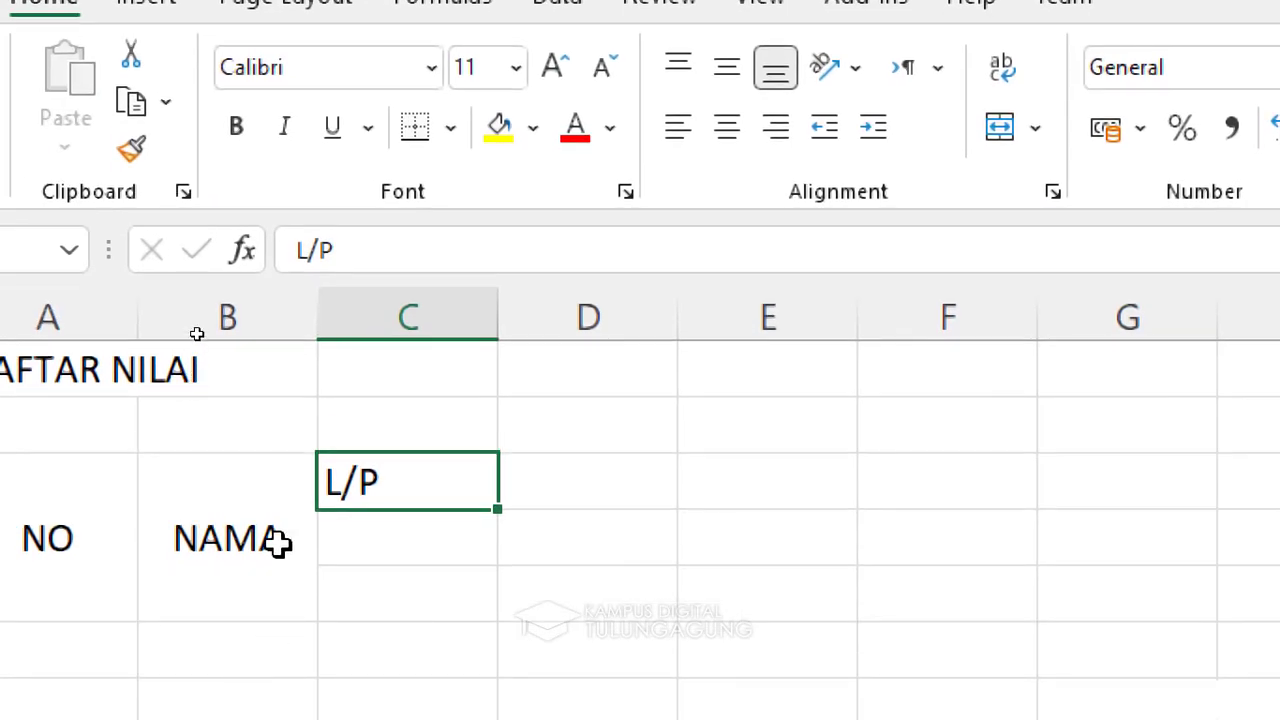
Format-paint merged B3:B5 onto C3 so L/P spans C3:C5, centred.
left_click(278, 541)
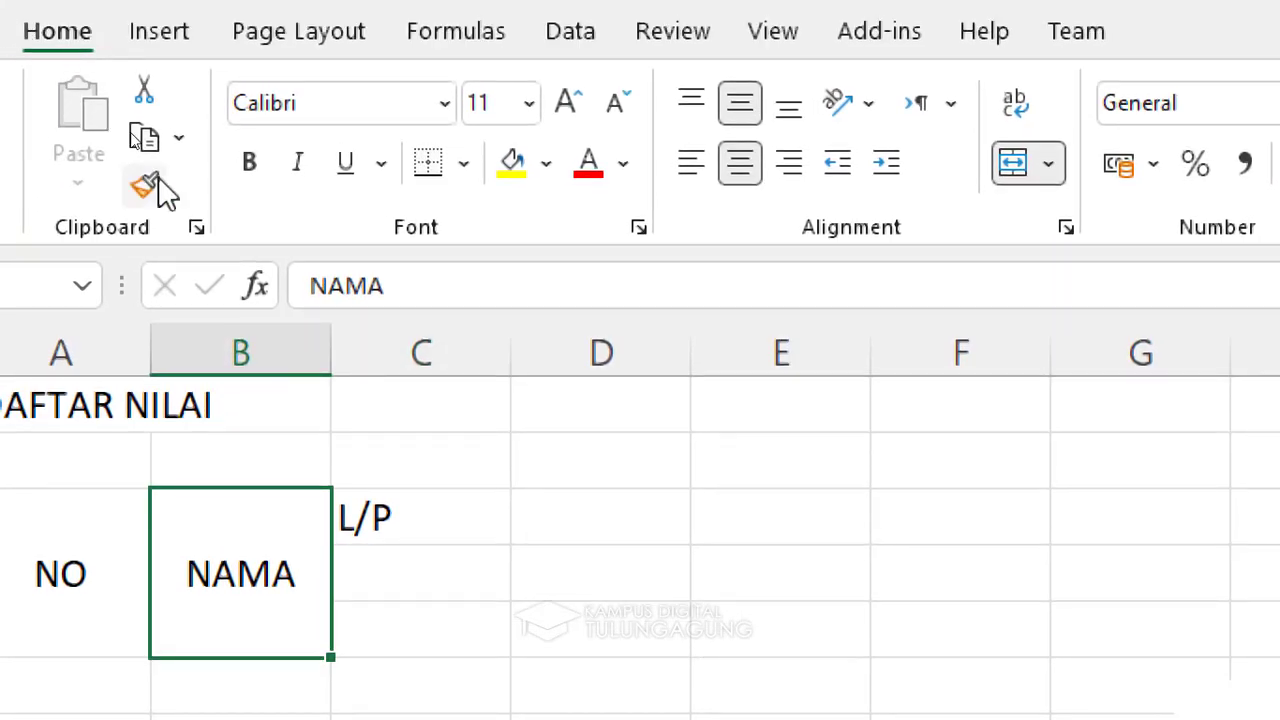
left_click(155, 188)
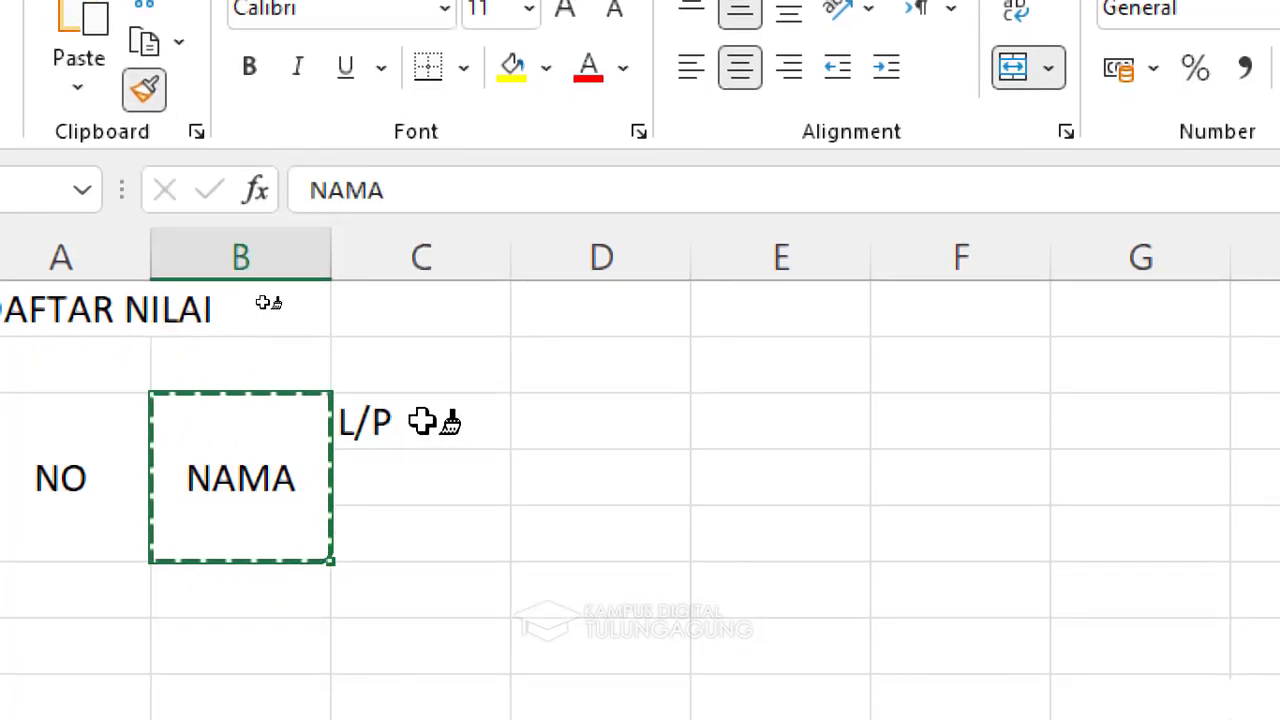
left_click(422, 421)
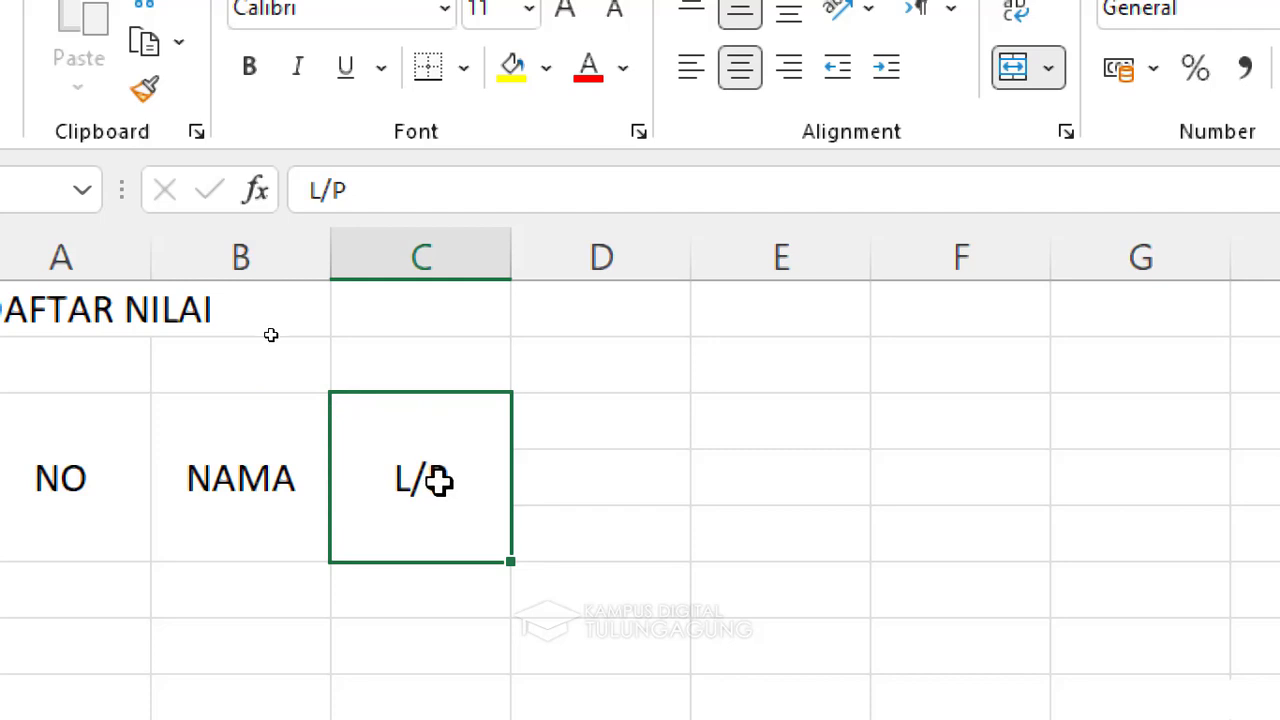
left_click(222, 475)
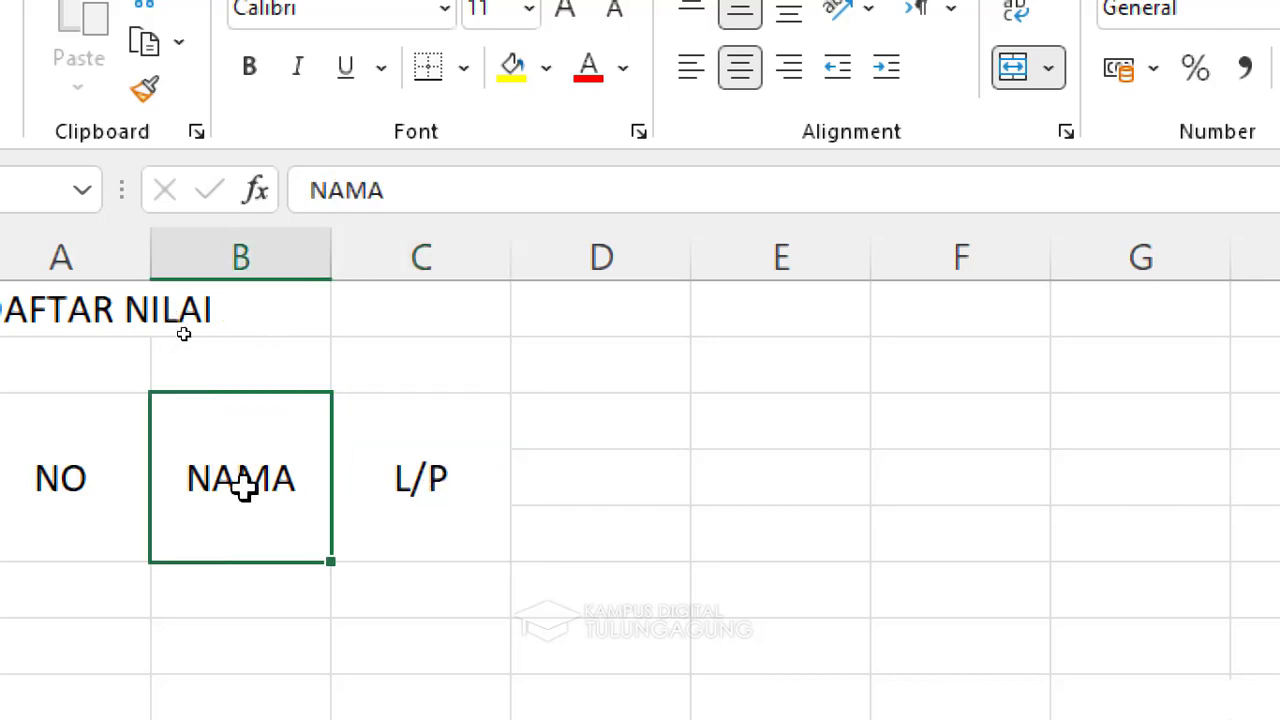
left_click(417, 477)
left_click(240, 448)
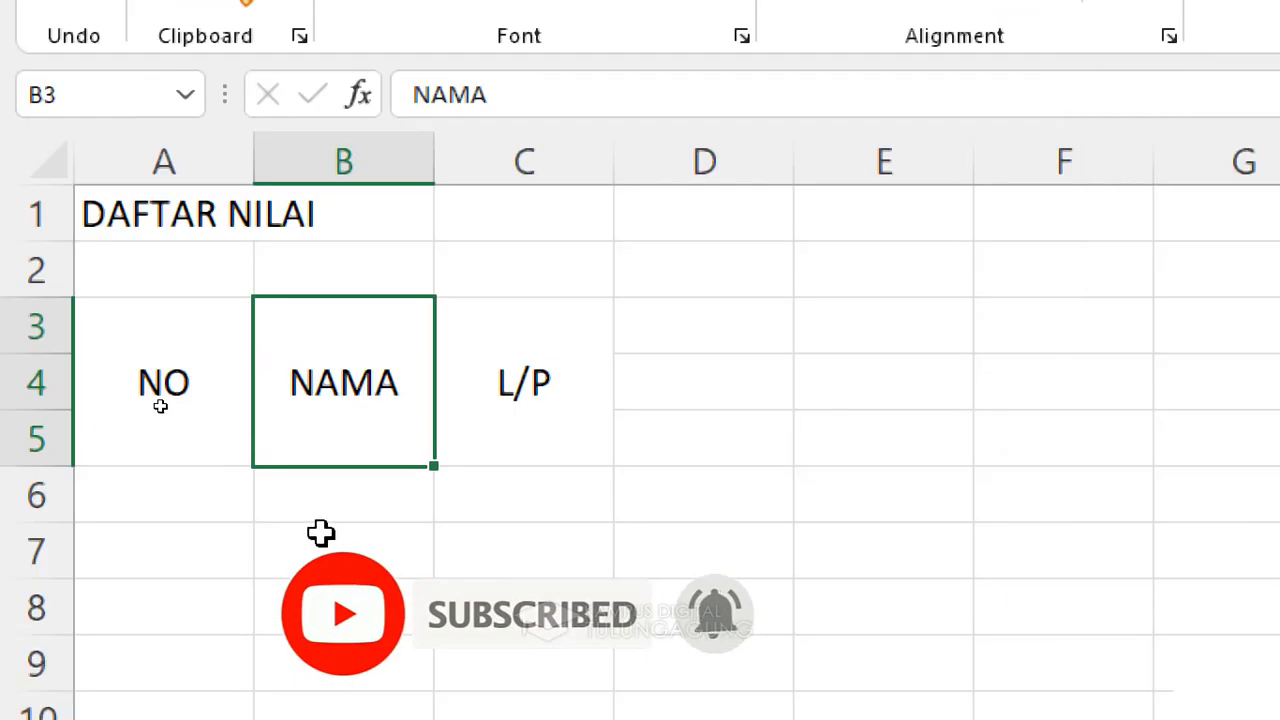
mouse_move(318, 698)
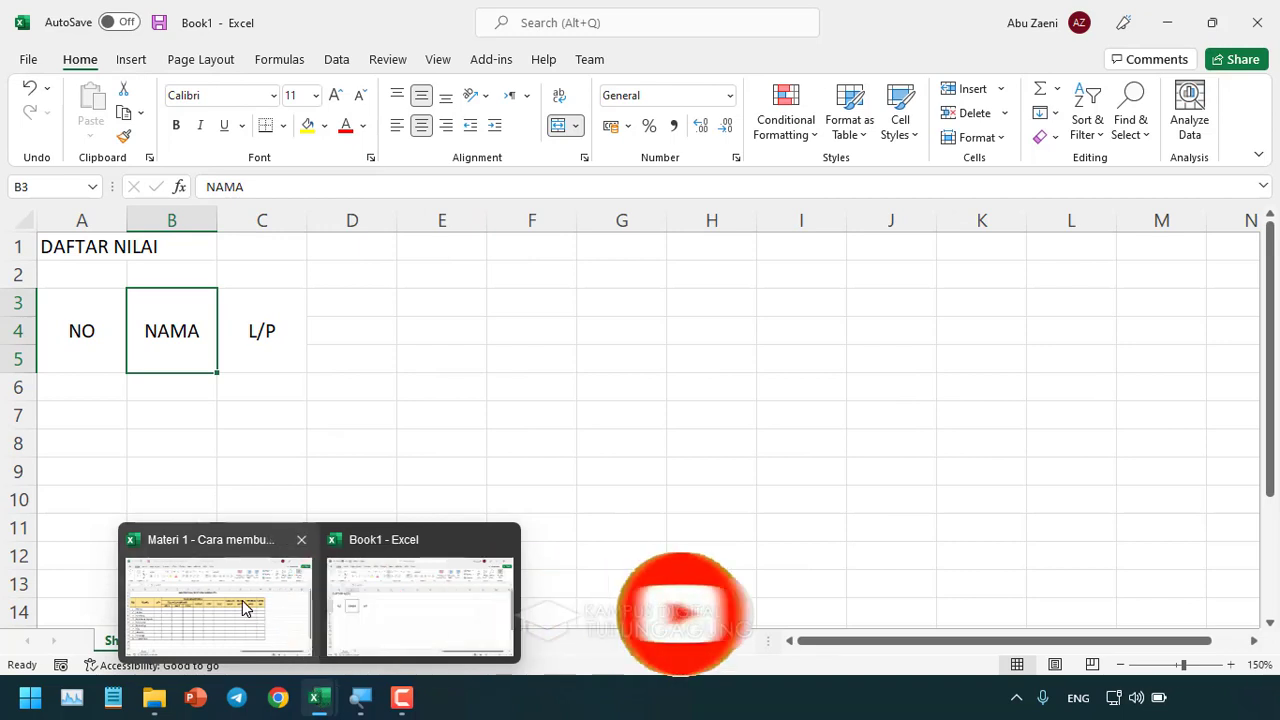
Review the Materi 1 headers (NILAI SEMESTER 1, UH 1–3, TUGAS, UTS, UAS), then select D3 in Book1.
left_click(243, 605)
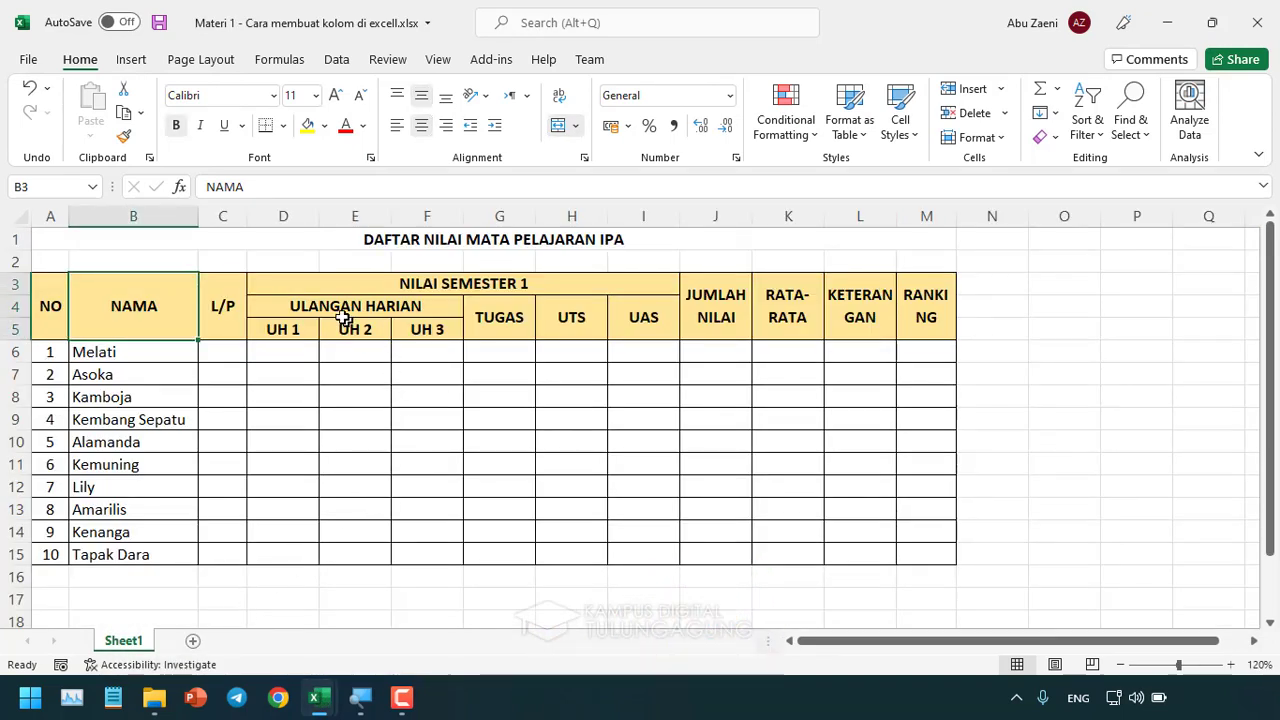
left_click(312, 290)
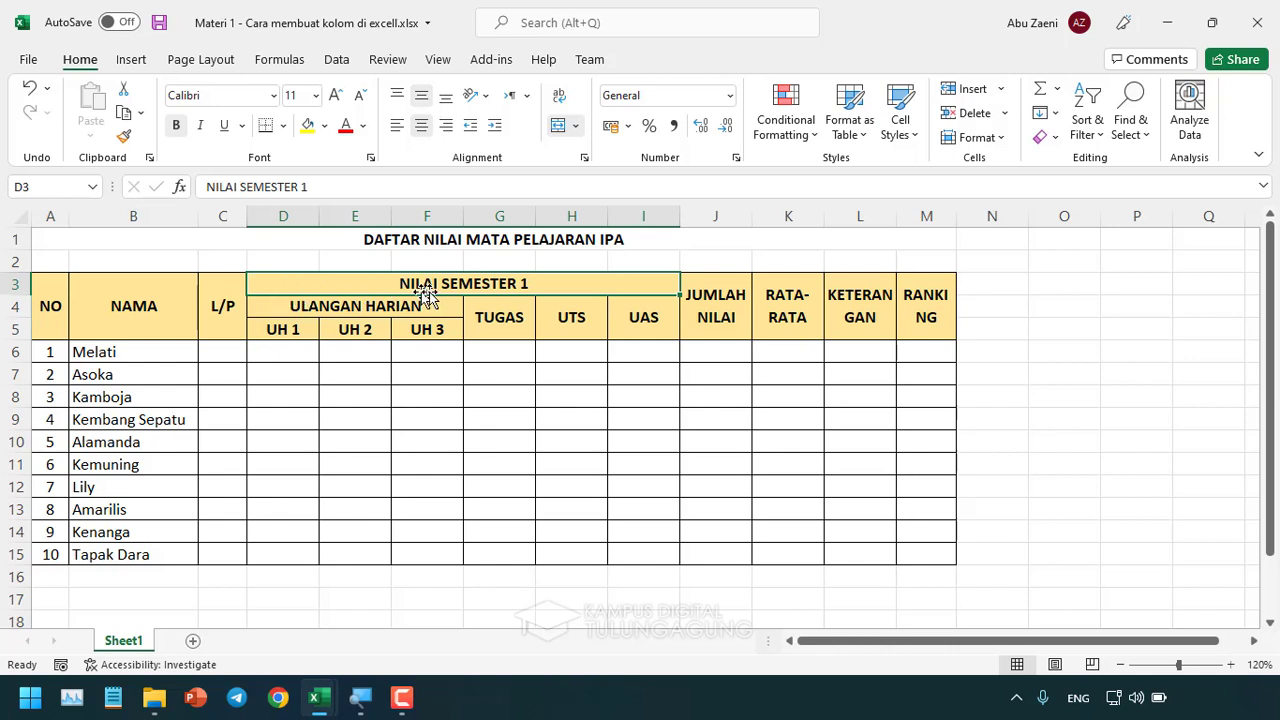
left_click(287, 334)
left_click(360, 335)
left_click(423, 335)
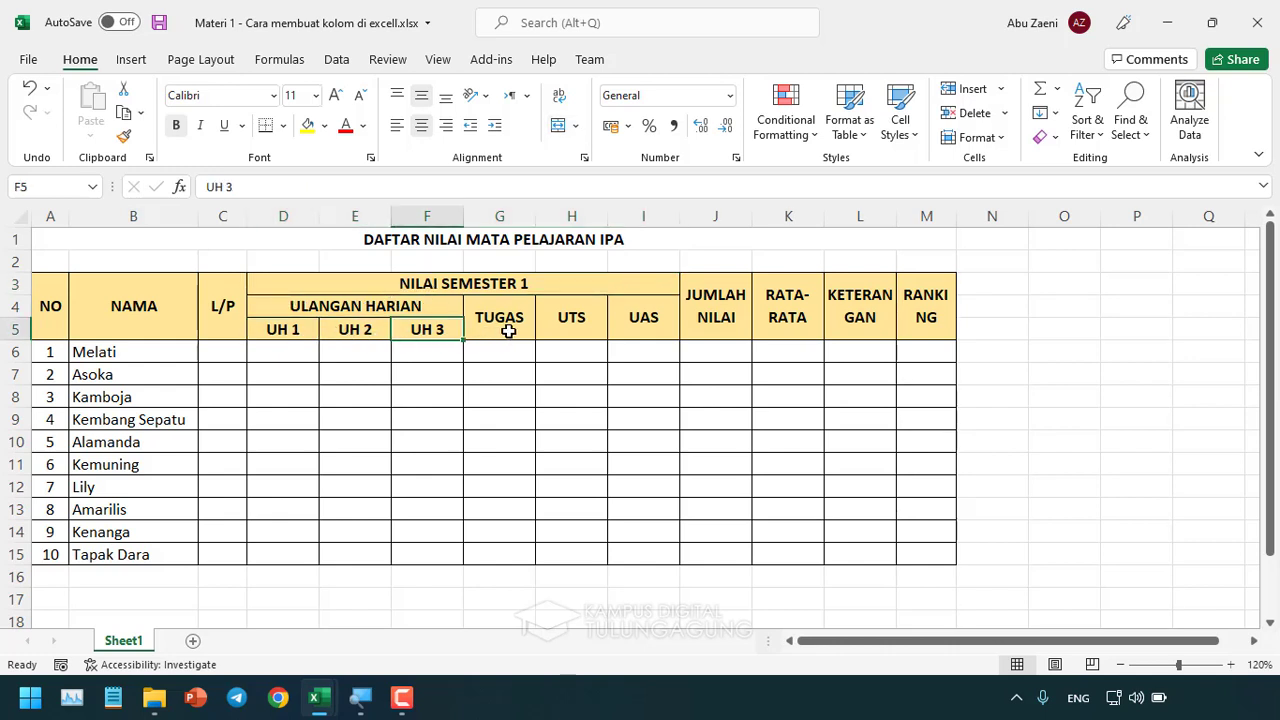
left_click(508, 332)
left_click(568, 332)
left_click(634, 332)
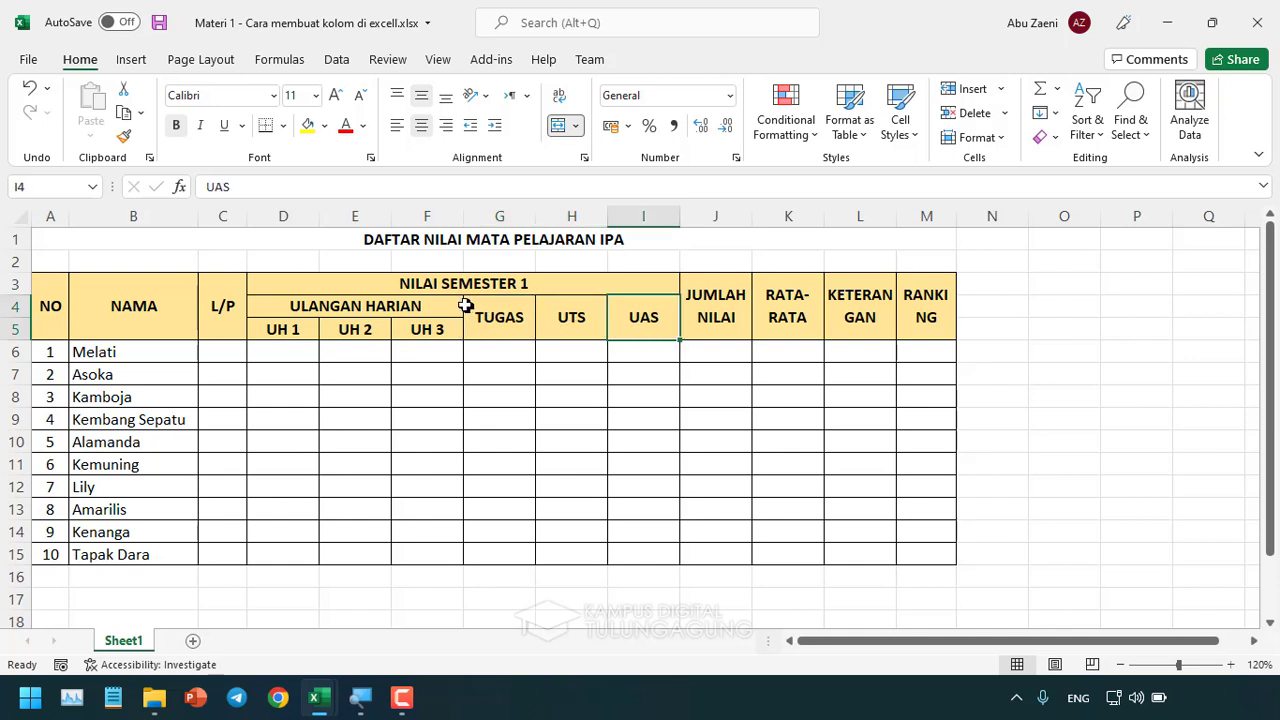
left_click(439, 289)
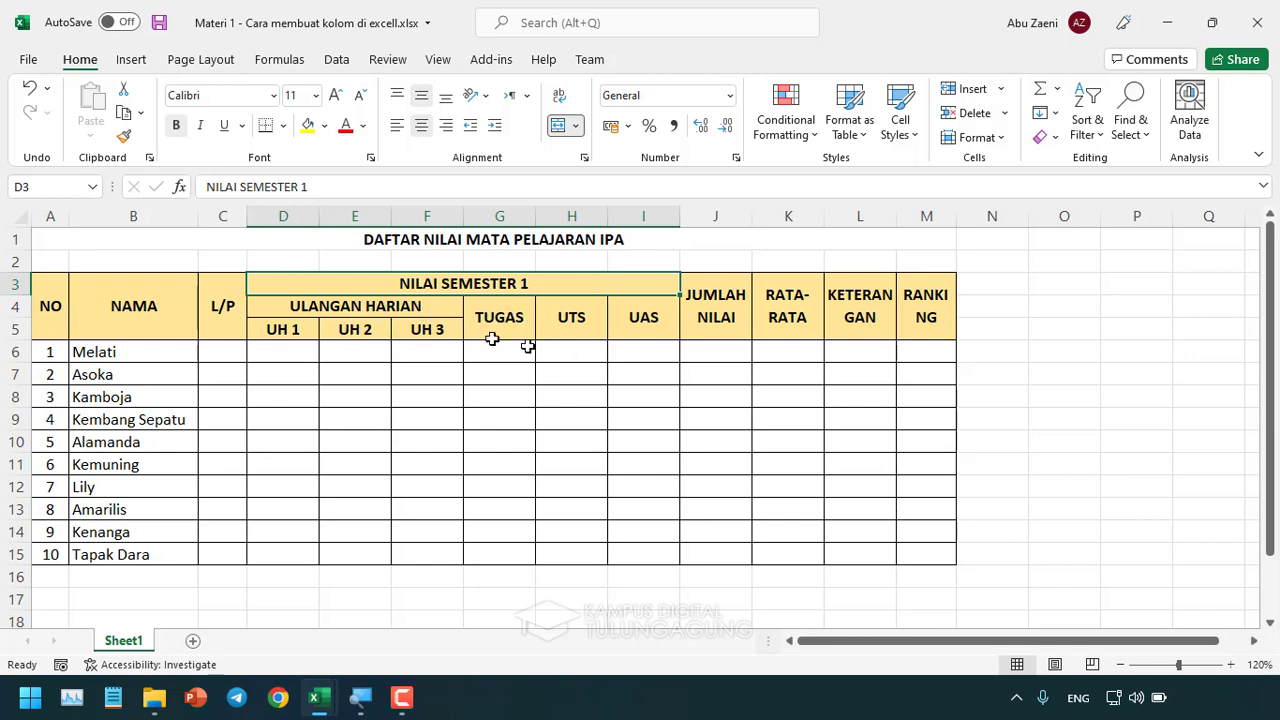
mouse_move(316, 697)
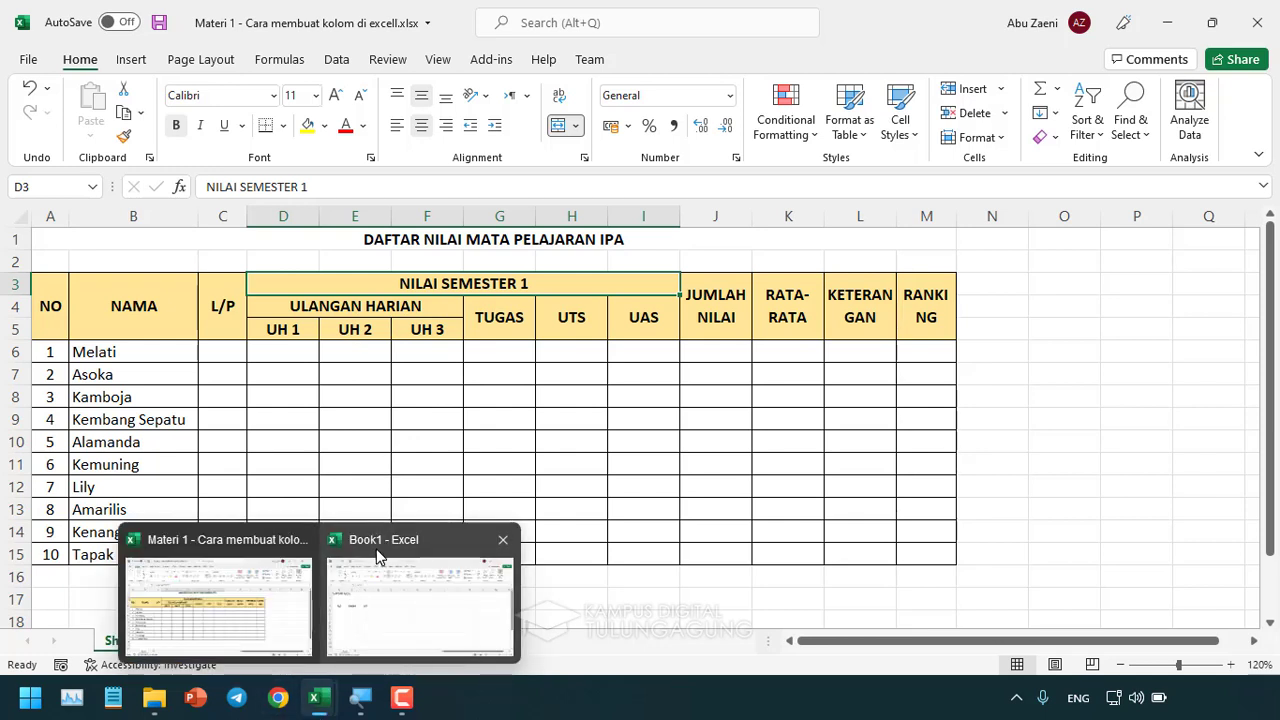
left_click(378, 556)
left_click(351, 308)
type("NILAI S")
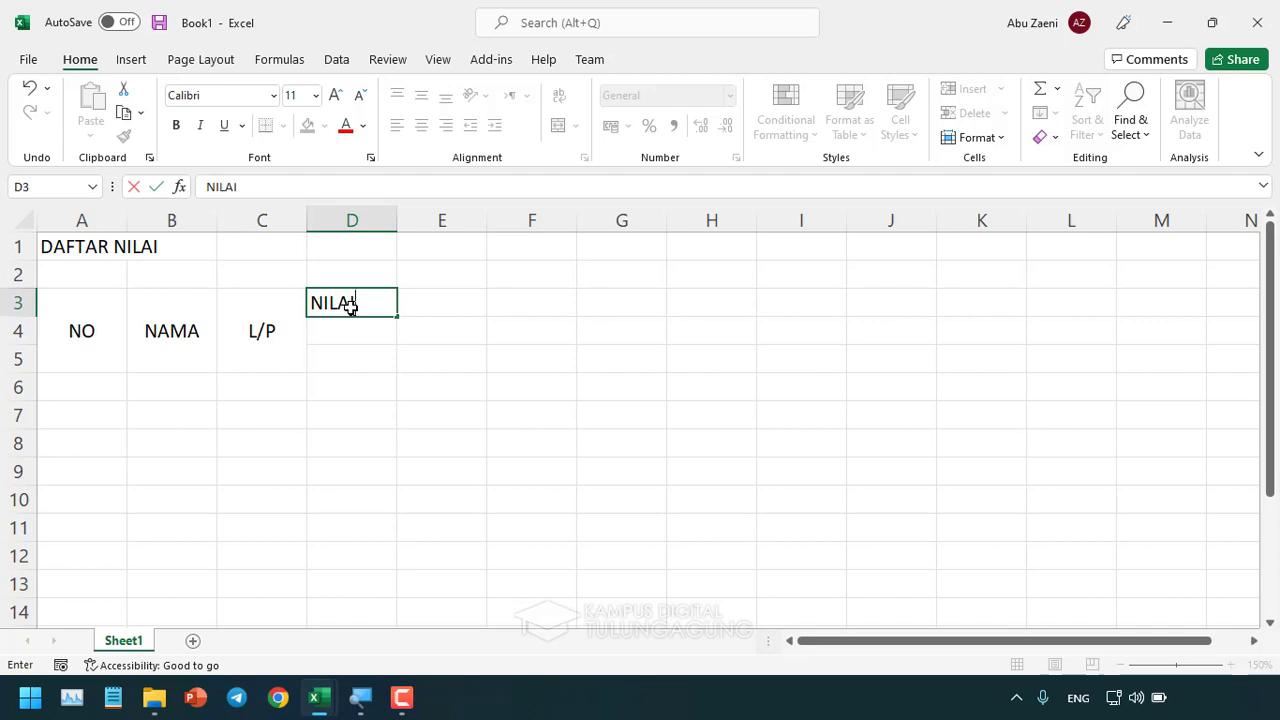
Enter 'NILAI SEMESTER' in D3 and 'ULANGAN HARIAN' in D4.
type("EMESTER")
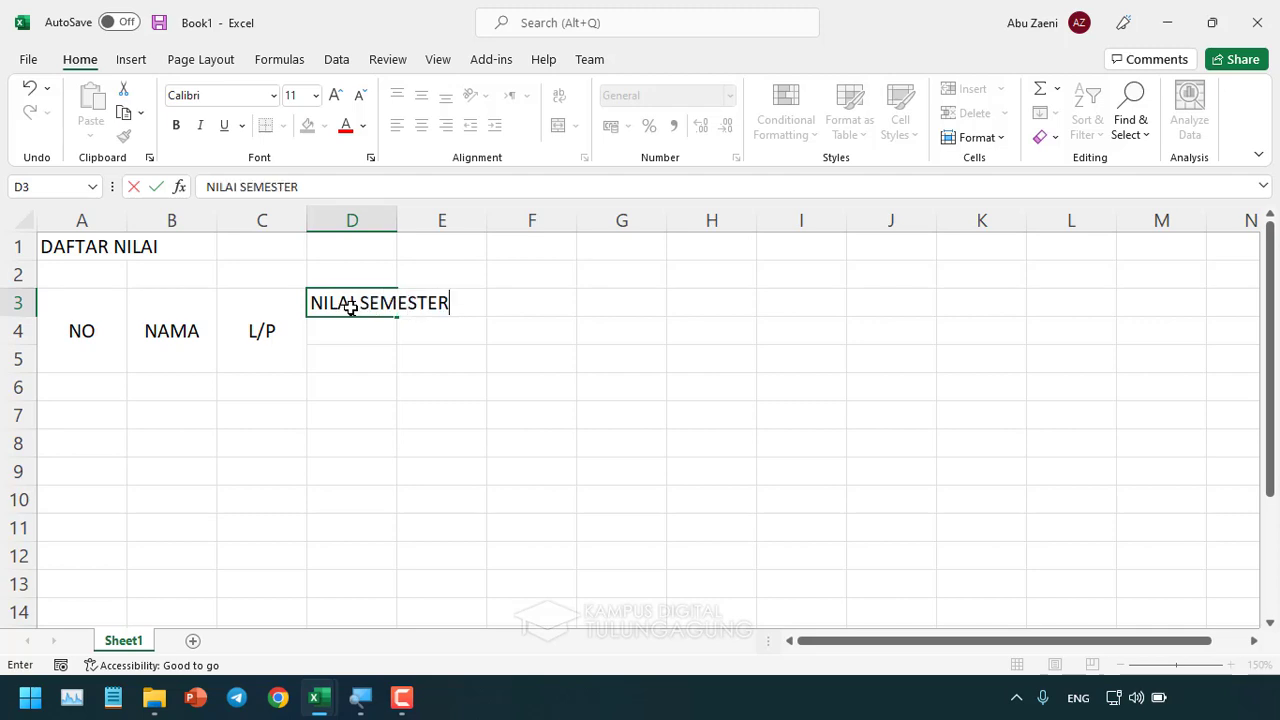
key("Return")
type("U")
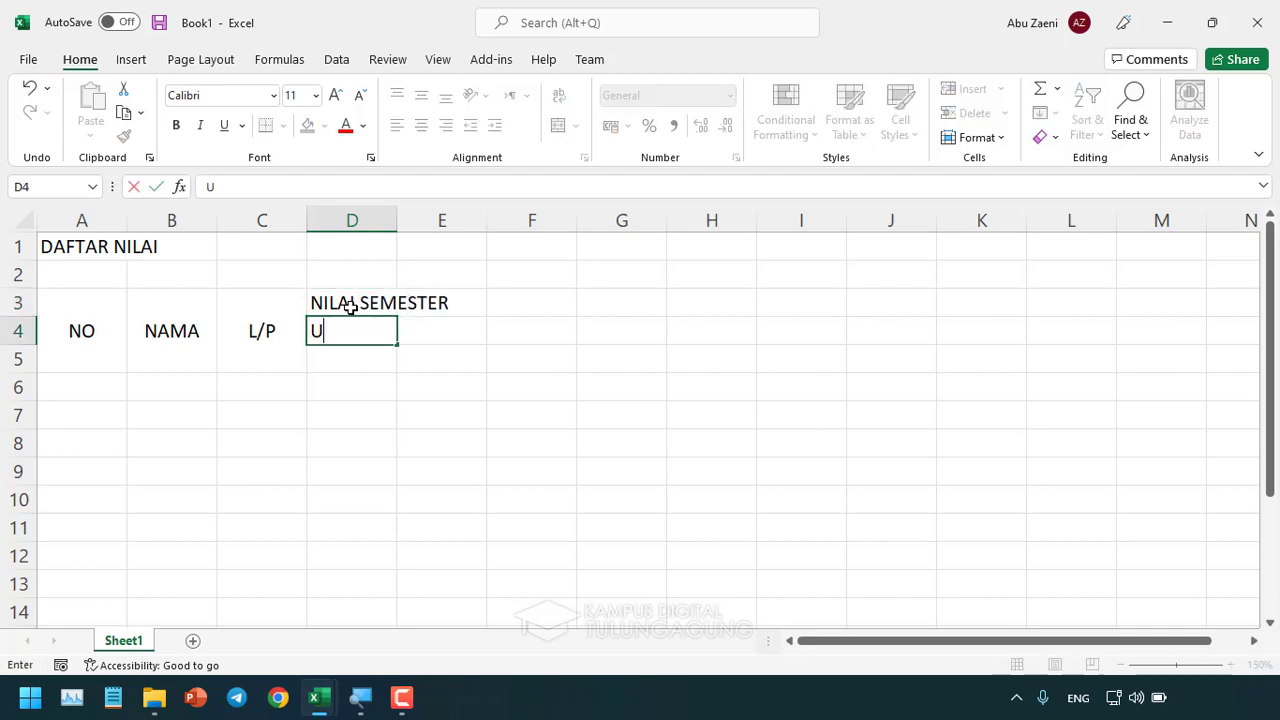
type("LANGAN HARIAN")
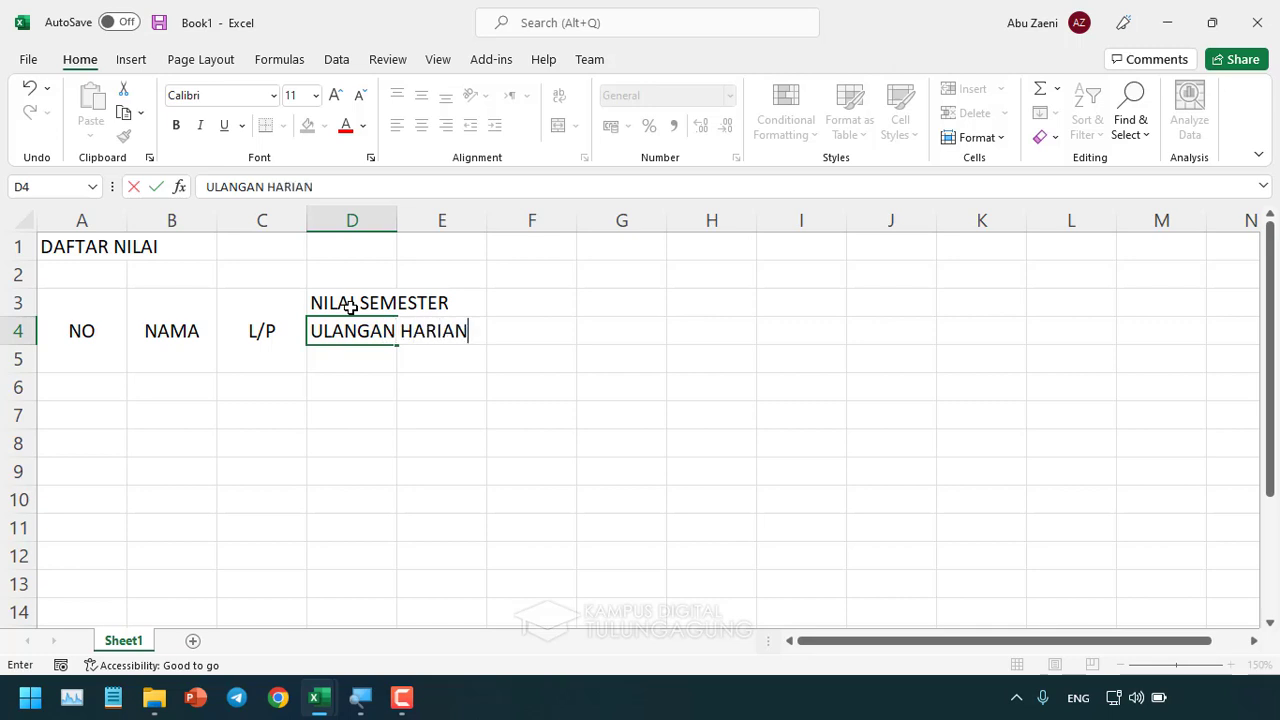
key("Return")
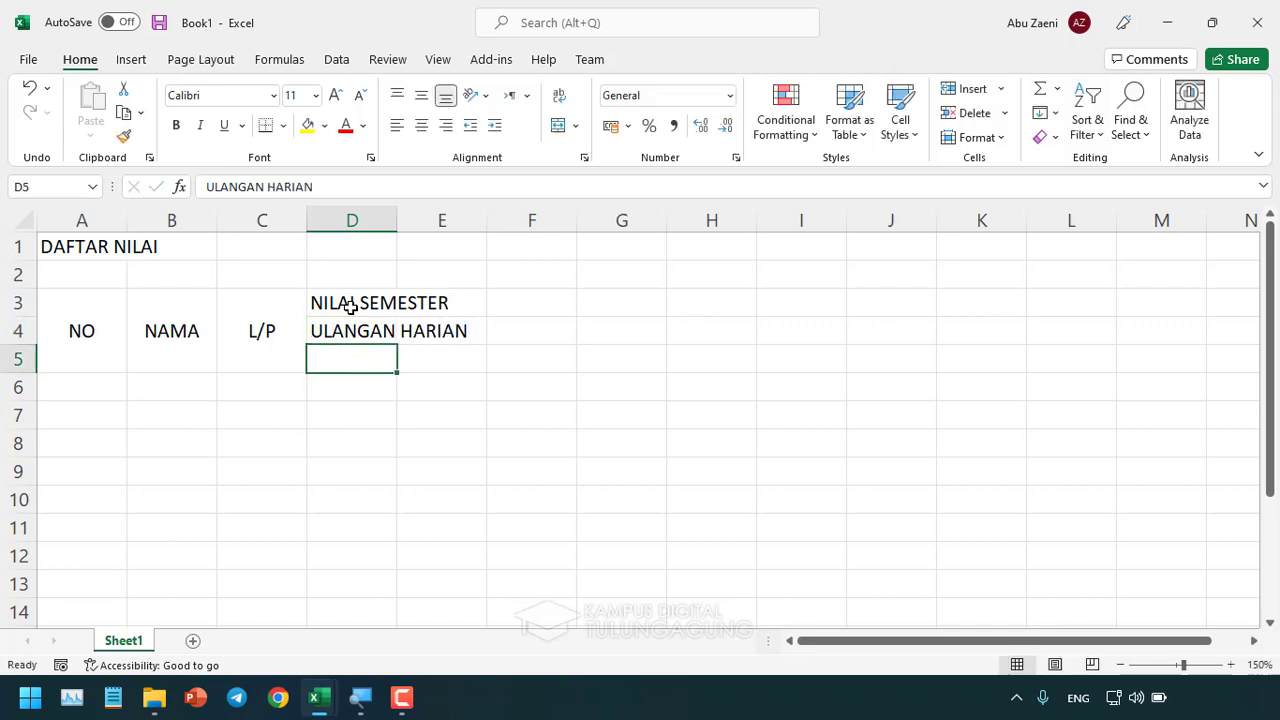
Fill D5:I5 with the labels UH 1, UH 2, UH 3, TUGAS, UTS and UAS.
type("UH 1")
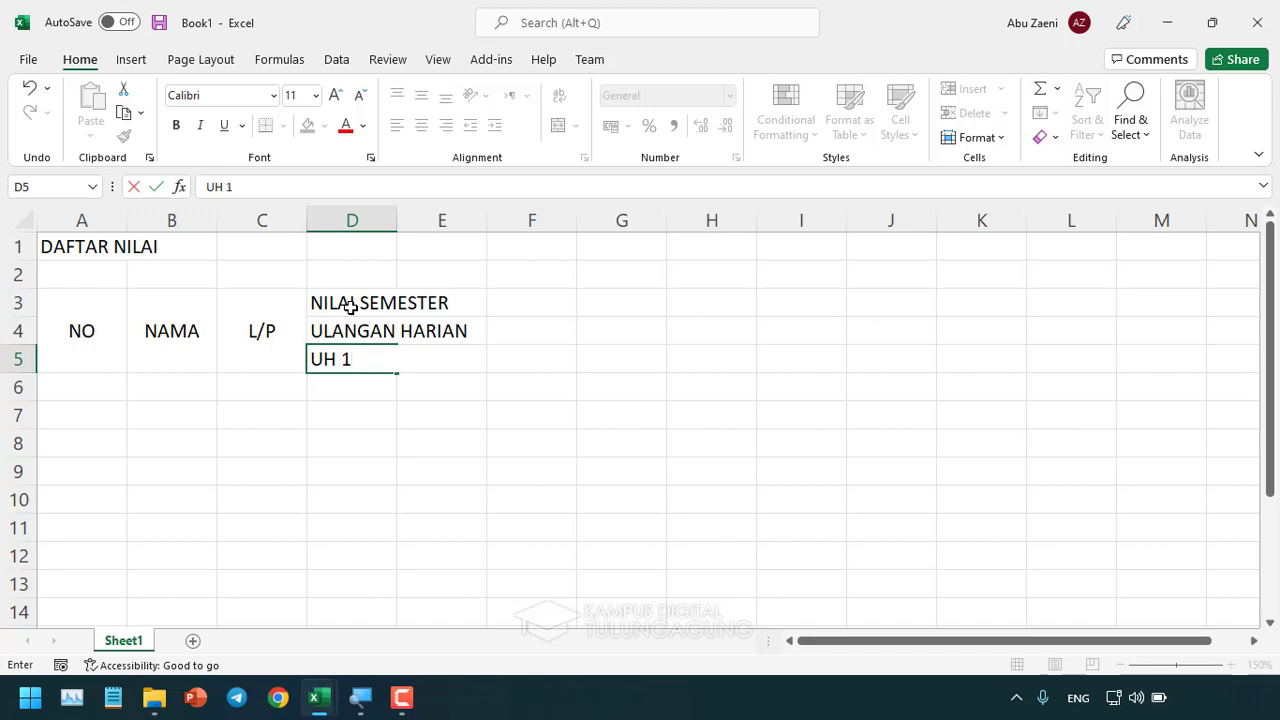
key("Tab")
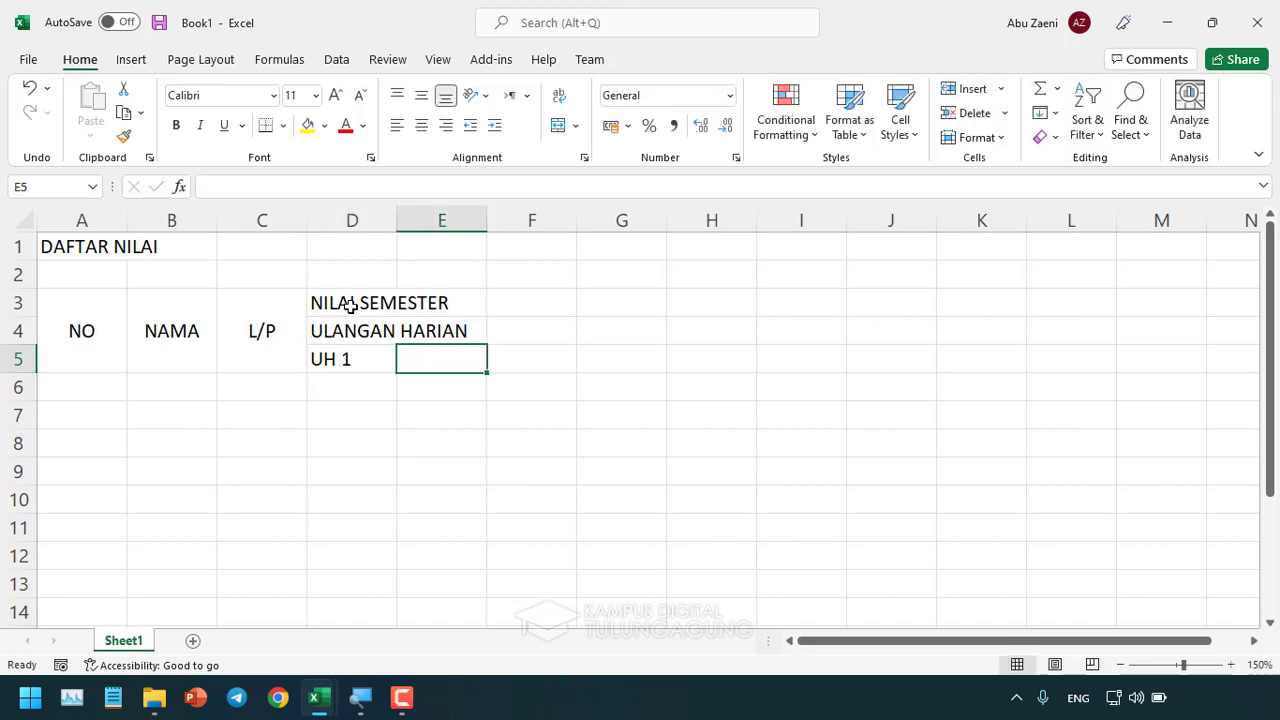
type("UH 2")
key("Tab")
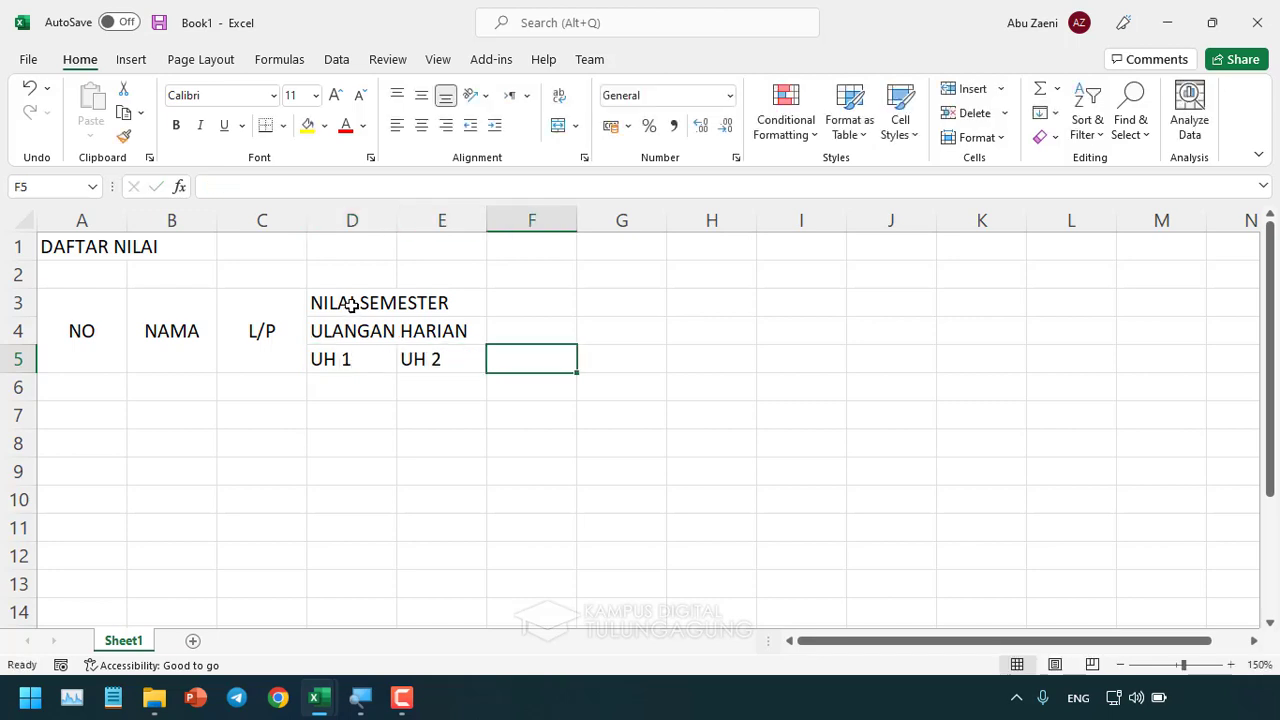
type("UH 3")
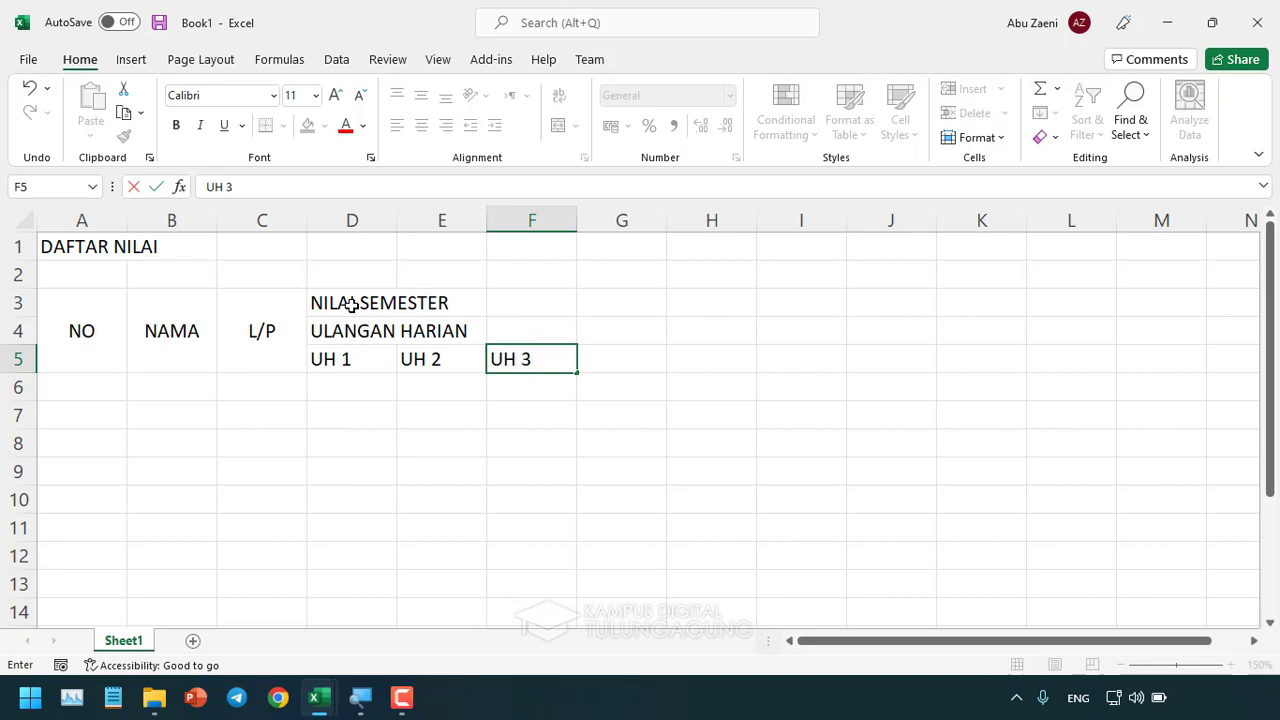
key("Tab")
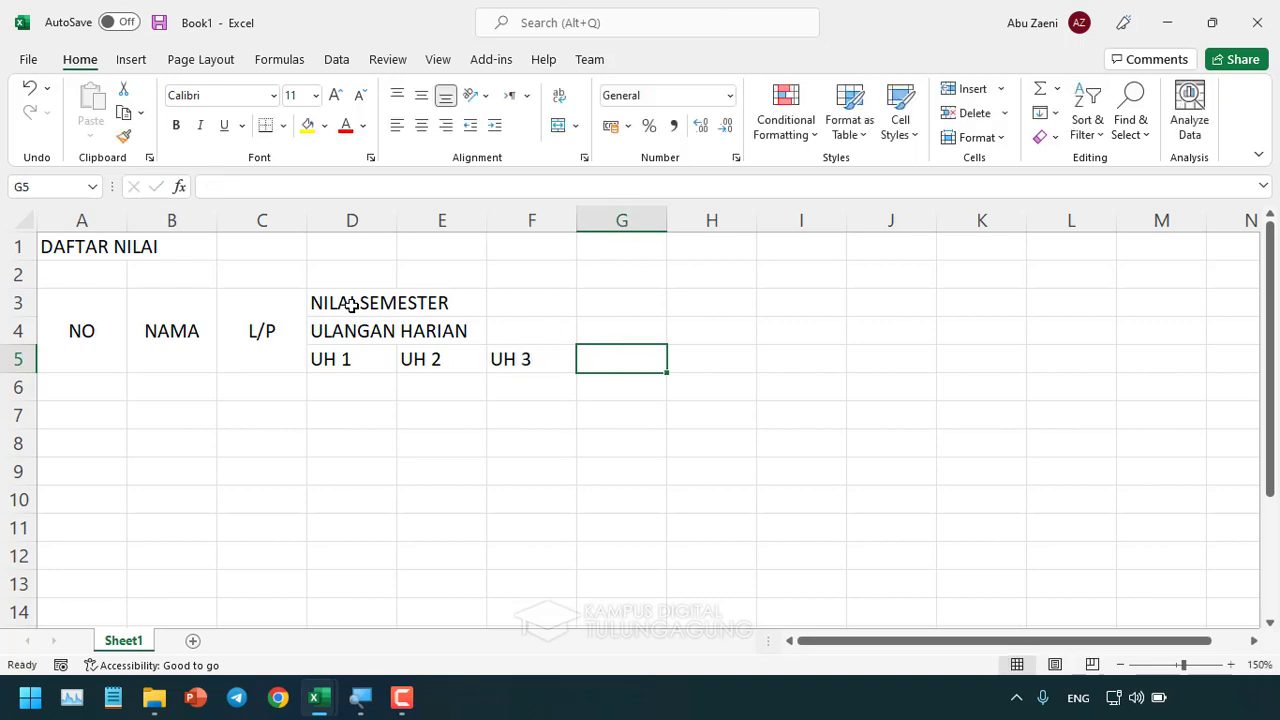
type("TUGAS")
key("Tab")
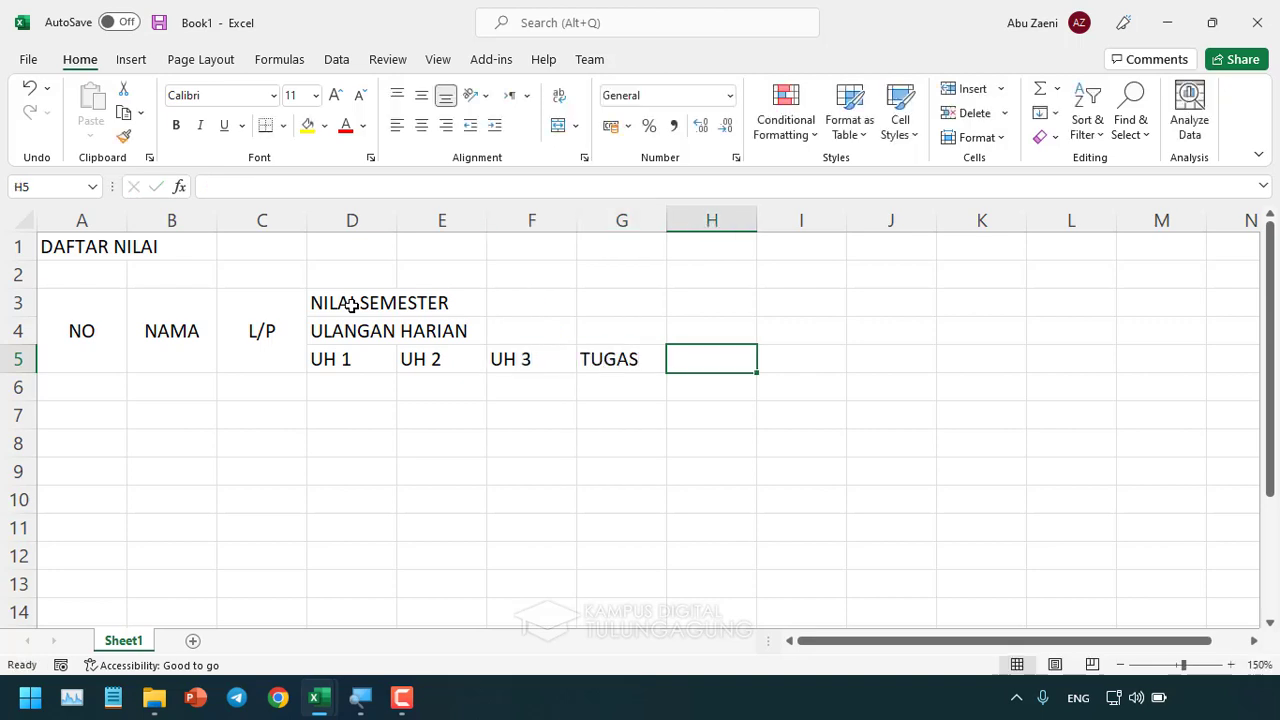
type("UTS")
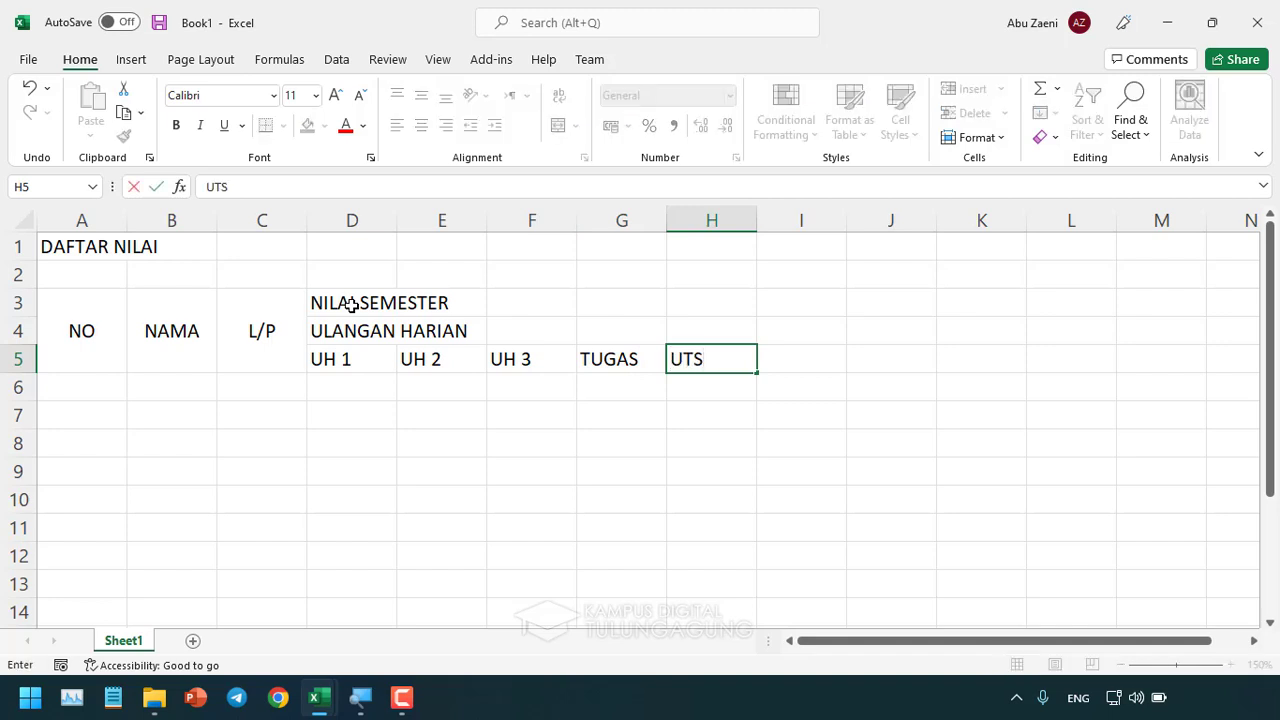
key("Tab")
type("UAS")
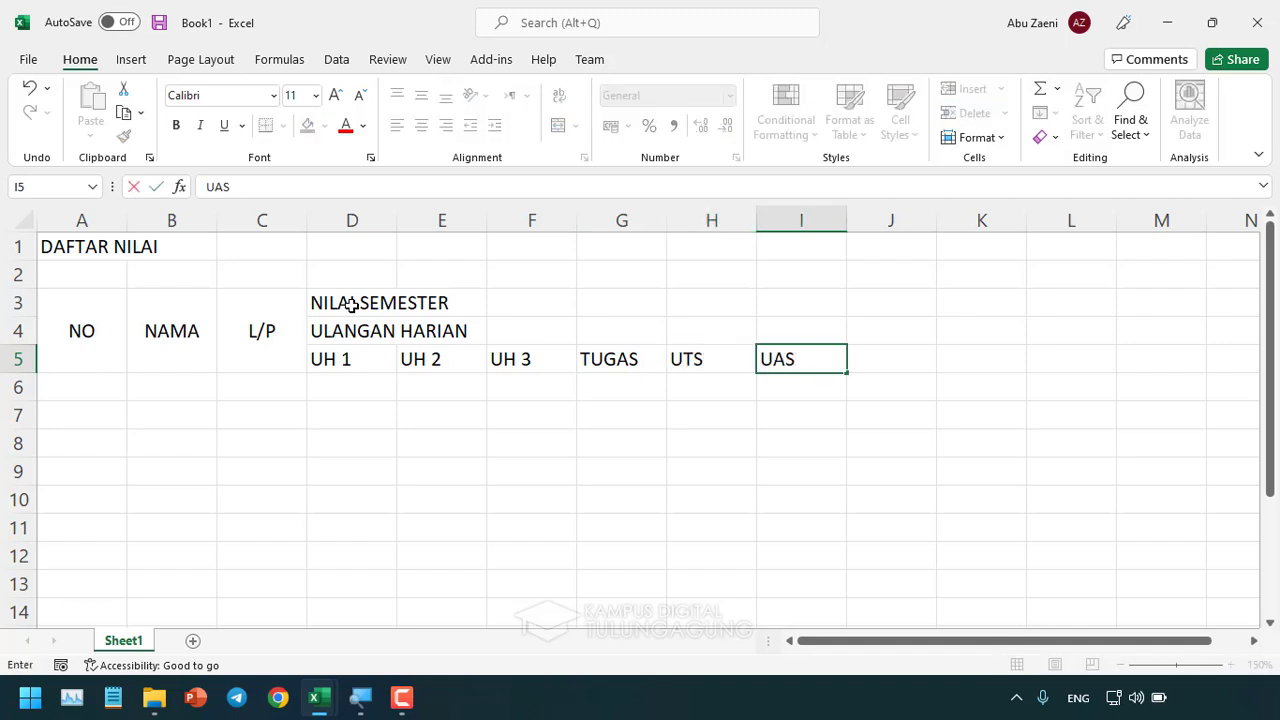
key("Tab")
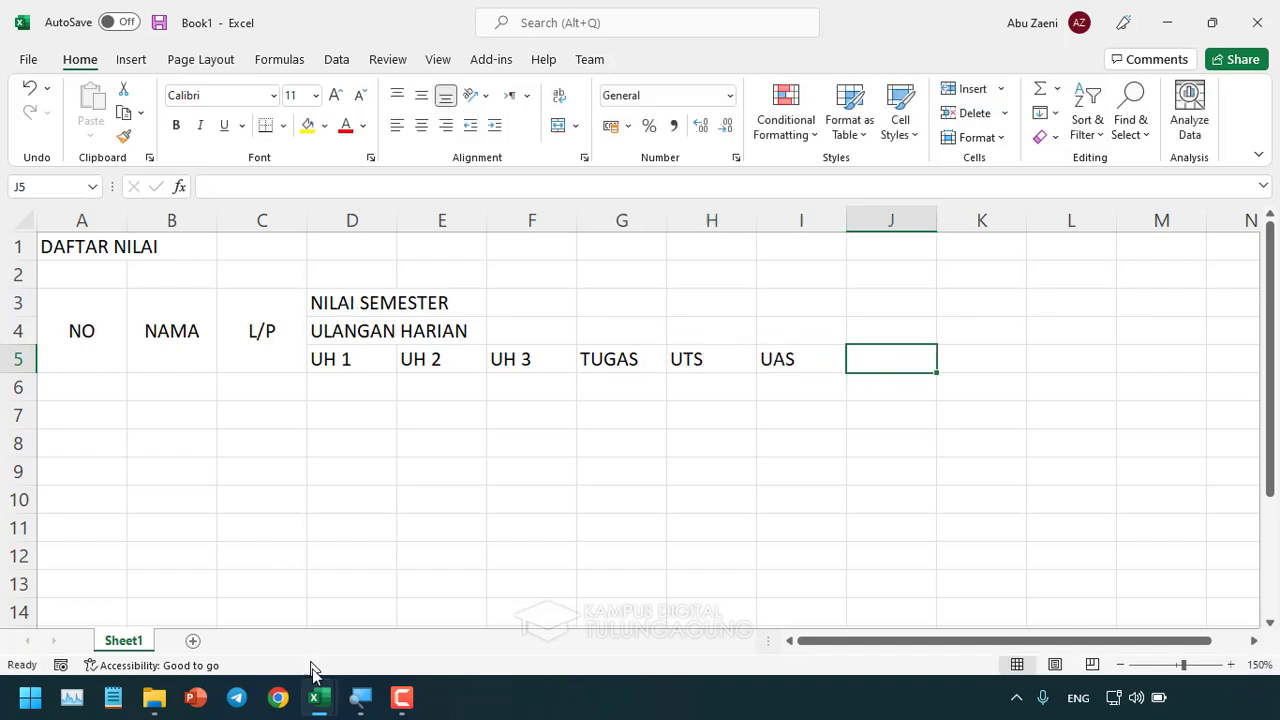
left_click(316, 697)
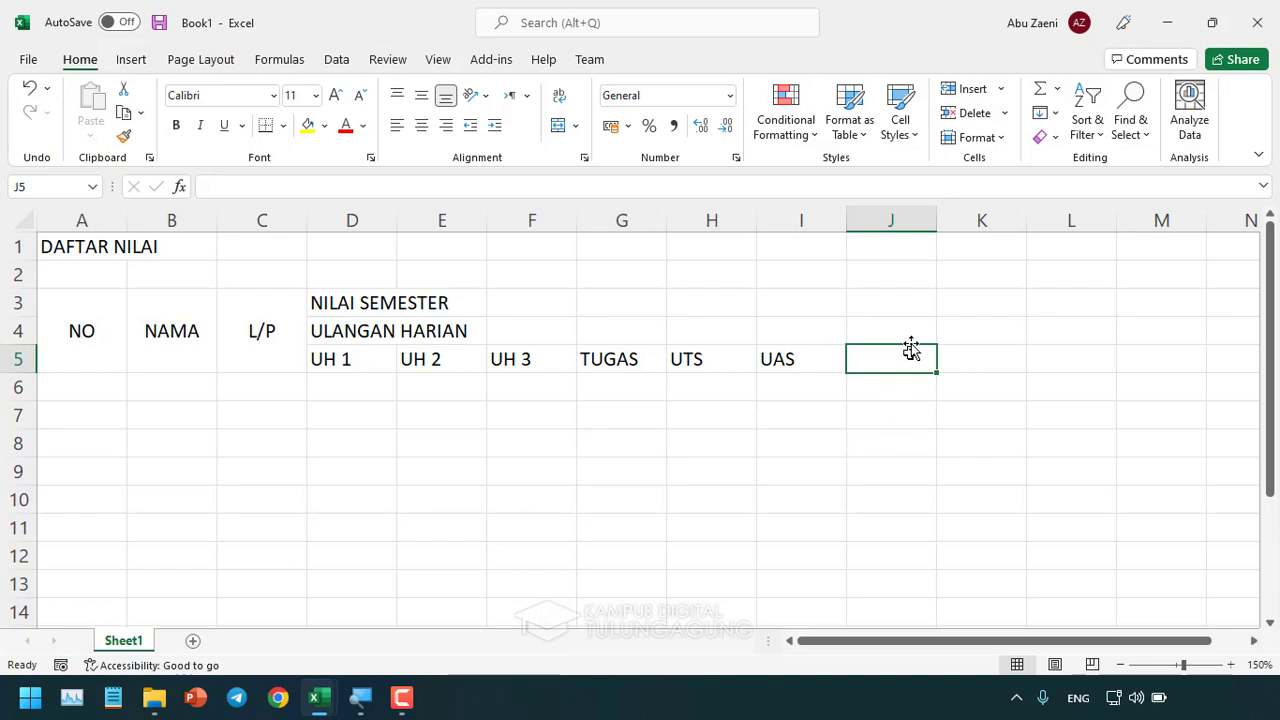
Merge and centre NILAI SEMESTER across D3:I3.
left_click(911, 304)
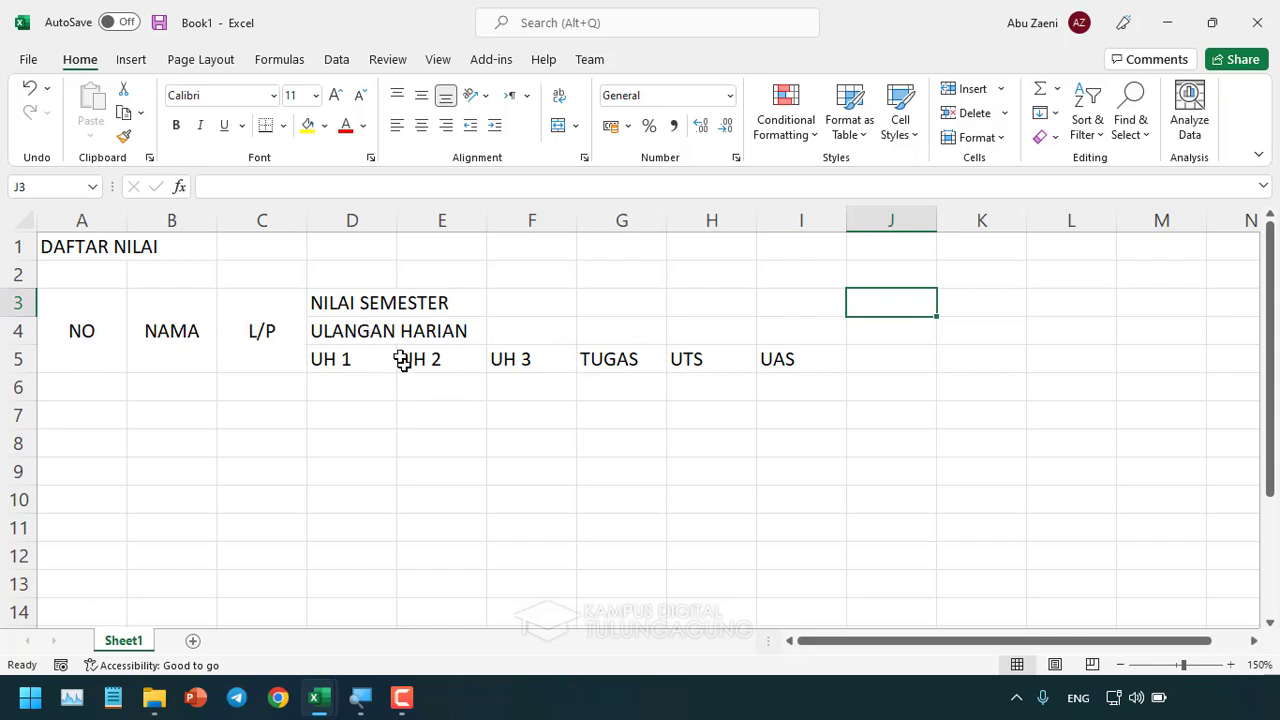
left_click(370, 298)
left_click(372, 350)
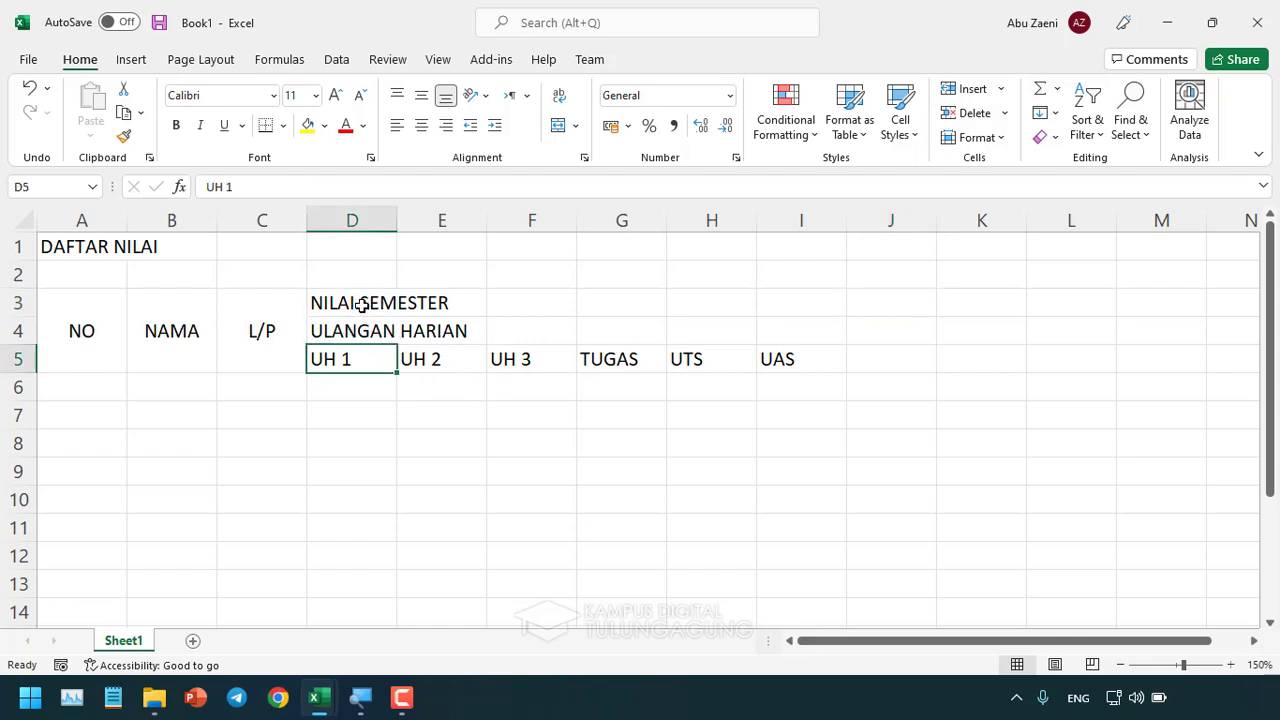
left_click_drag(362, 305, 789, 310)
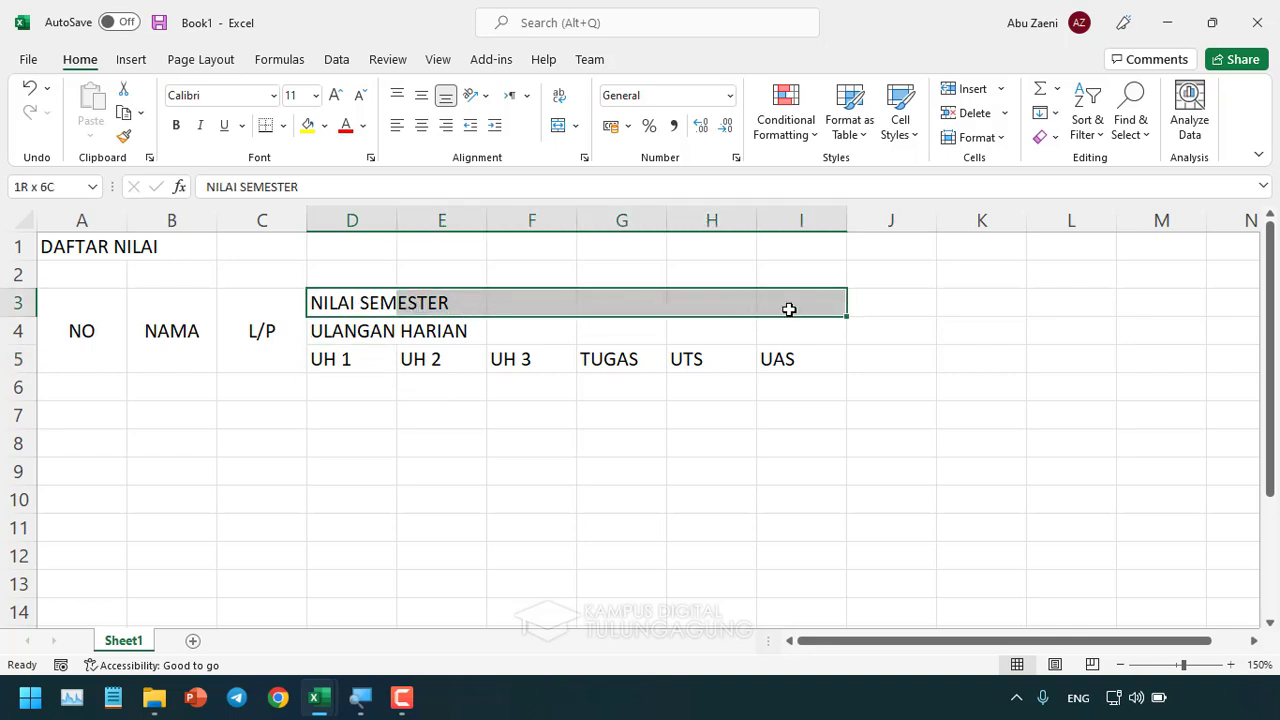
left_click(620, 386)
left_click_drag(370, 305, 797, 305)
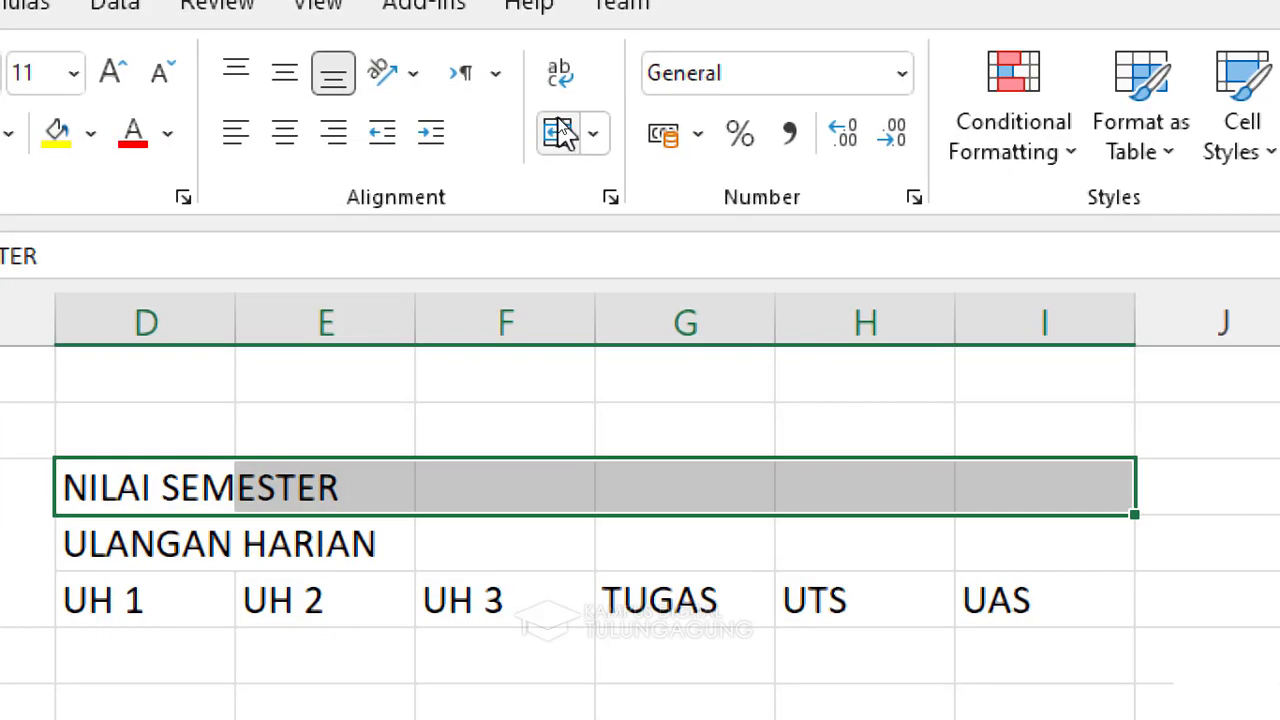
left_click(562, 138)
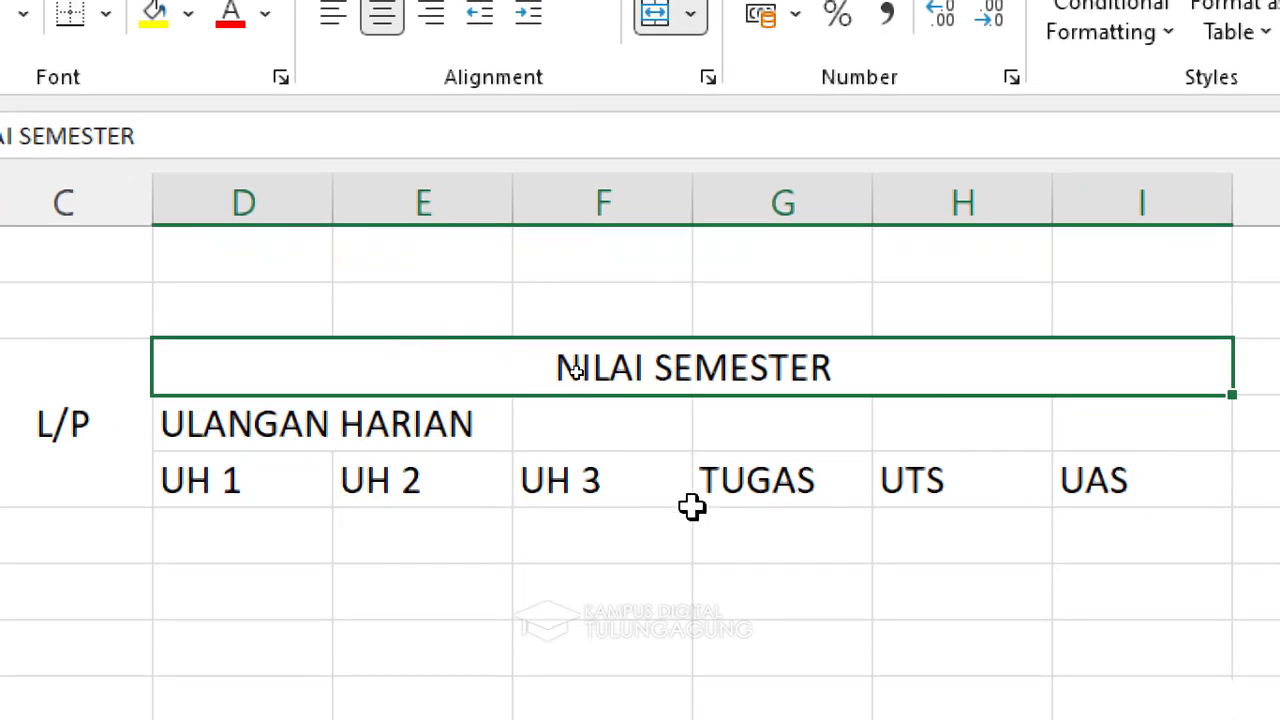
Merge and centre ULANGAN HARIAN across D4:F4.
left_click(686, 503)
left_click_drag(188, 418, 614, 428)
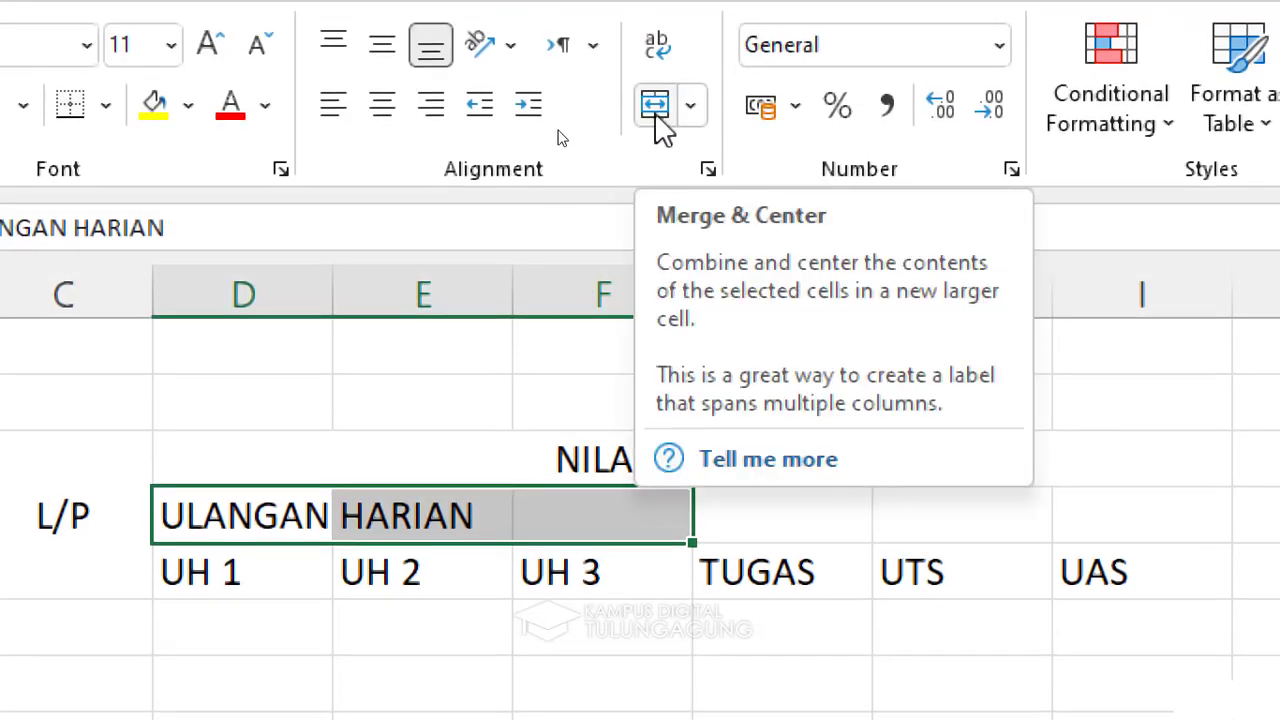
left_click(656, 106)
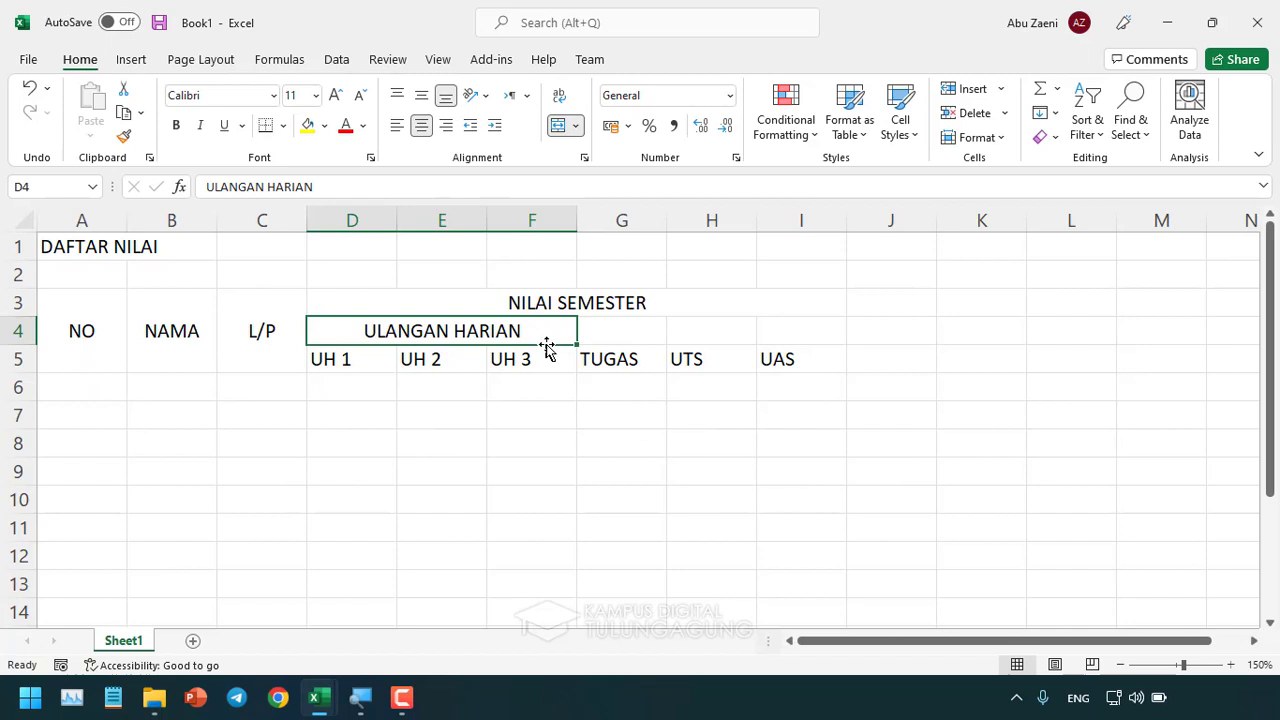
left_click(540, 386)
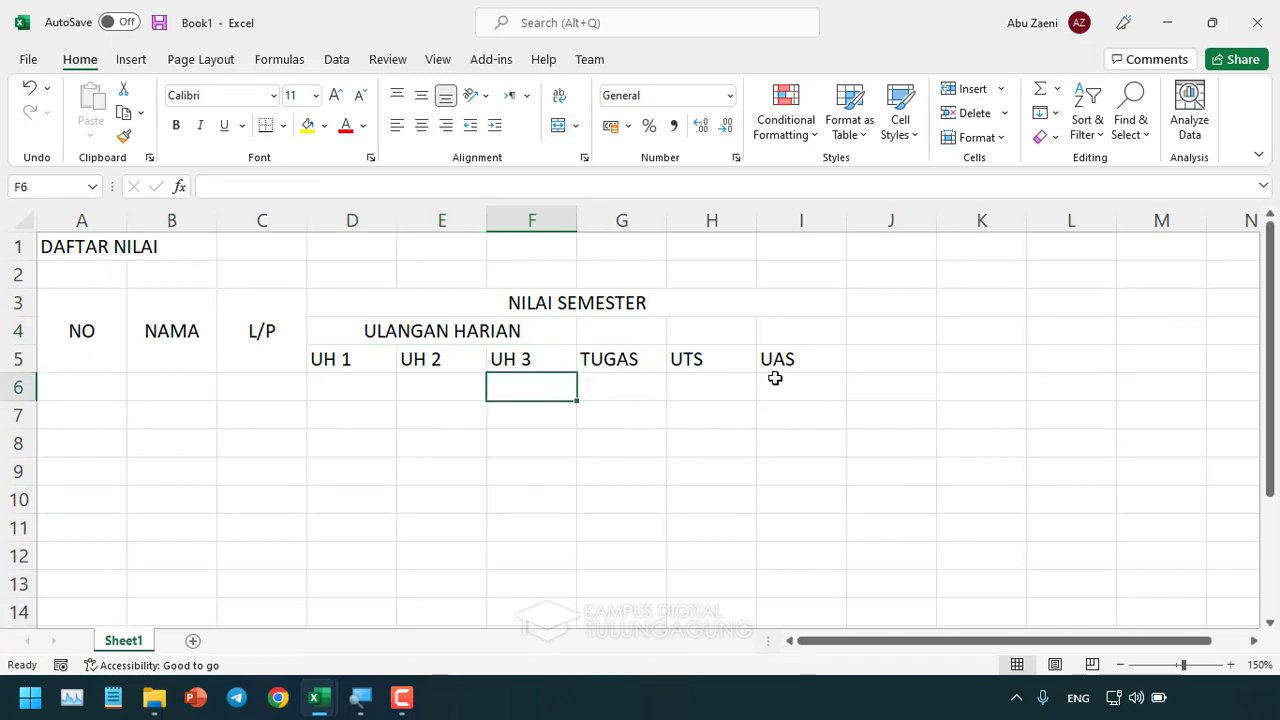
Centre all grade headings in D3:I5 both vertically and horizontally.
left_click_drag(354, 305, 663, 360)
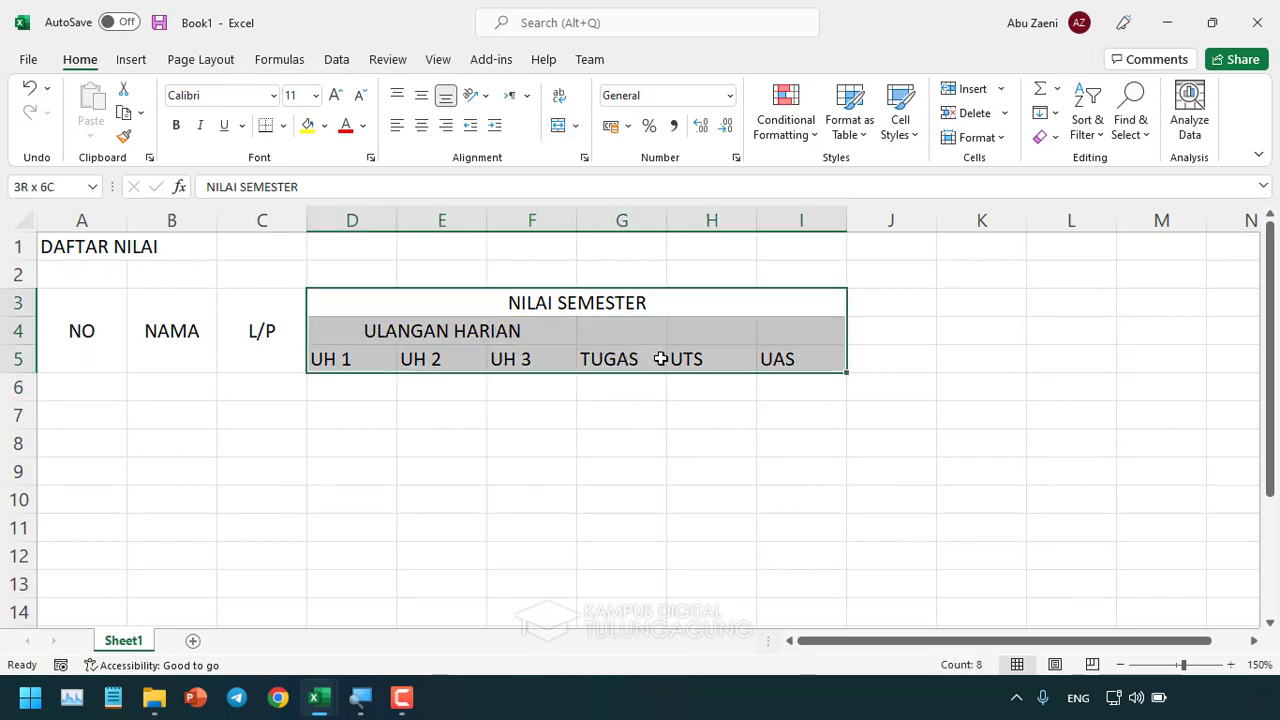
left_click(422, 97)
left_click(422, 125)
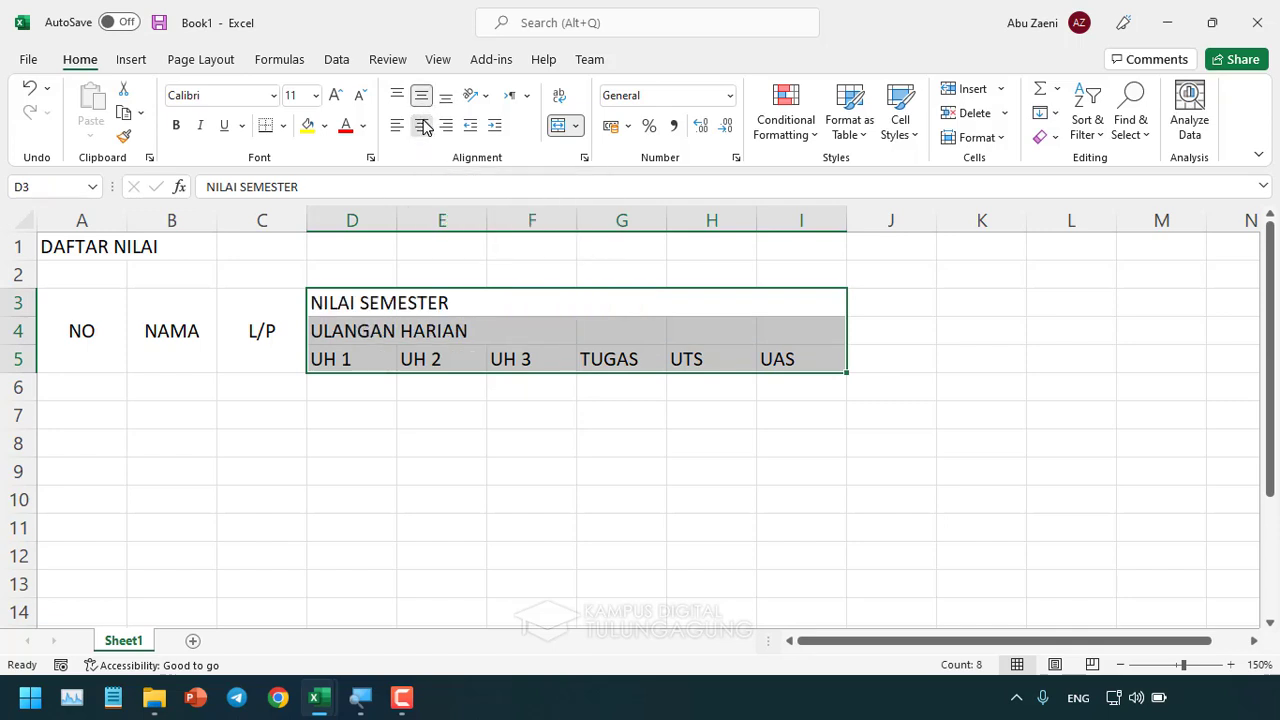
left_click(422, 125)
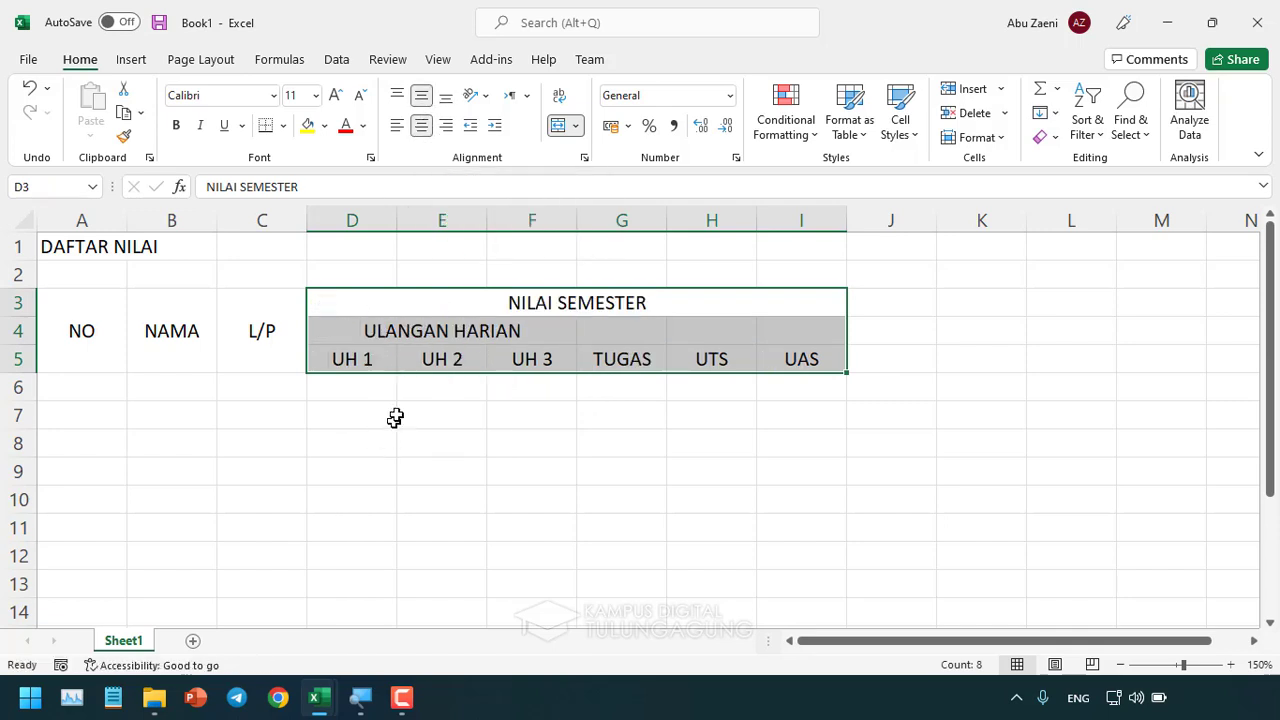
left_click(440, 404)
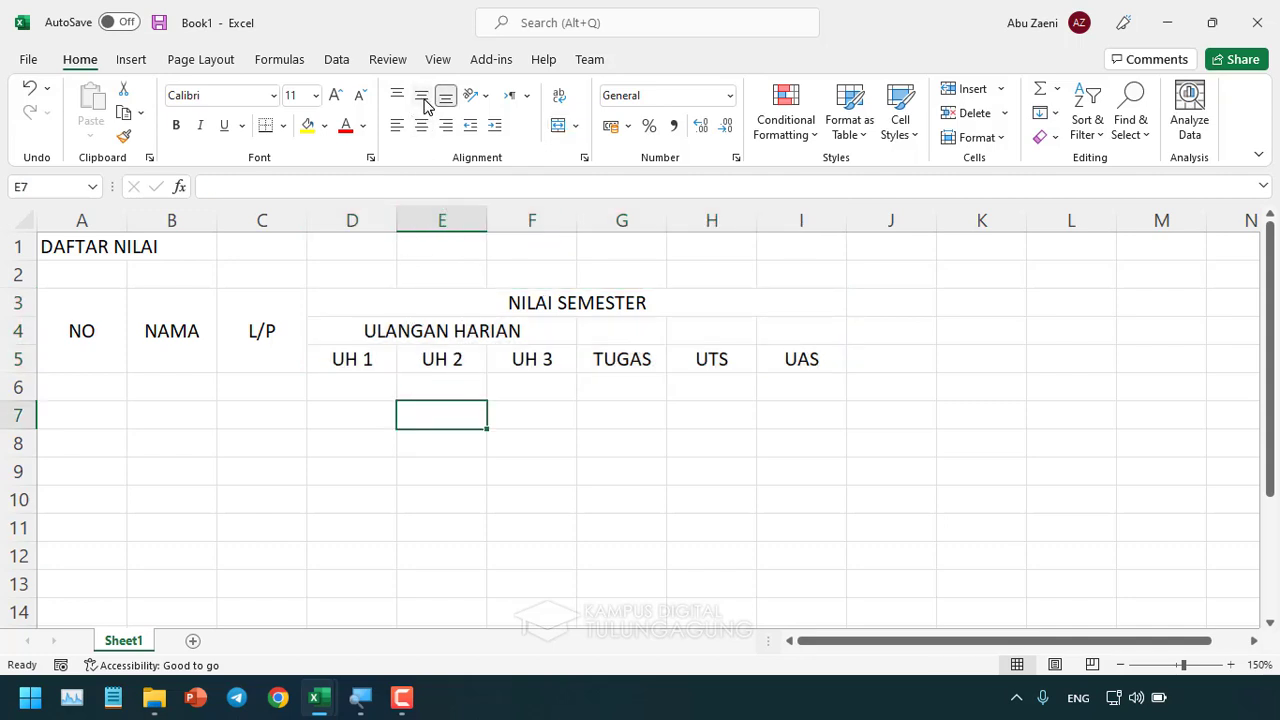
left_click(810, 482)
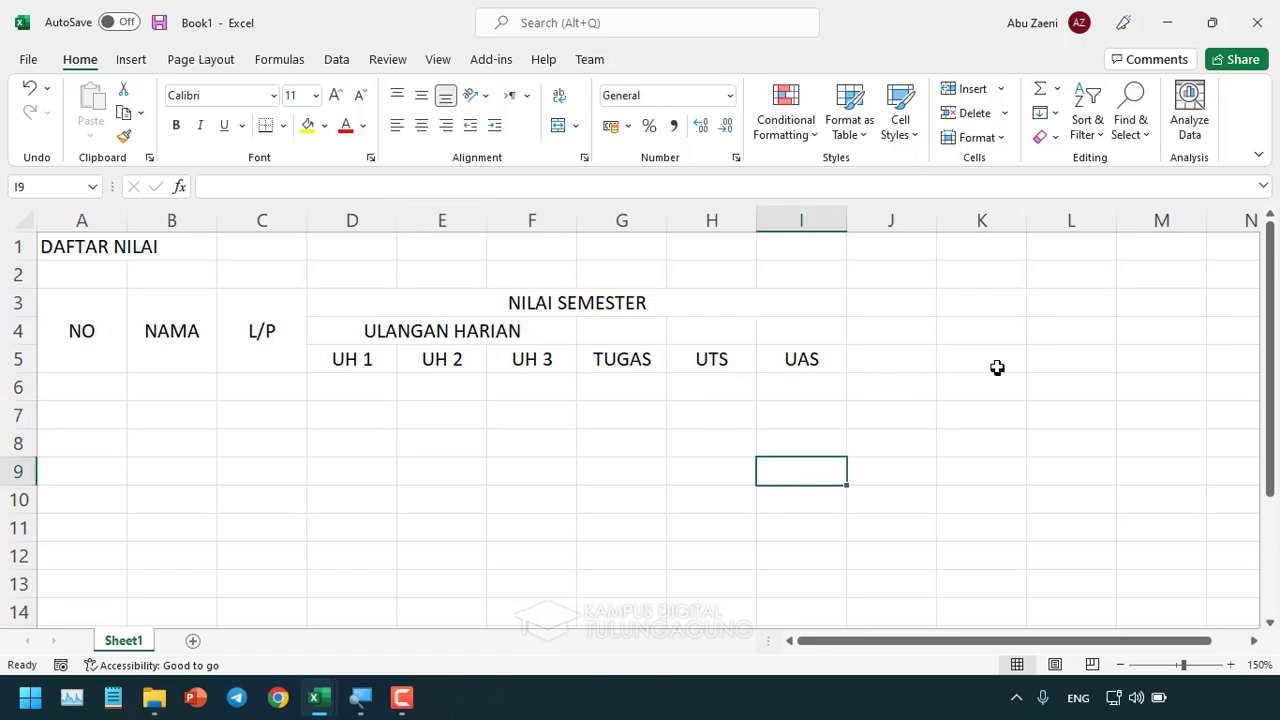
left_click(895, 317)
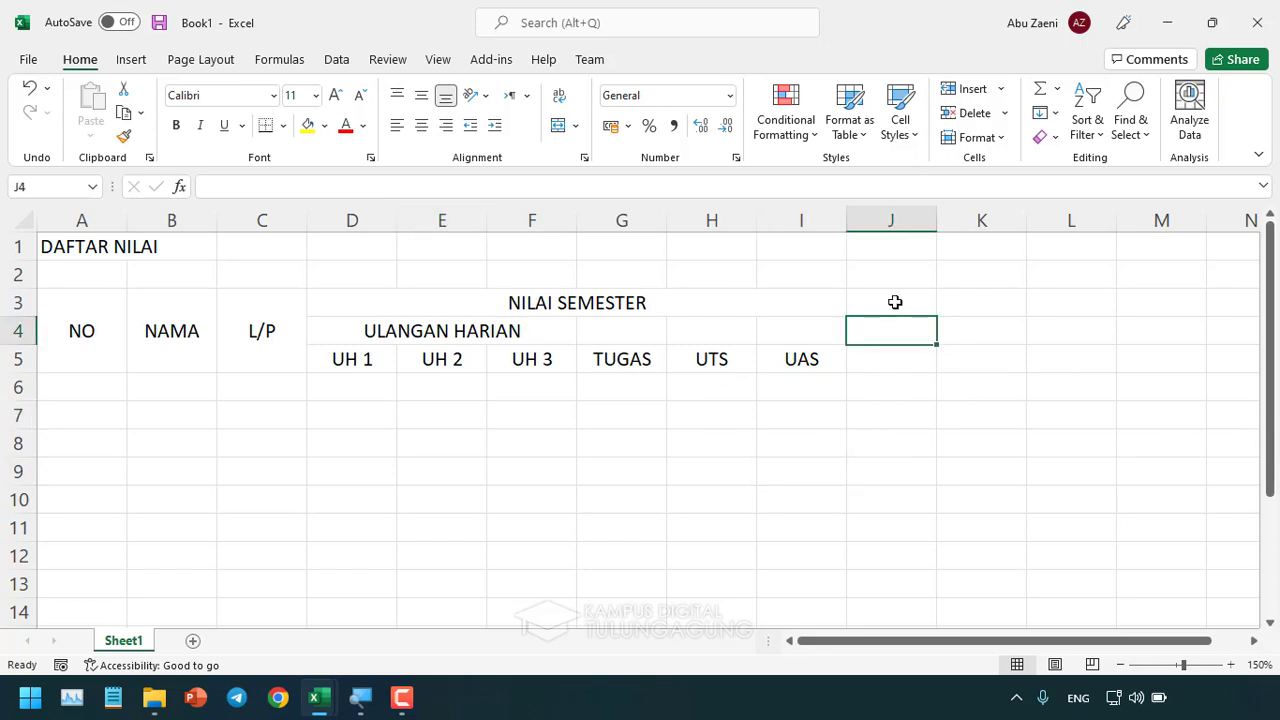
Enter JUMLAH NILAI in J3 and RATA - RATA in K3.
left_click(895, 302)
type("JUMLAH NILAI")
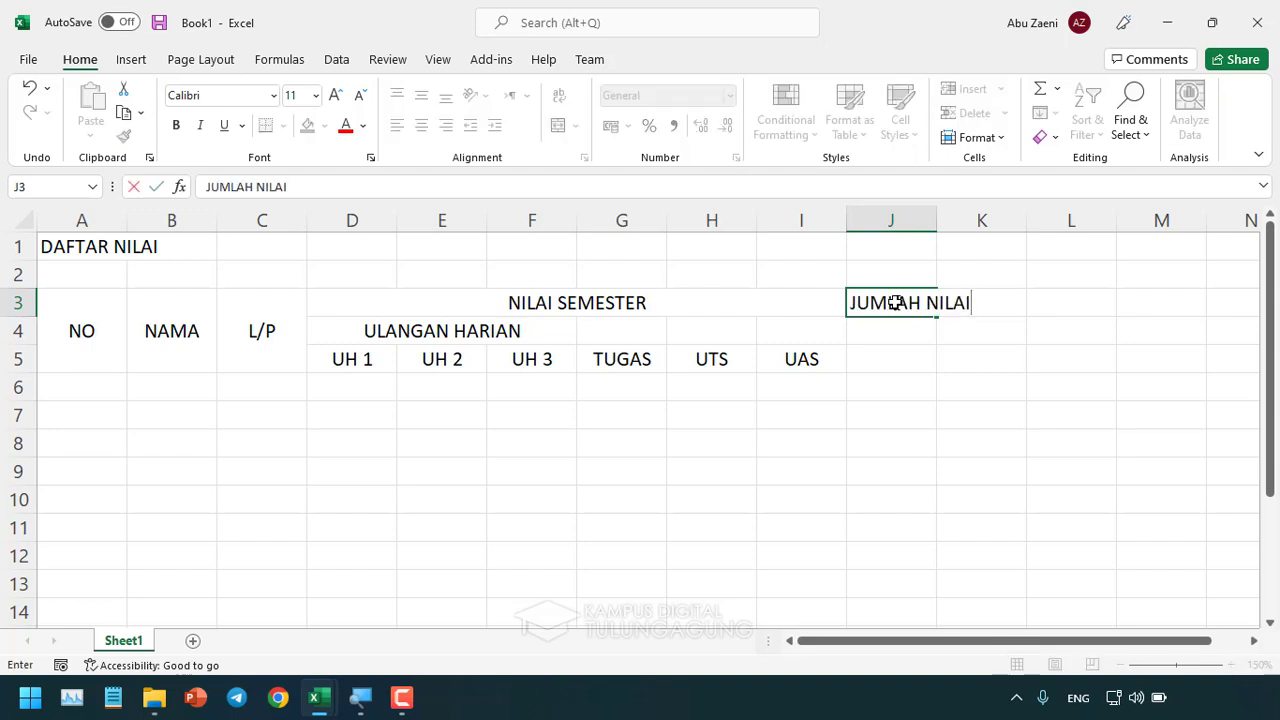
key("Return")
left_click(977, 307)
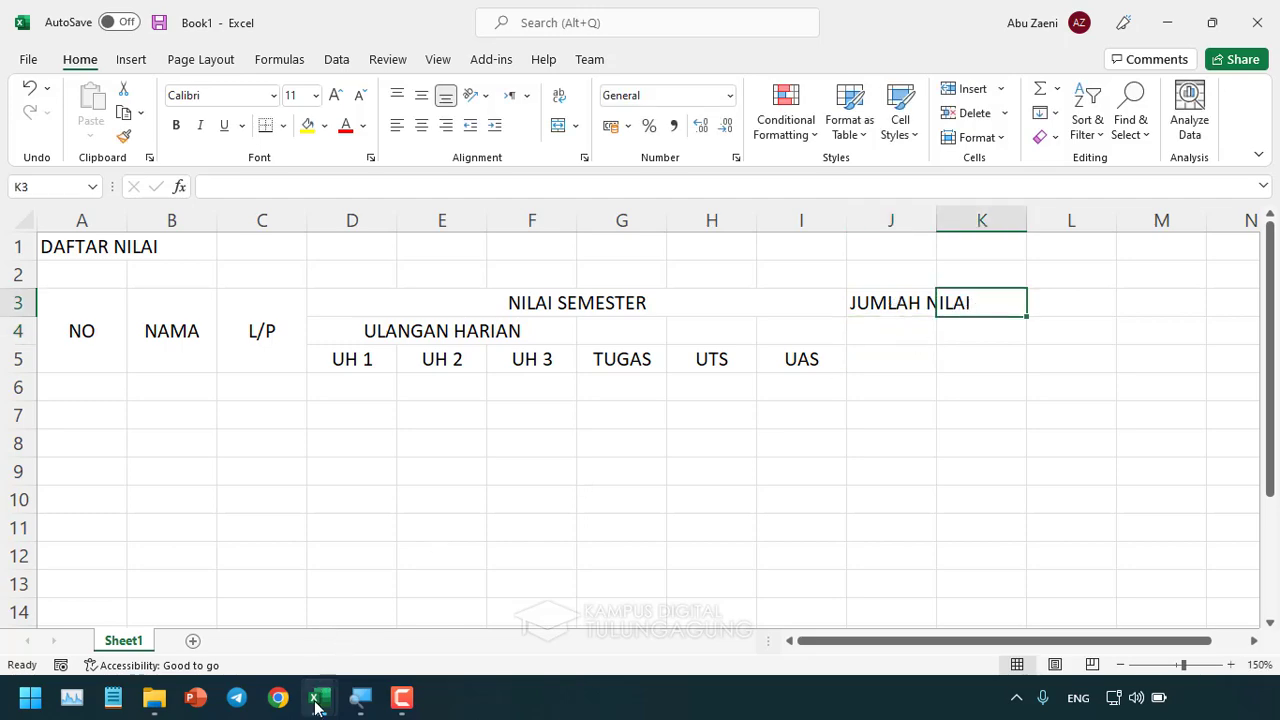
mouse_move(318, 697)
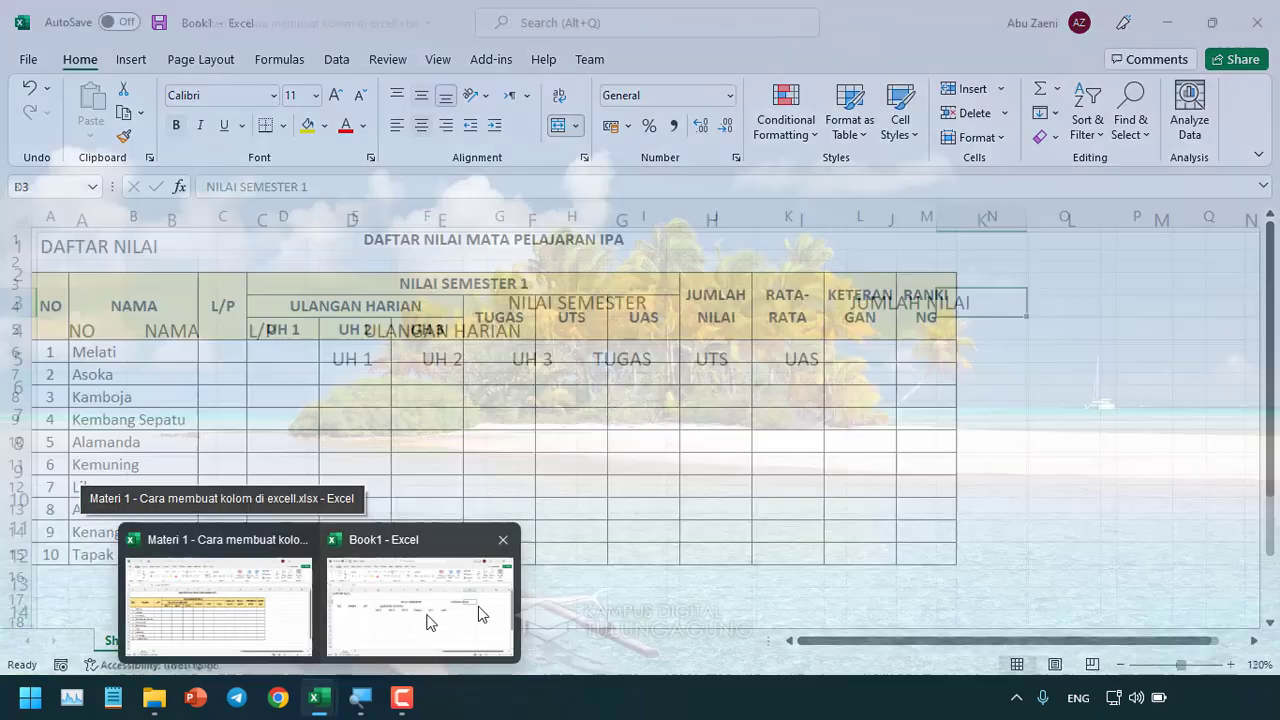
type("R")
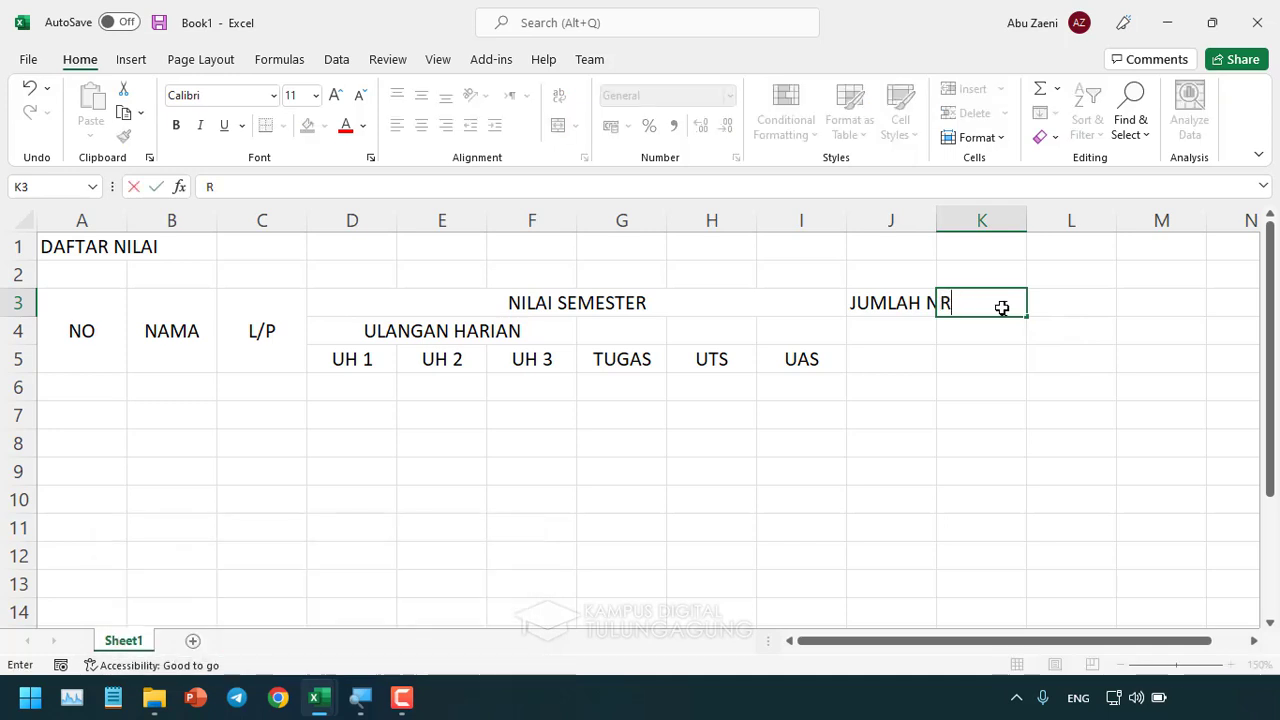
type("ATA - RATA")
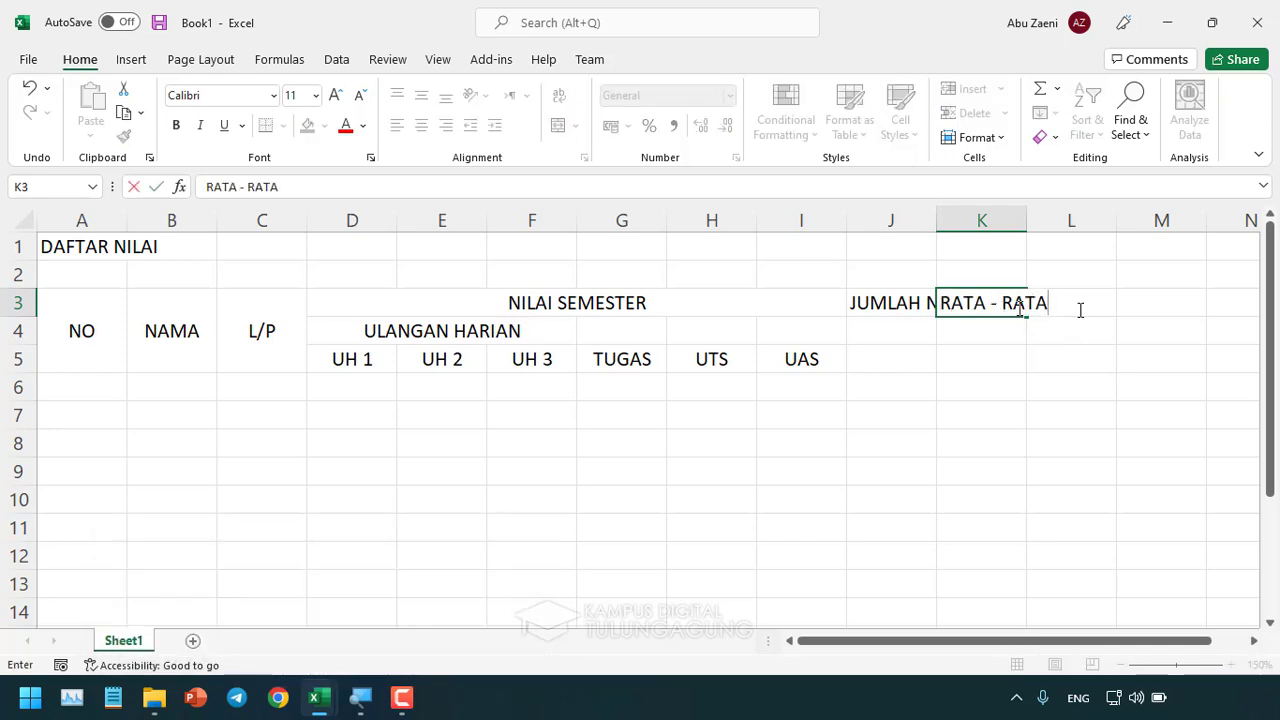
left_click(1098, 350)
Enter KETERANGAN in L3 and RANKING in M3, then check the new headings.
left_click(1077, 310)
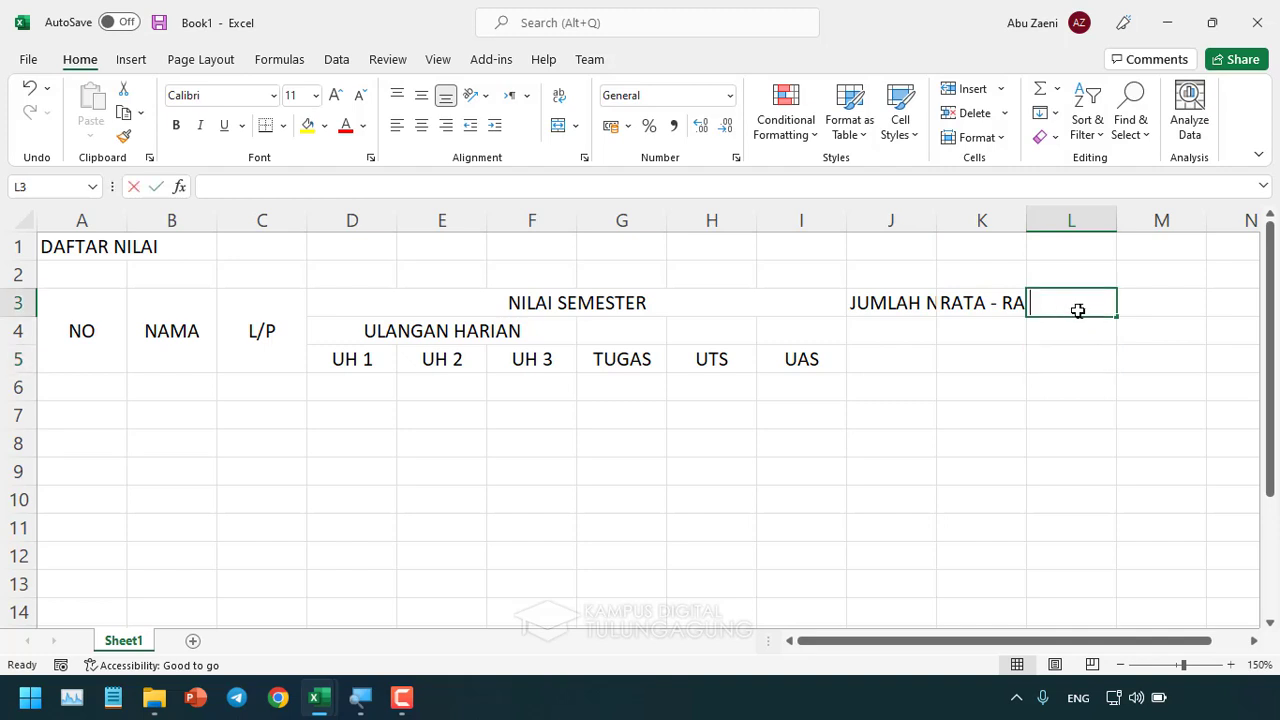
type("KETERANGAN")
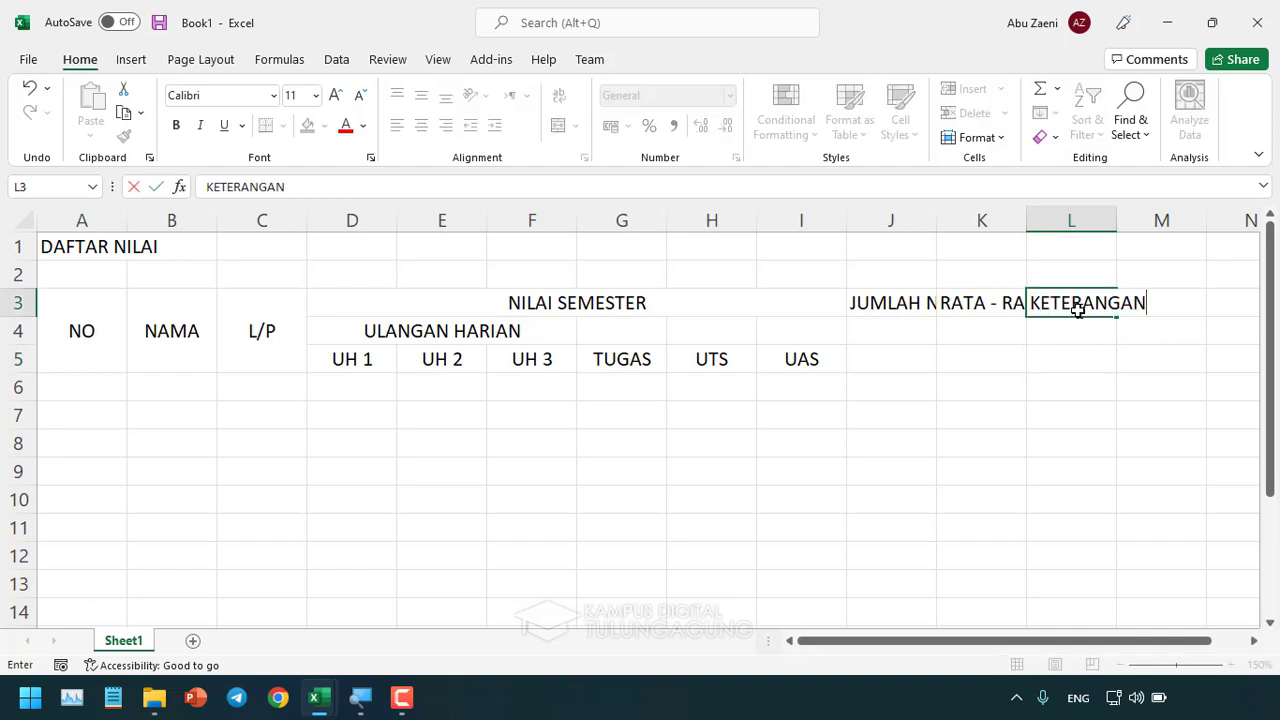
left_click(1172, 348)
left_click(1174, 310)
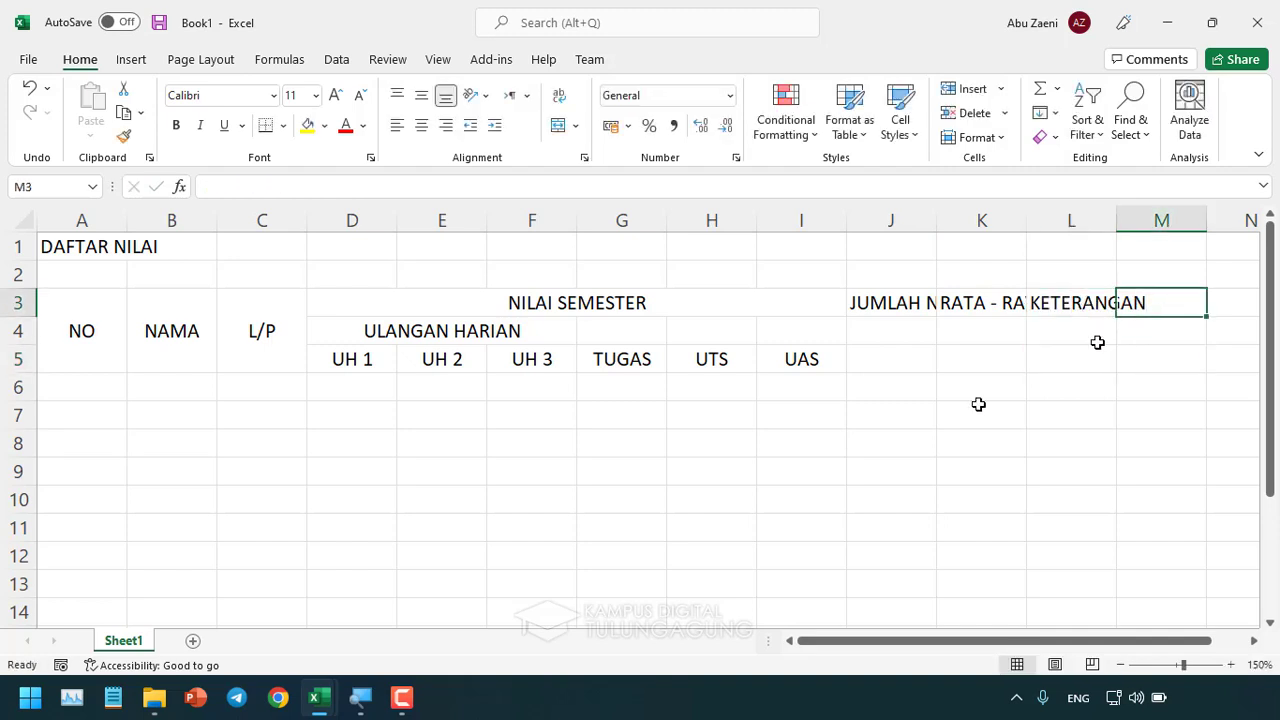
type("RA")
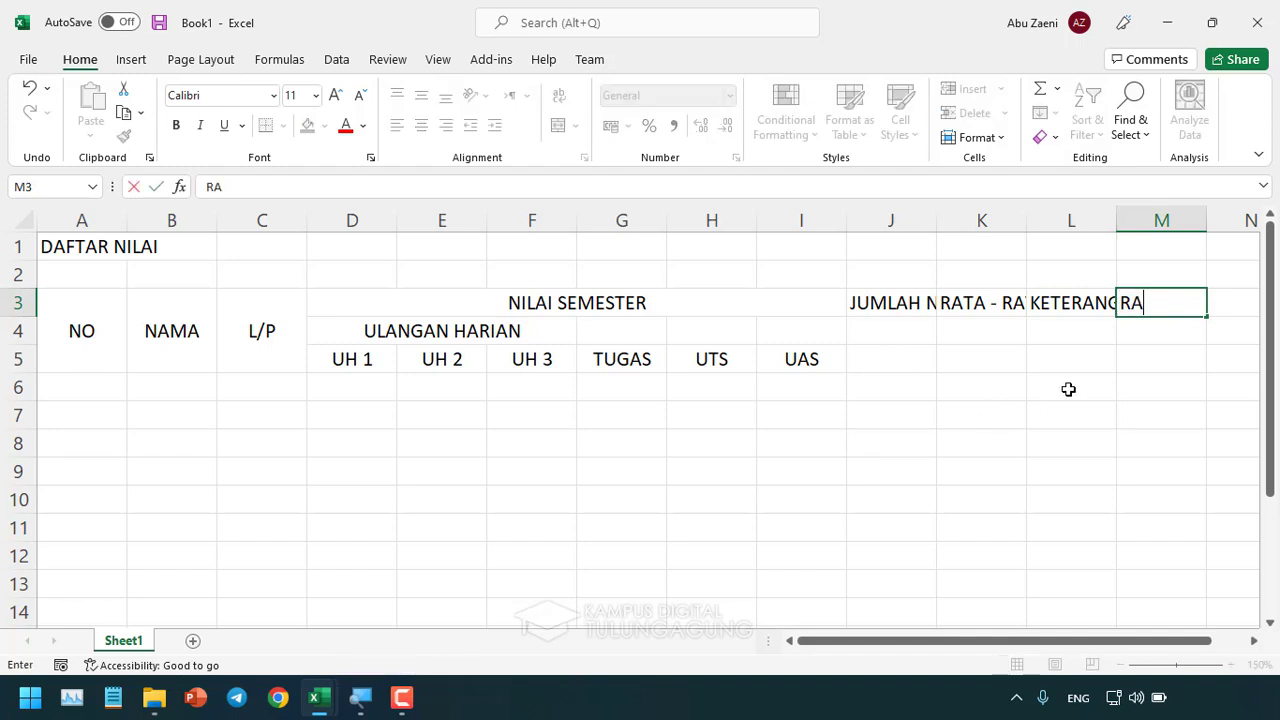
type("NKING")
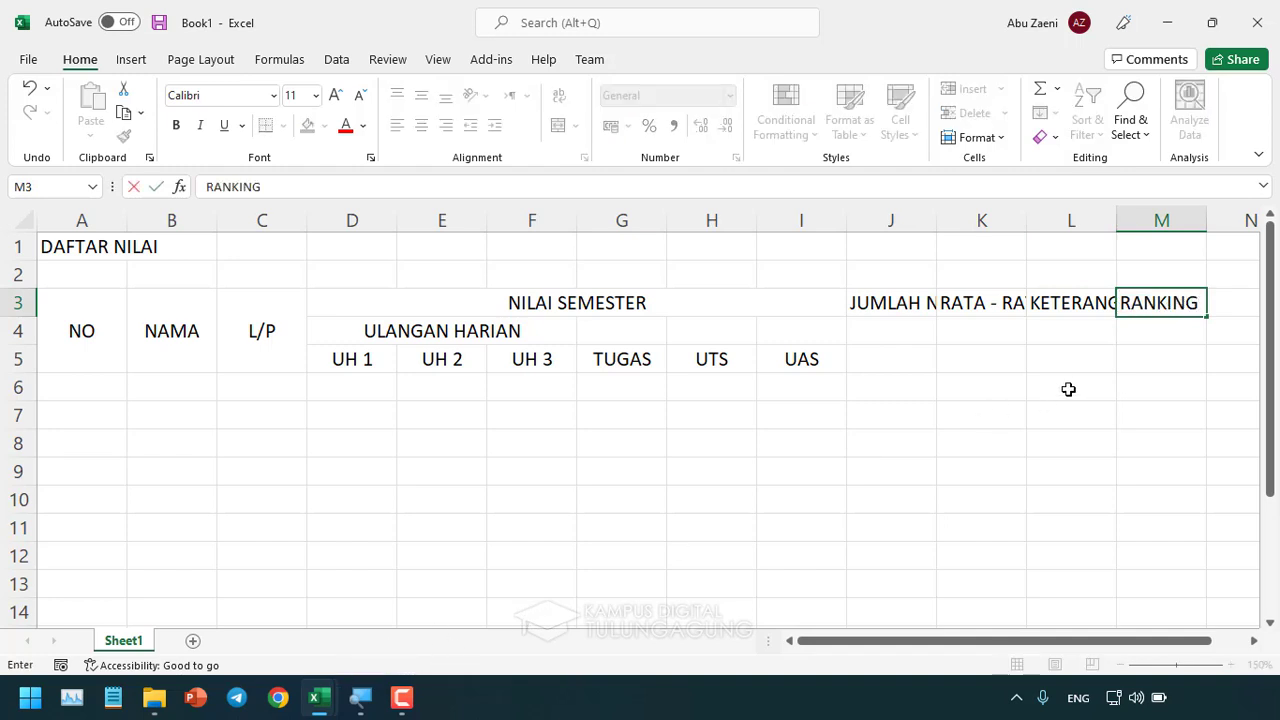
left_click(1068, 389)
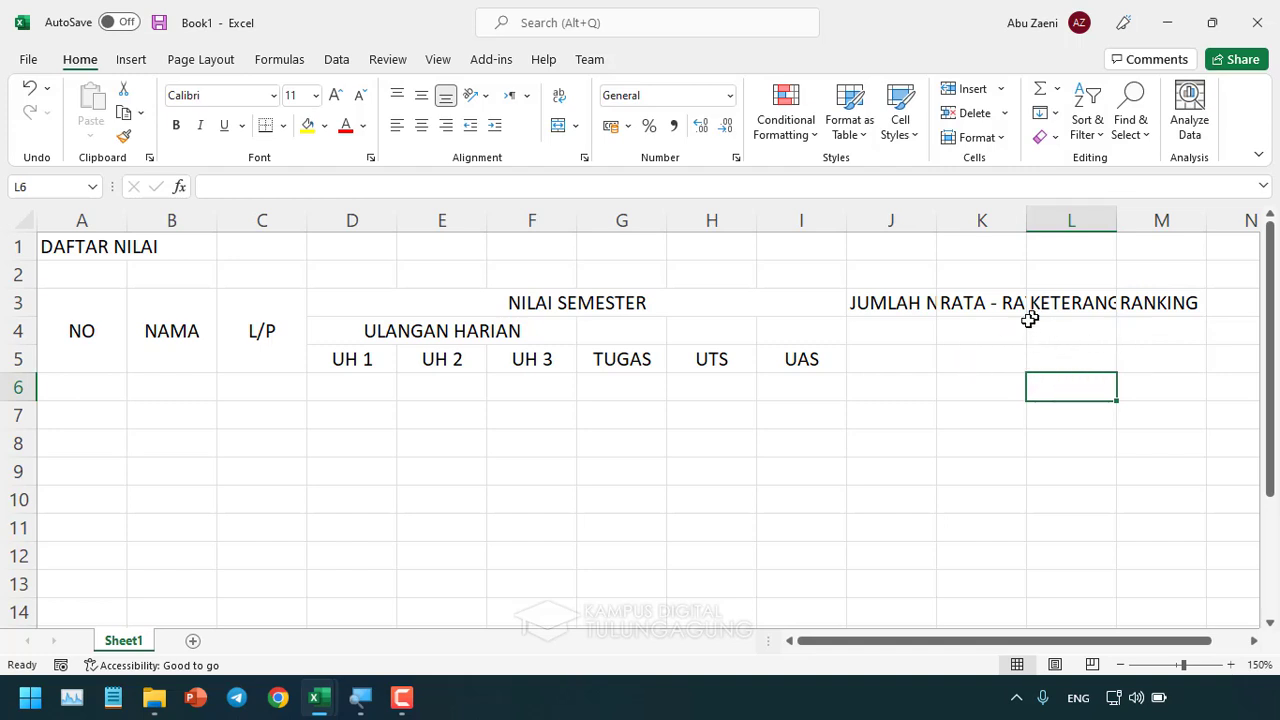
left_click(992, 306)
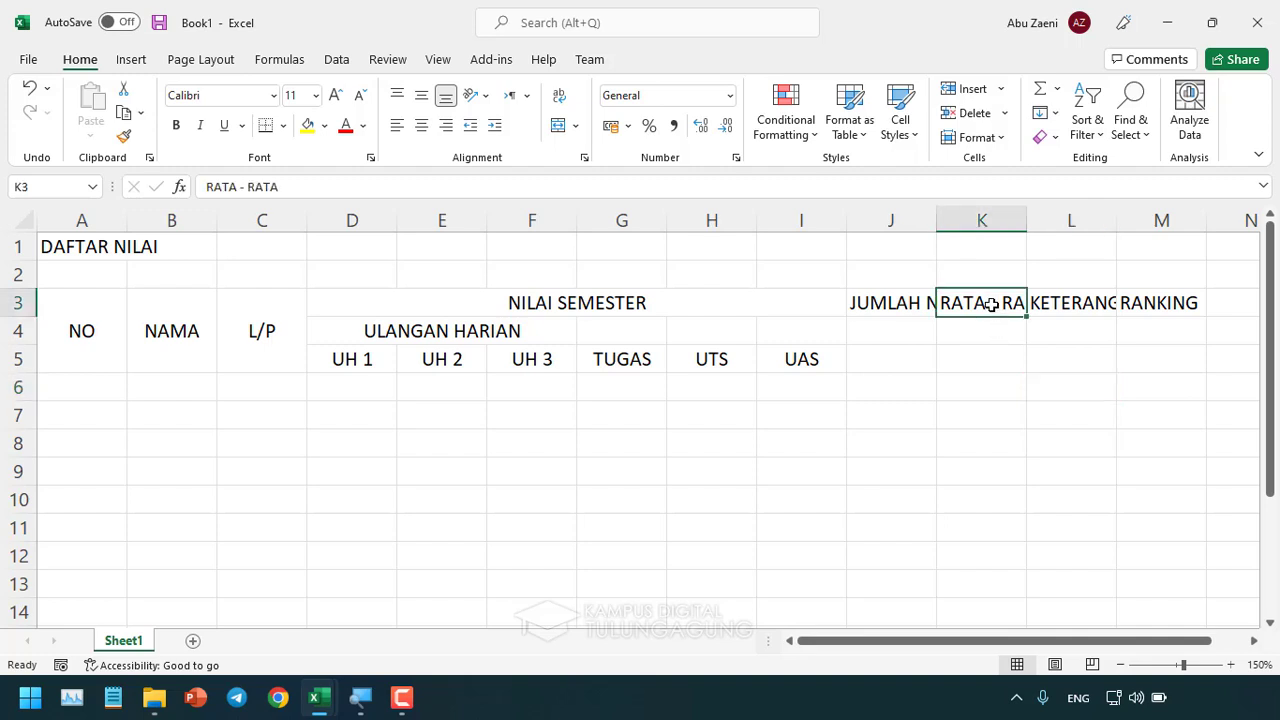
left_click(1150, 310)
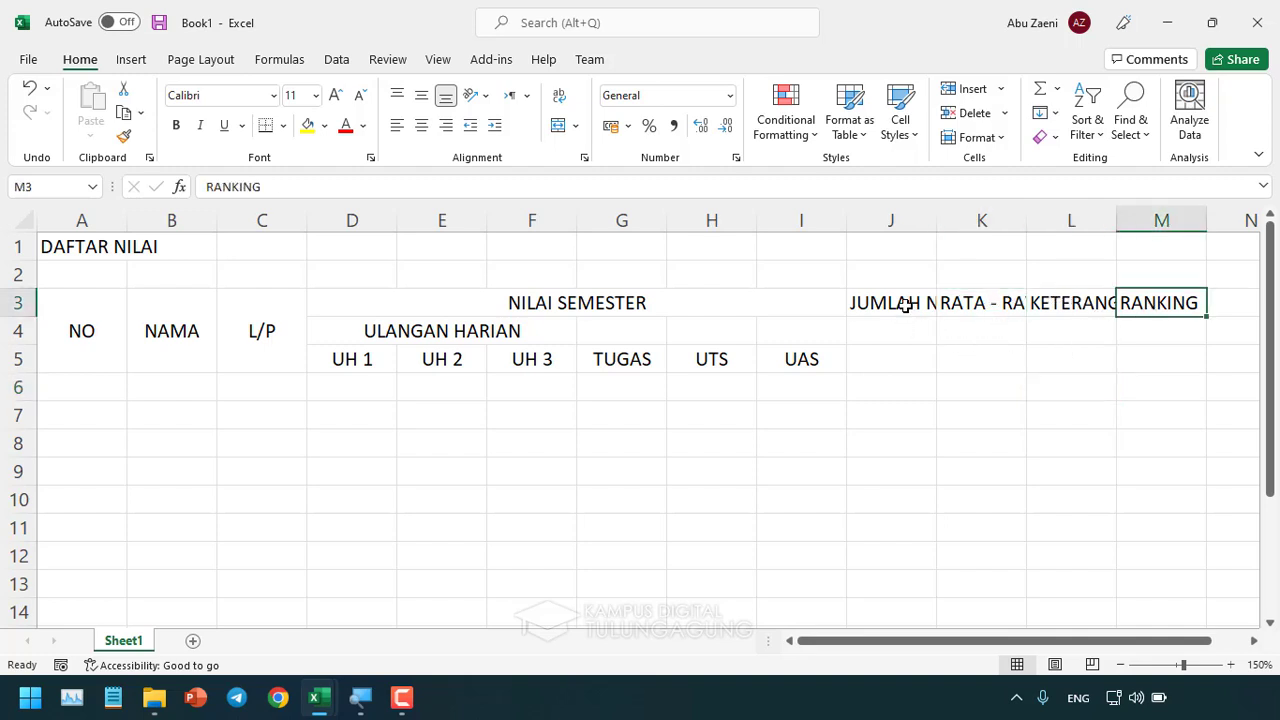
Merge J3:J5, centre JUMLAH NILAI vertically and wrap it onto two lines.
left_click_drag(905, 306, 906, 363)
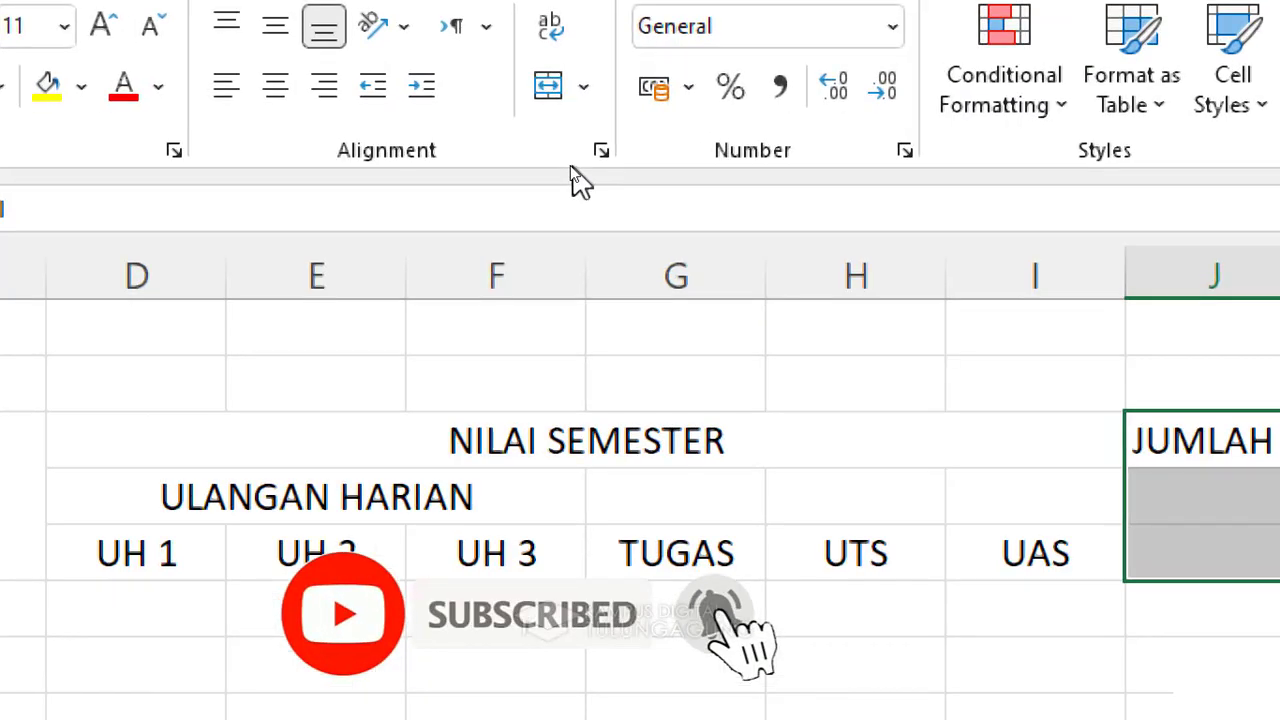
left_click(549, 100)
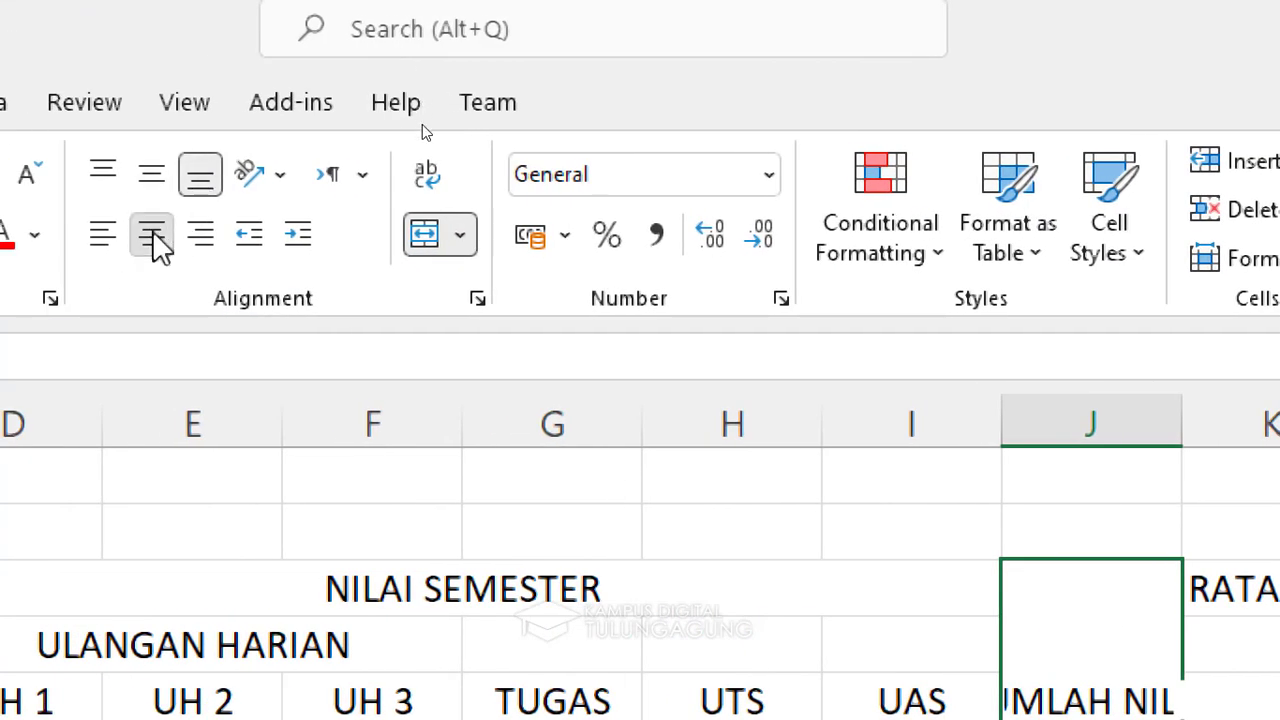
left_click(152, 185)
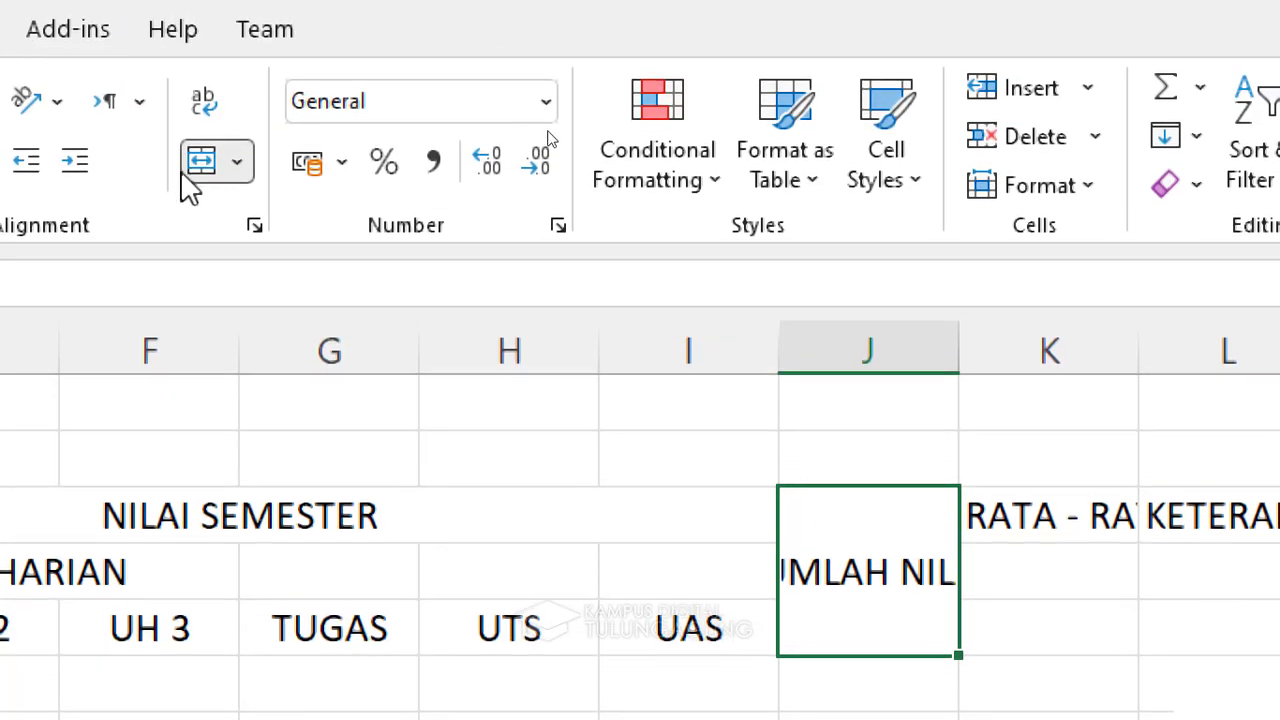
left_click(205, 105)
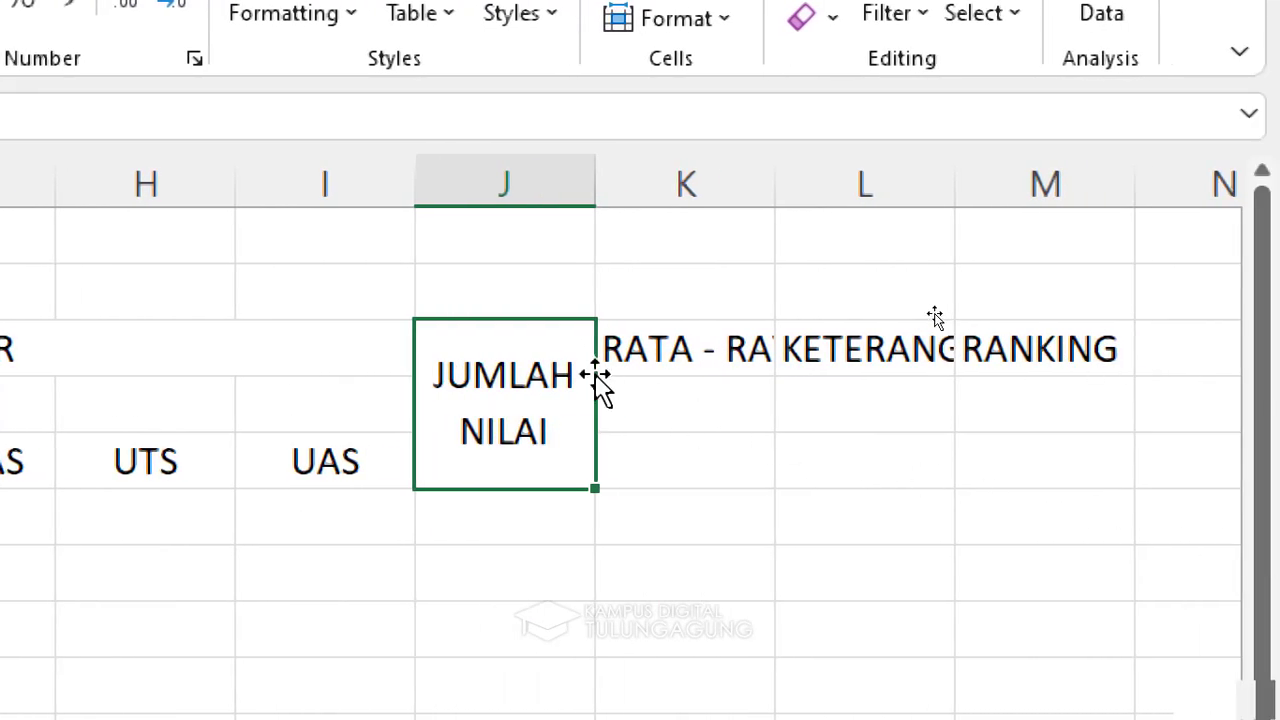
Wrap the RATA - RATA heading in K3 onto two lines.
left_click(755, 348)
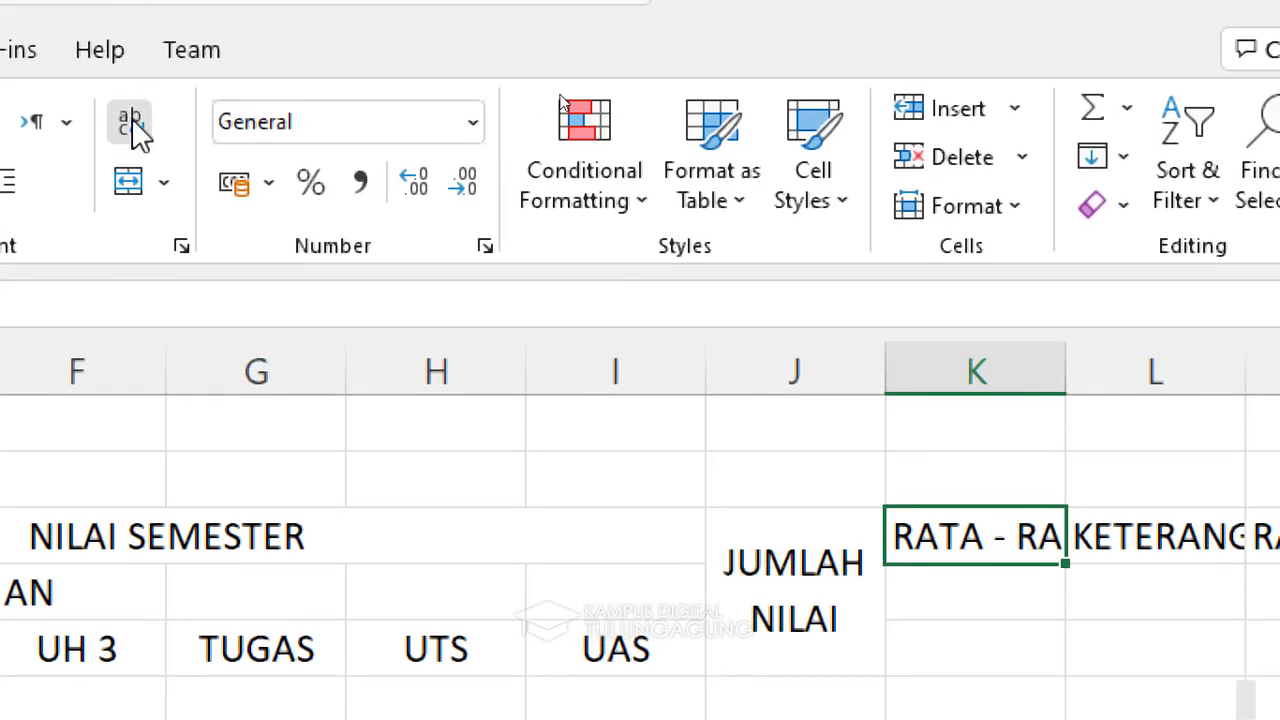
left_click(113, 32)
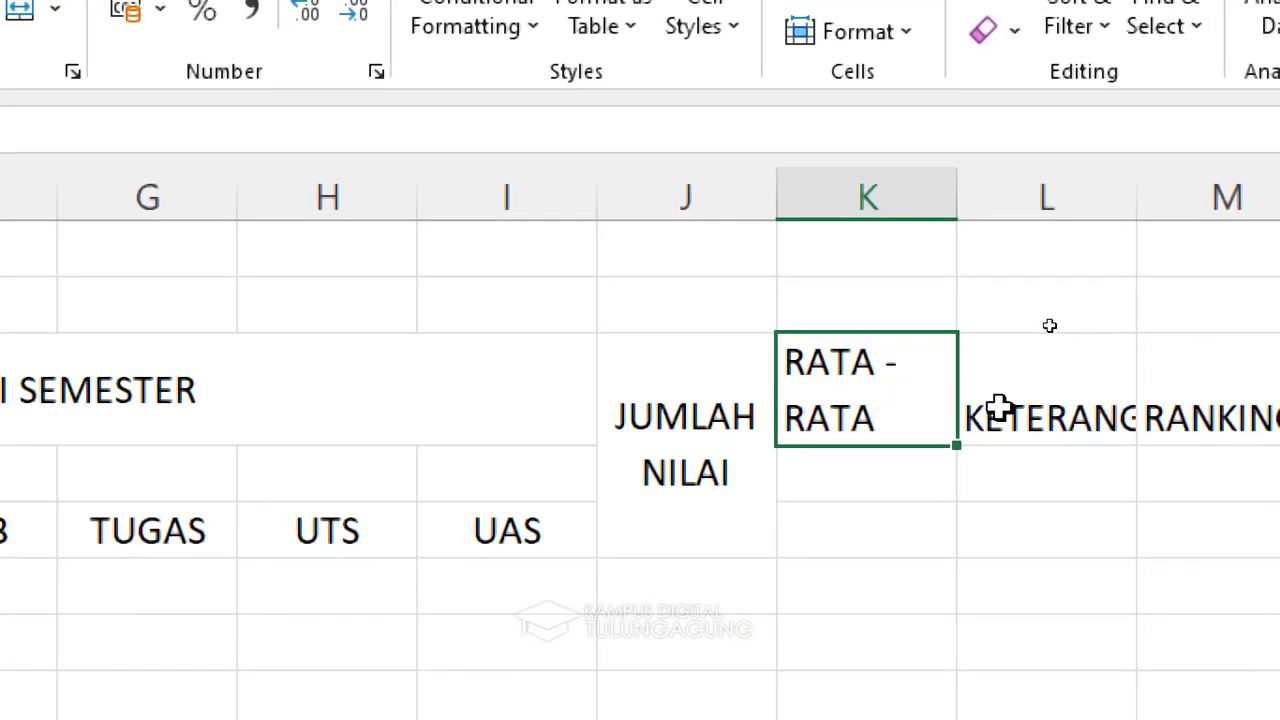
left_click(662, 443)
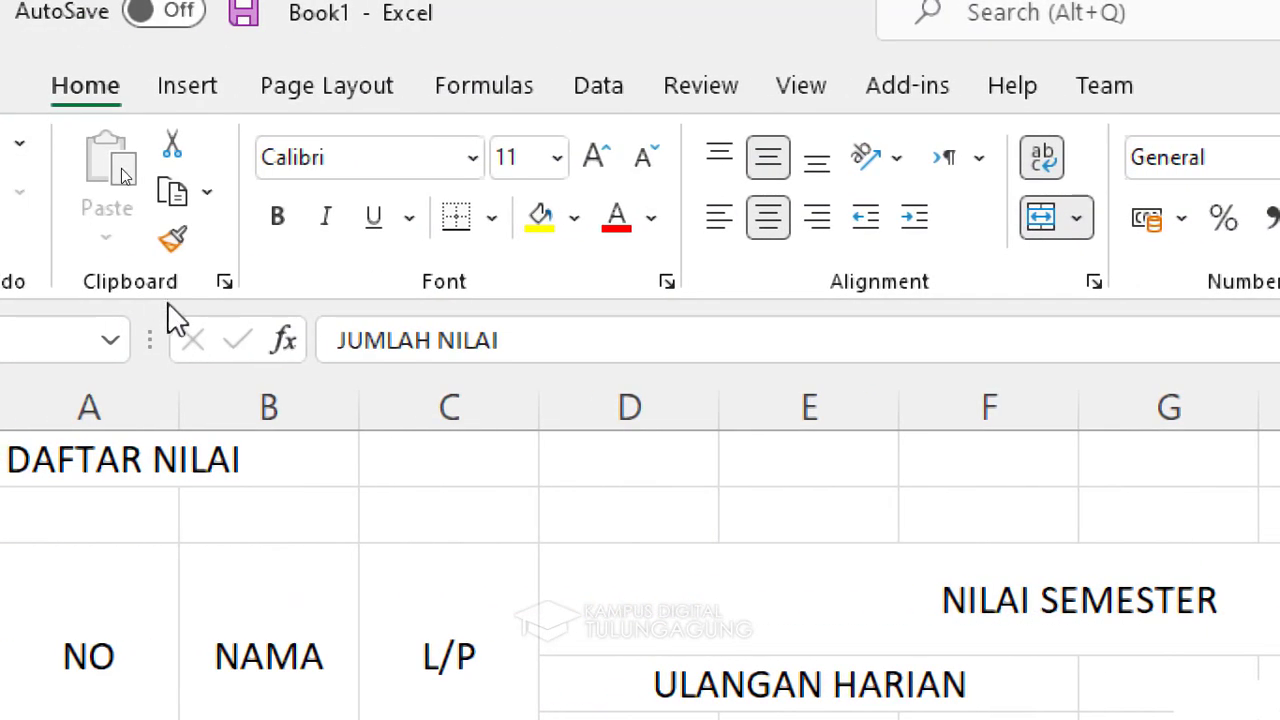
Format-paint J3's merged, wrapped layout onto K3, then L3, then M3.
left_click(170, 238)
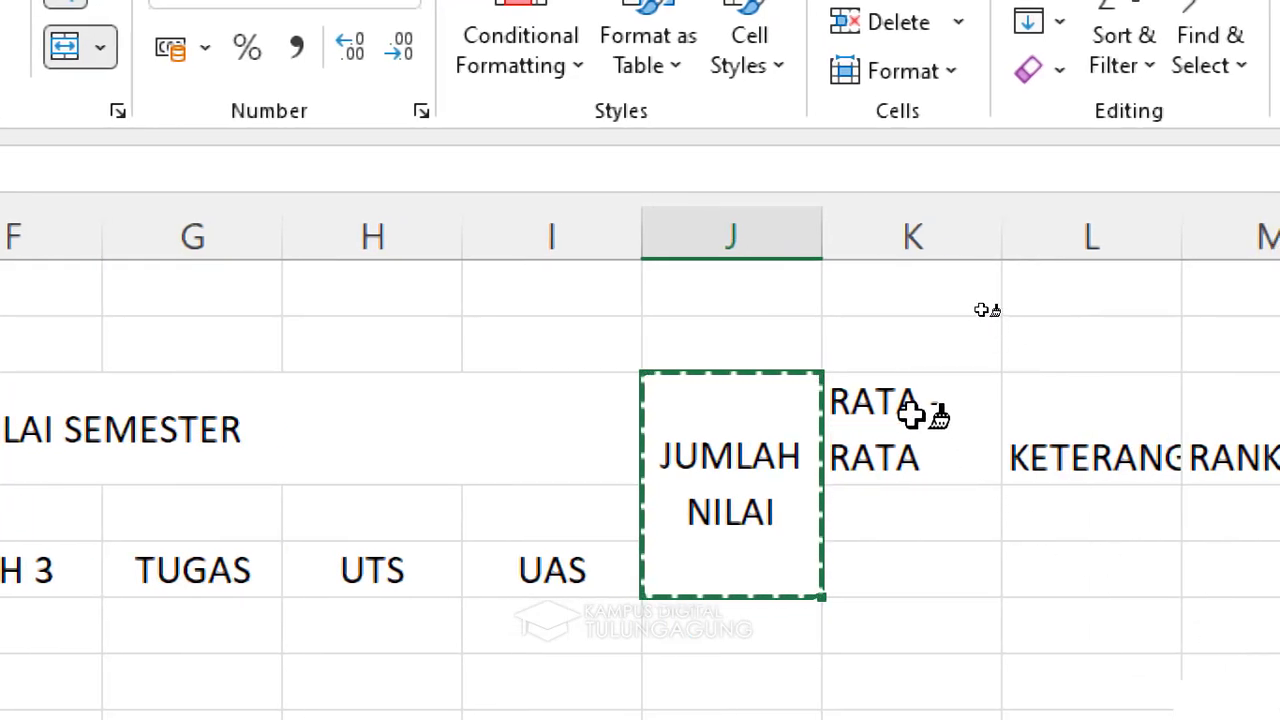
left_click(914, 414)
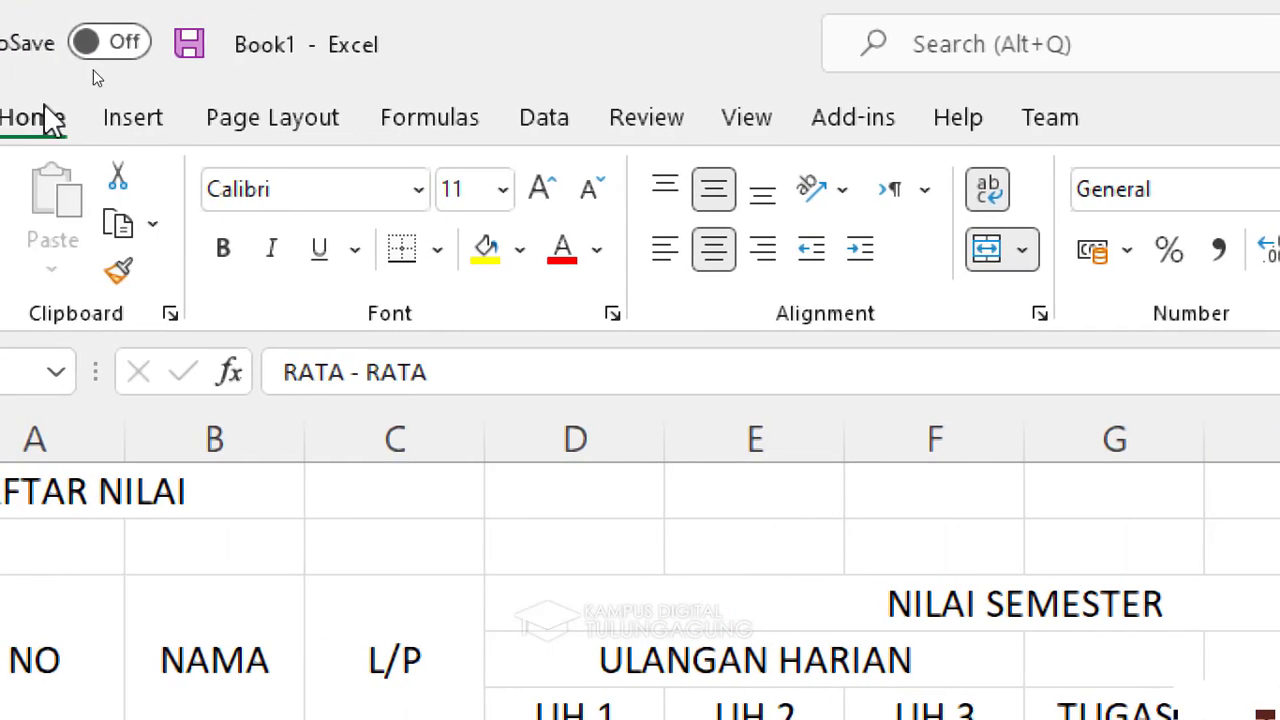
left_click(118, 272)
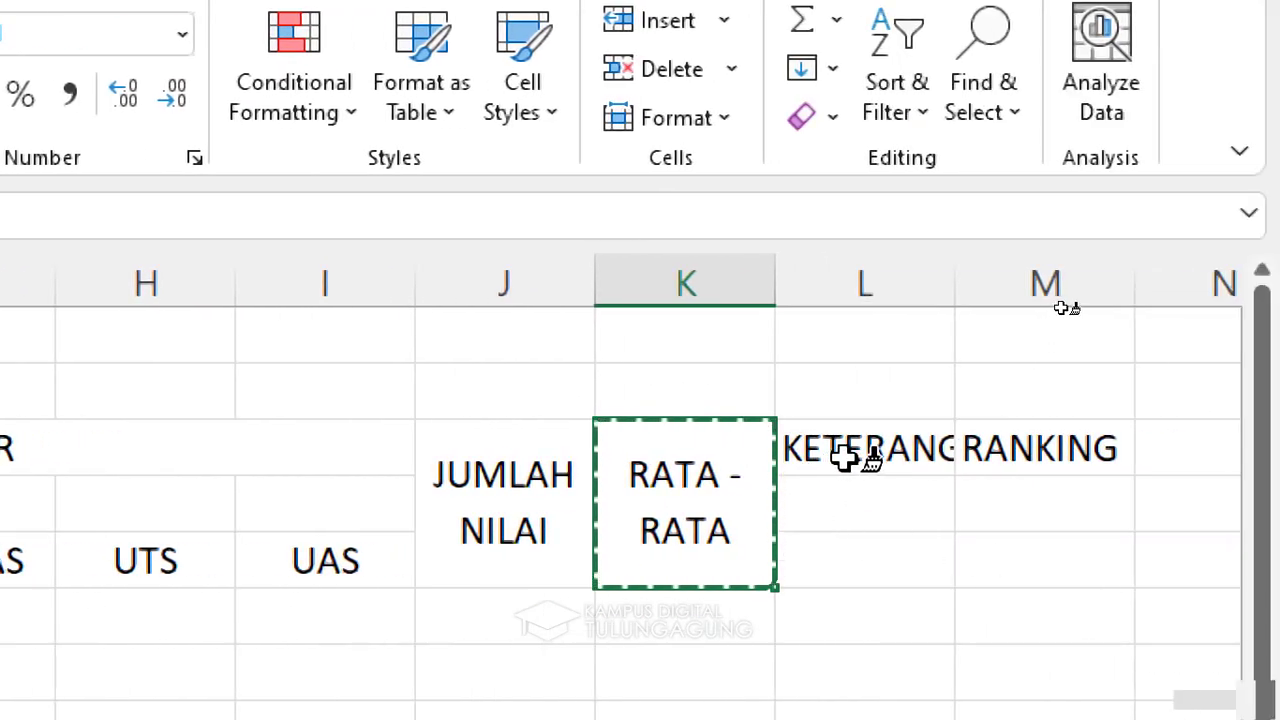
left_click(848, 451)
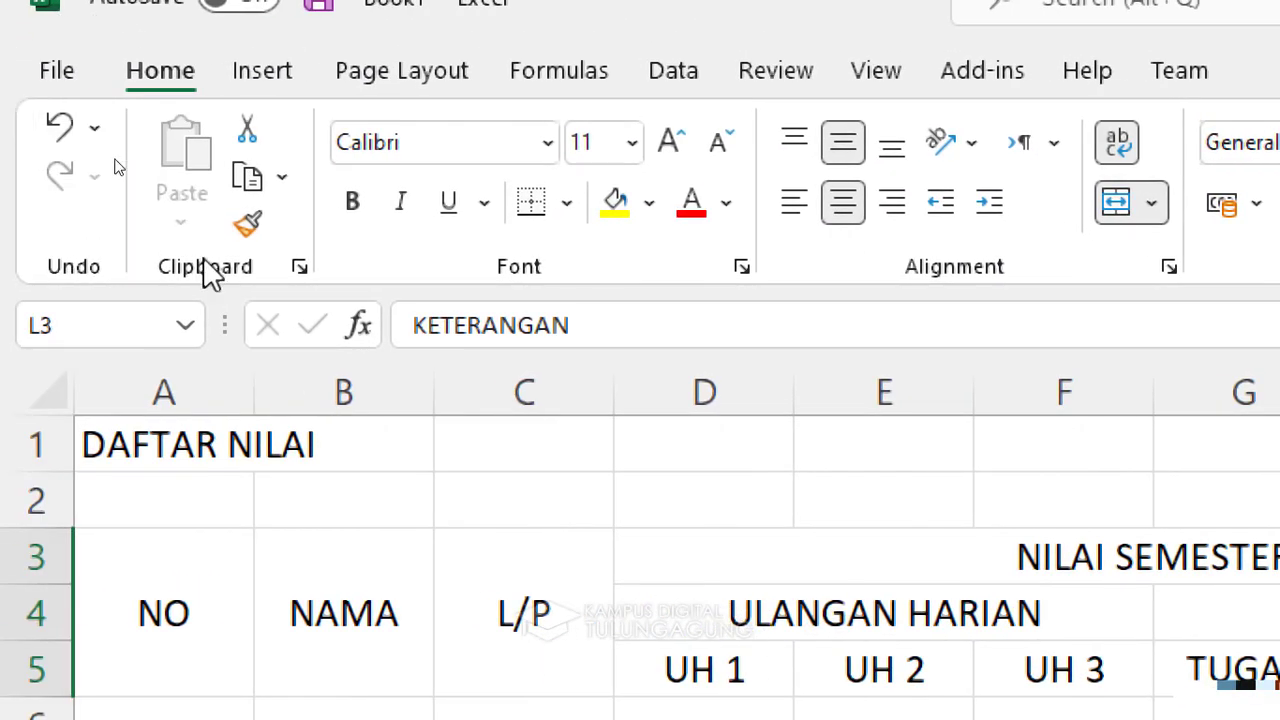
left_click(255, 230)
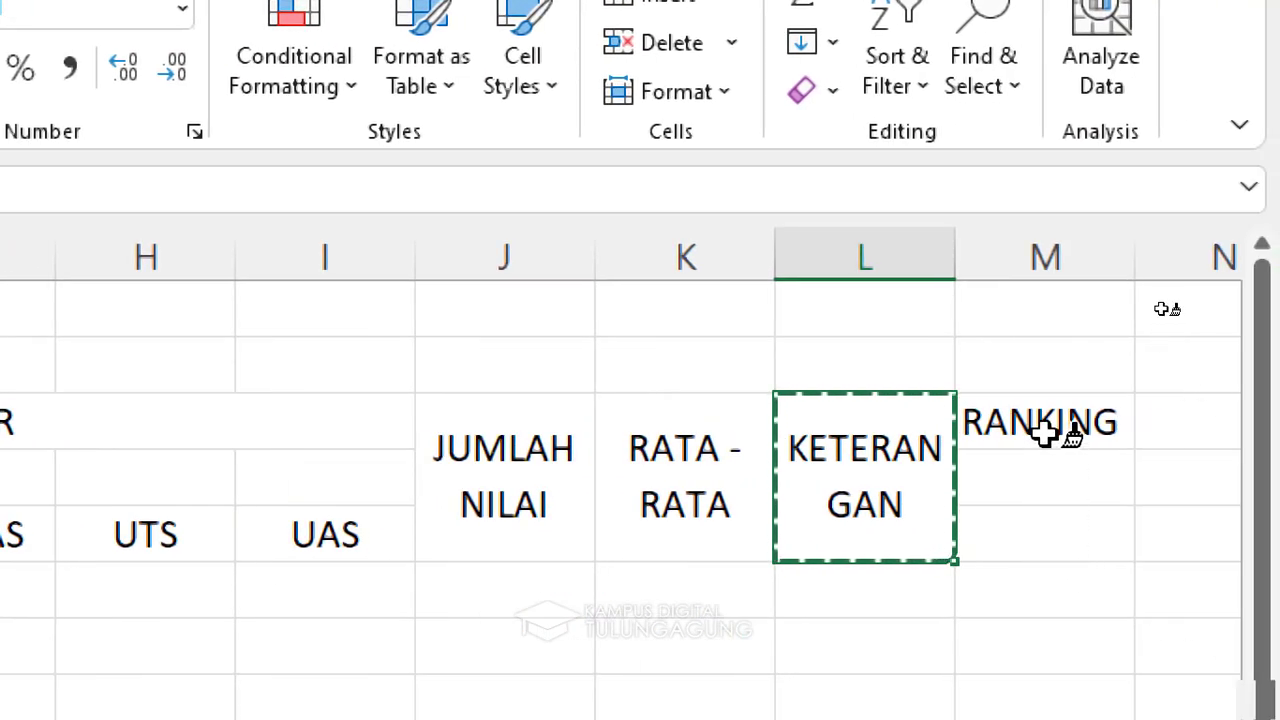
left_click(1050, 434)
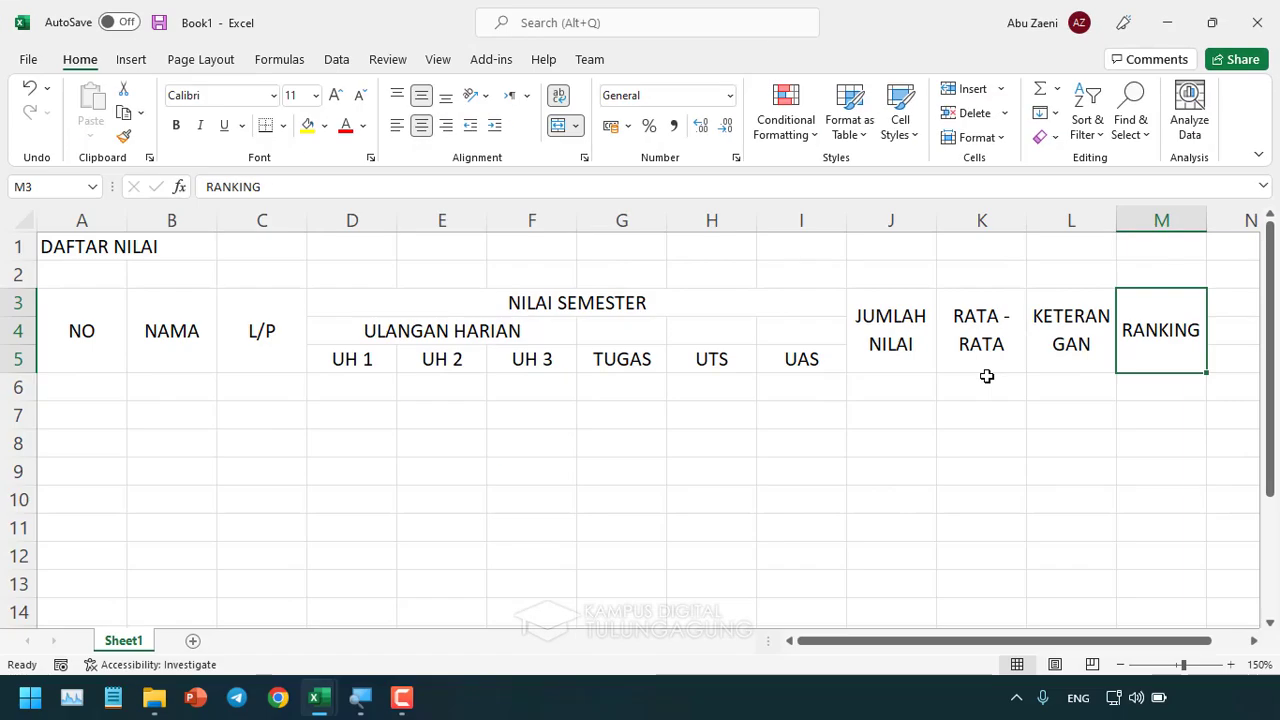
left_click(985, 378)
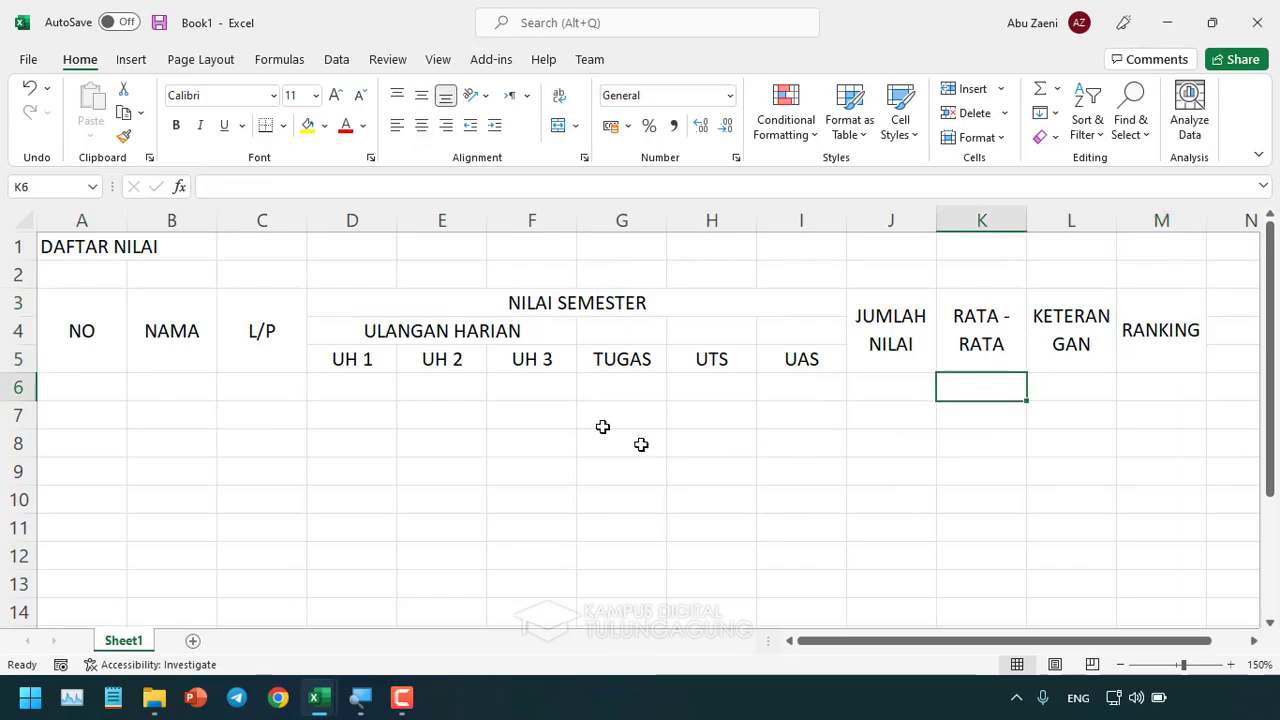
Narrow column A to fit NO and column C to fit L/P, and widen column B for names.
left_click(363, 358)
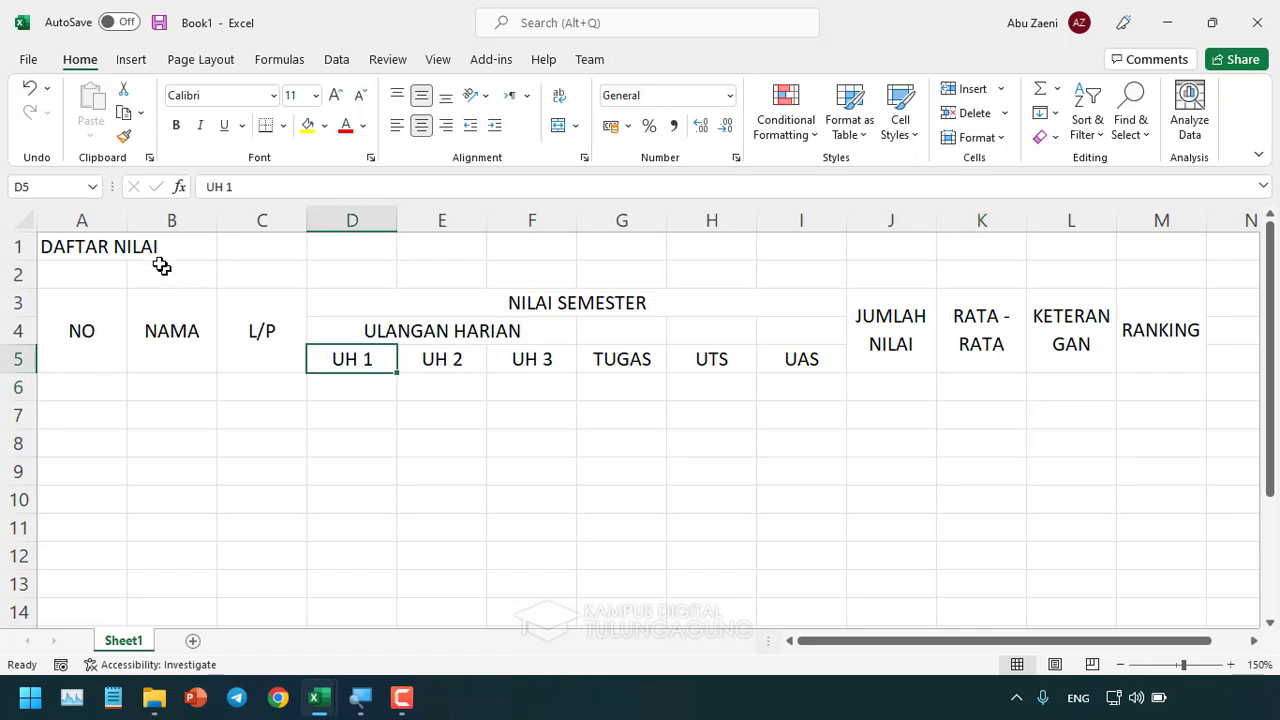
left_click_drag(124, 222, 88, 222)
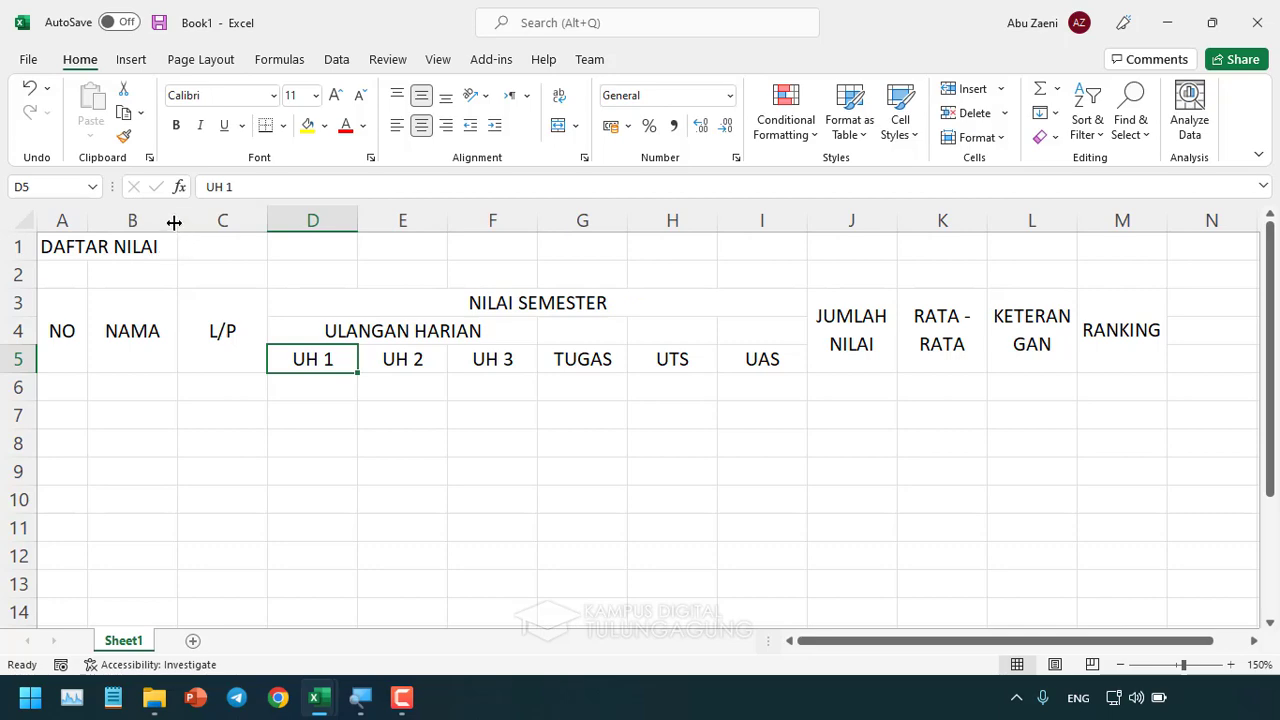
left_click_drag(177, 222, 228, 224)
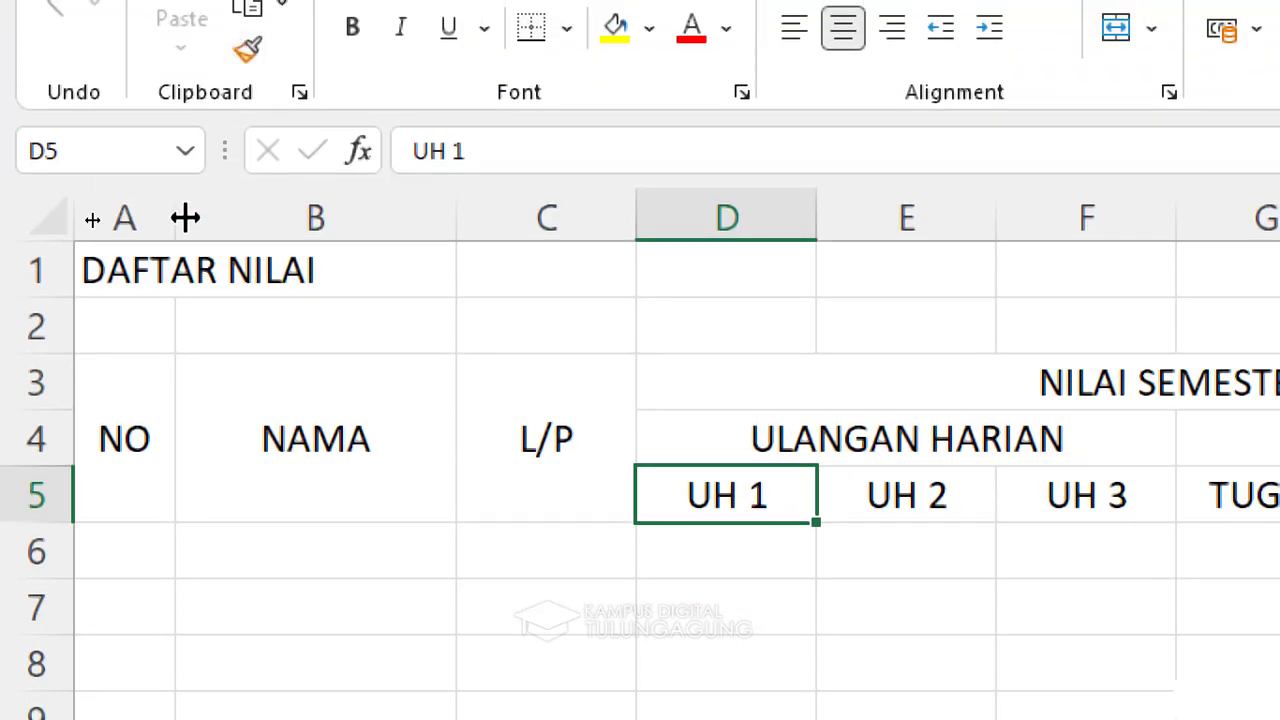
left_click_drag(175, 212, 249, 210)
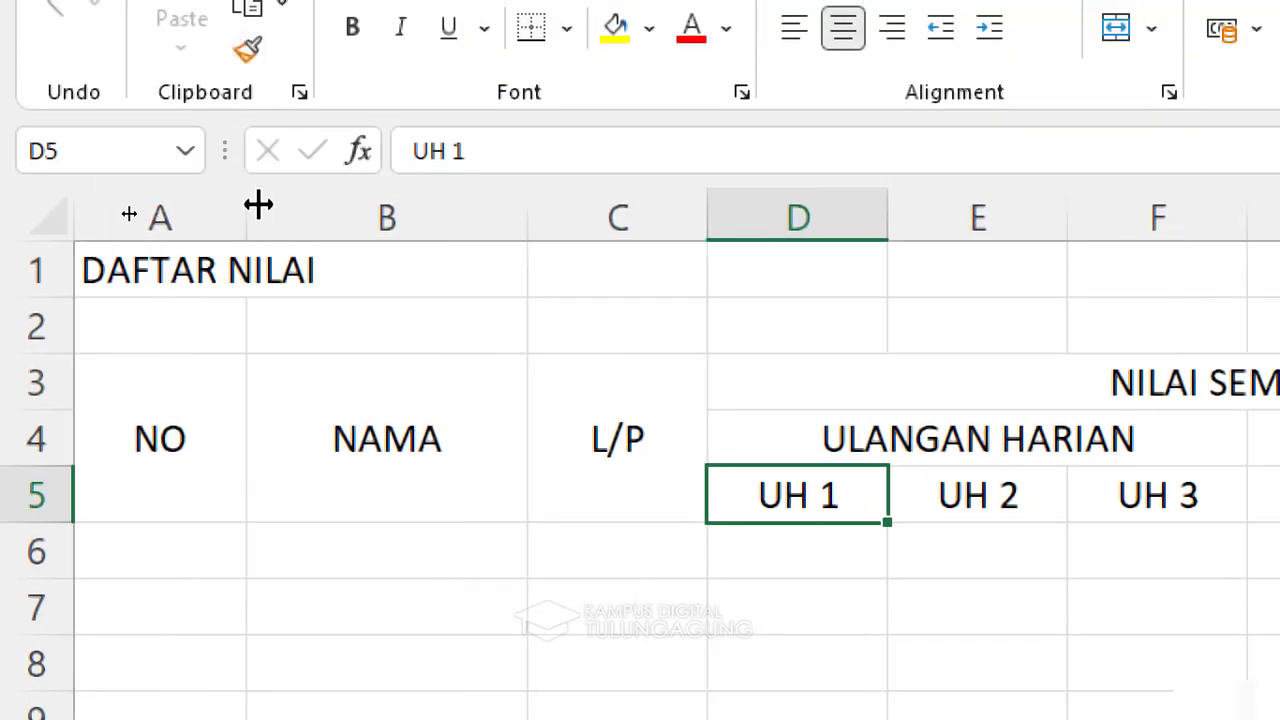
left_click_drag(247, 205, 160, 216)
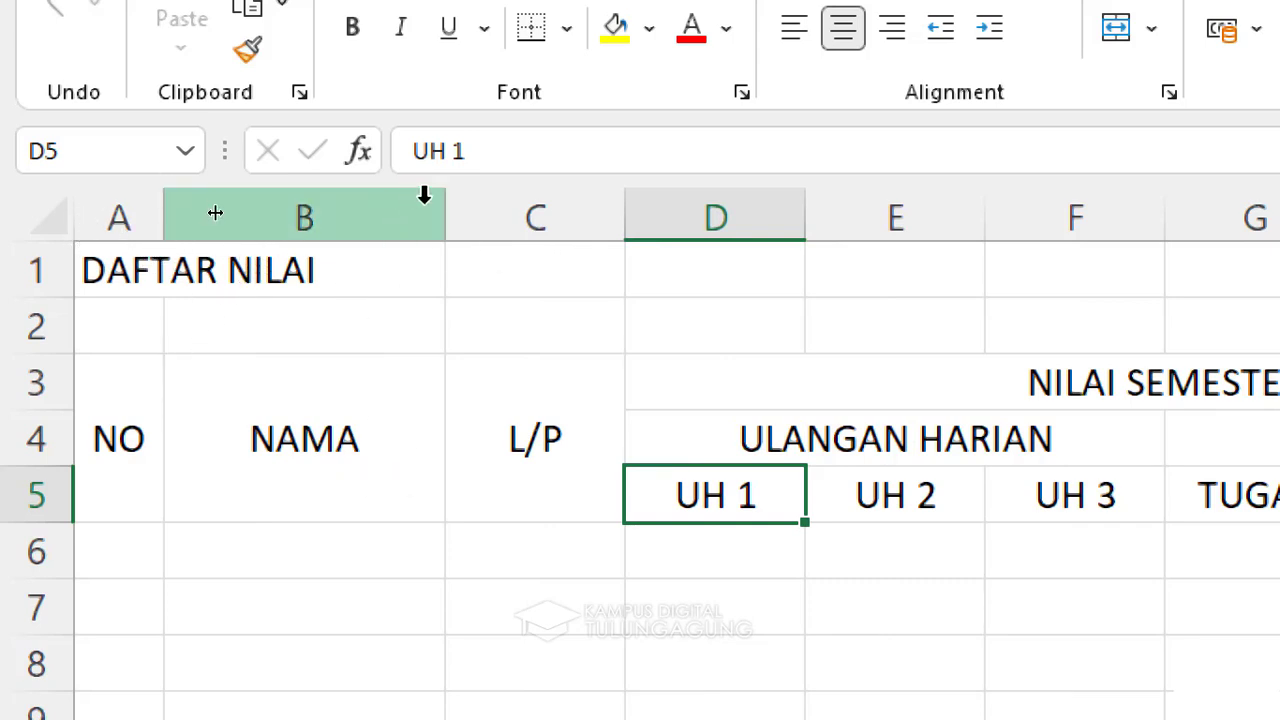
left_click_drag(451, 208, 526, 216)
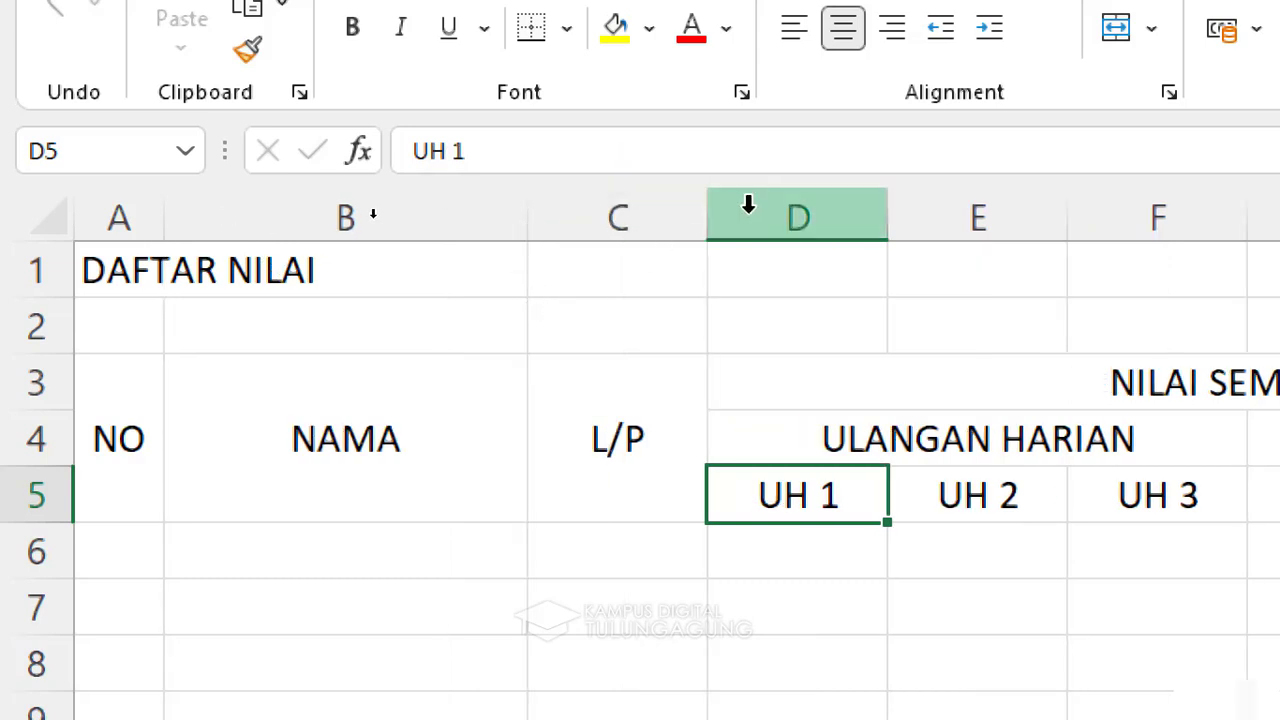
left_click_drag(708, 210, 630, 213)
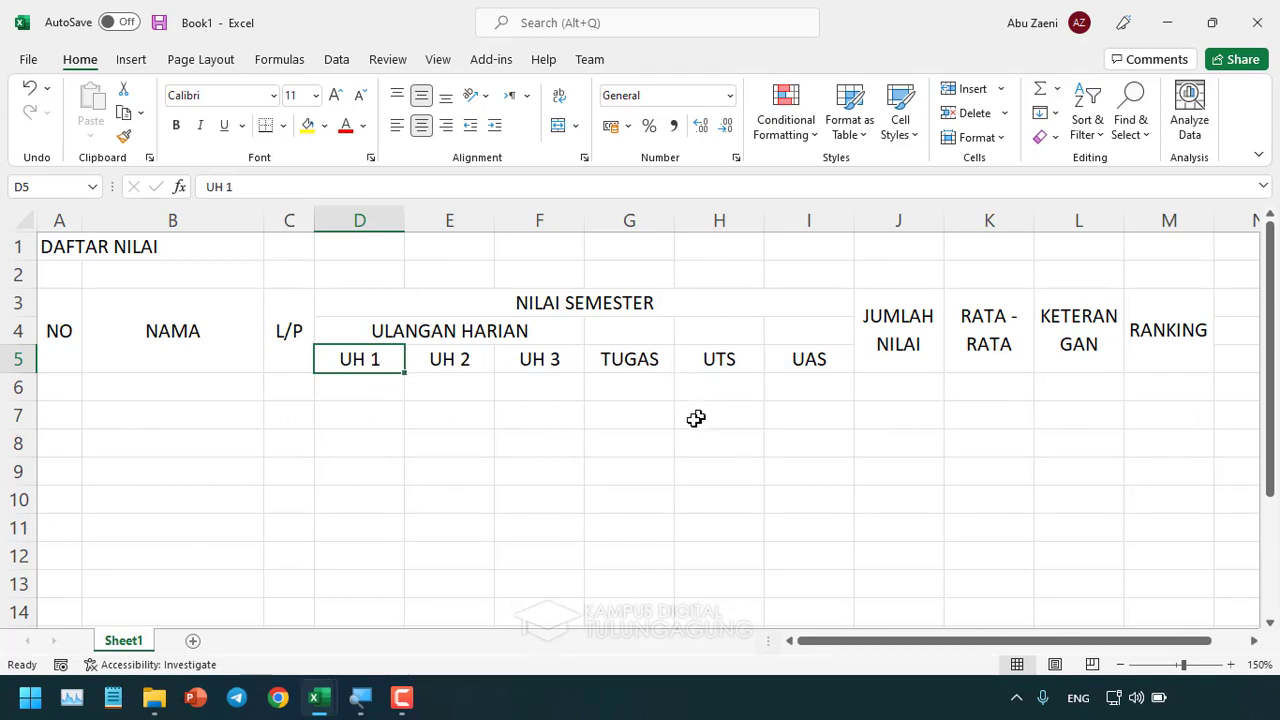
Select score columns D through I and narrow them together.
left_click(419, 427)
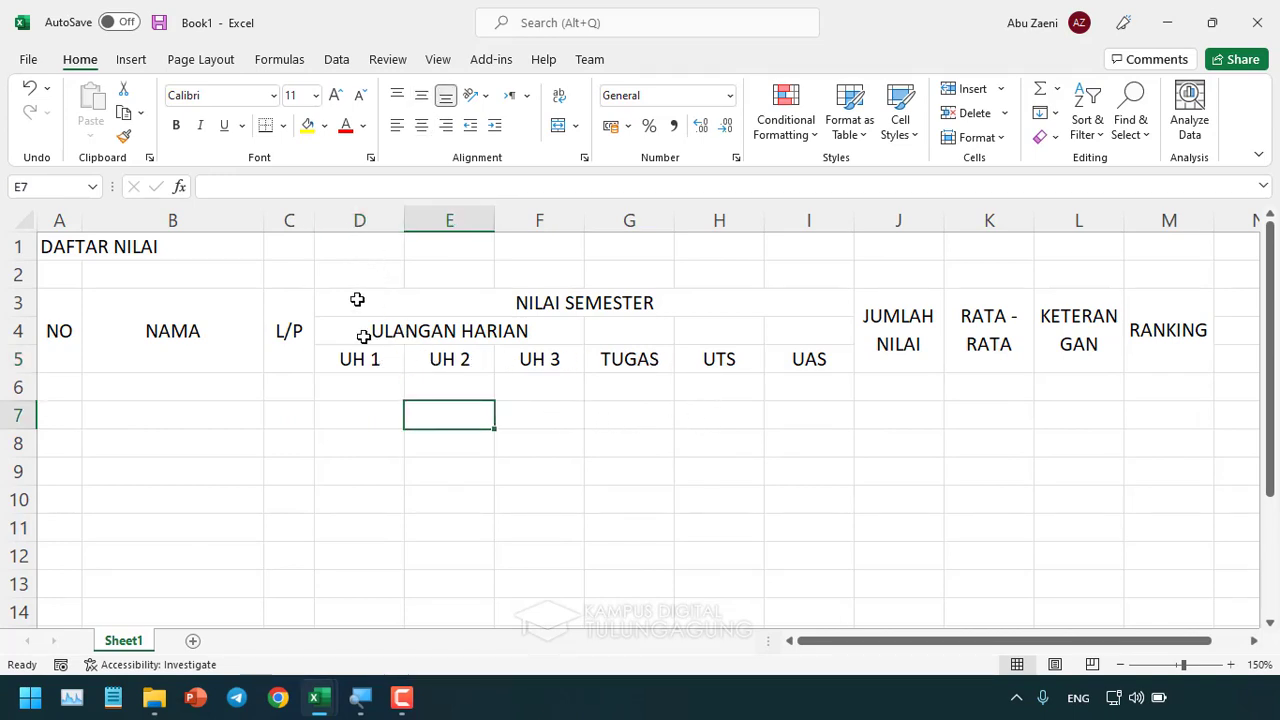
left_click(362, 391)
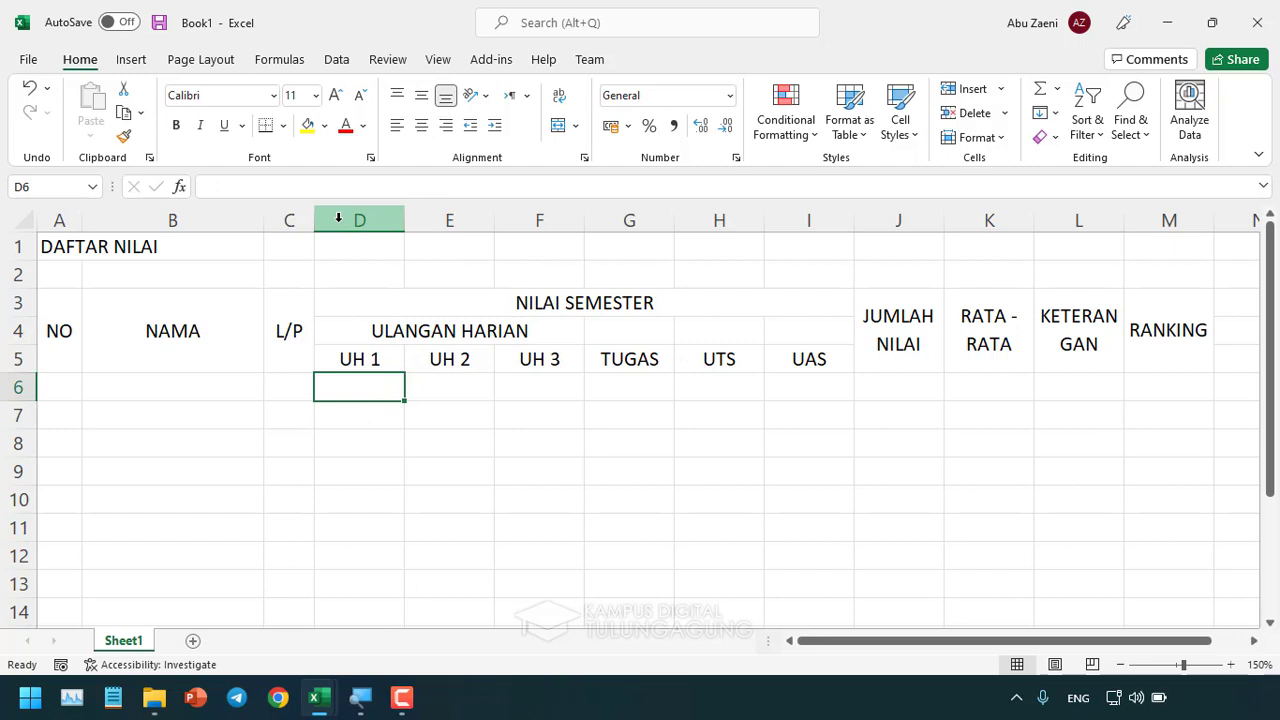
left_click(351, 362)
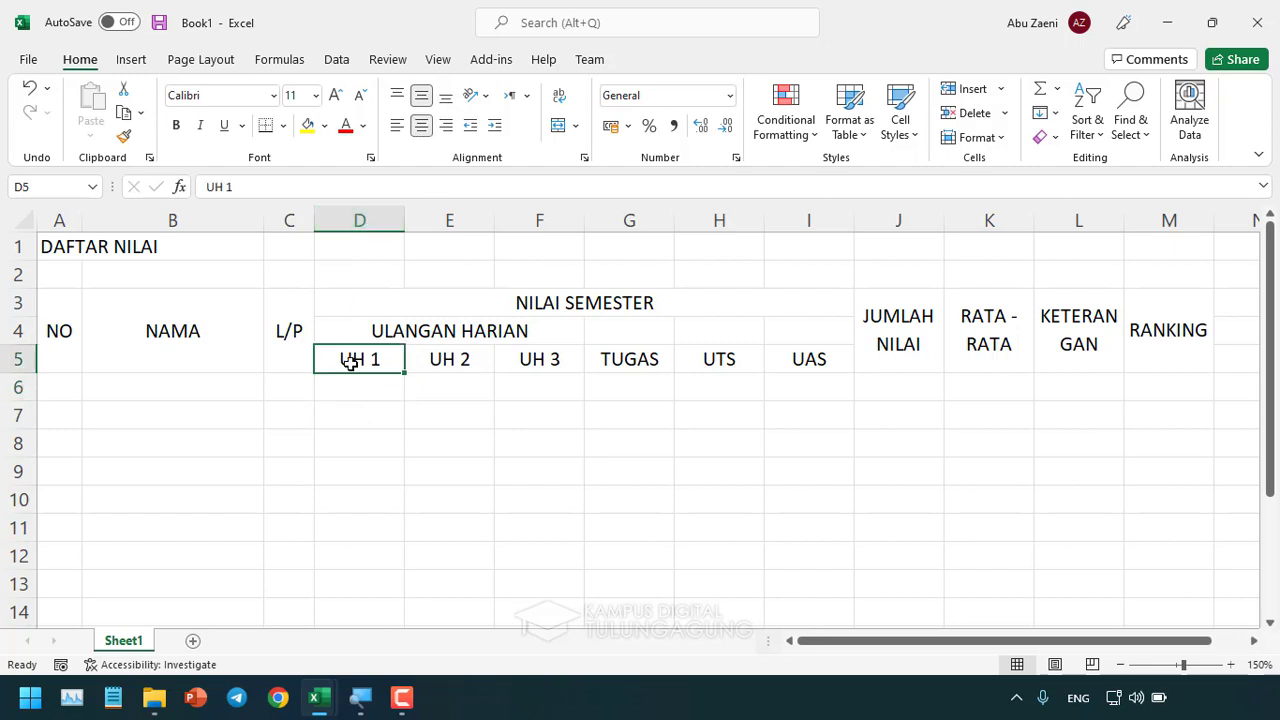
left_click(808, 370)
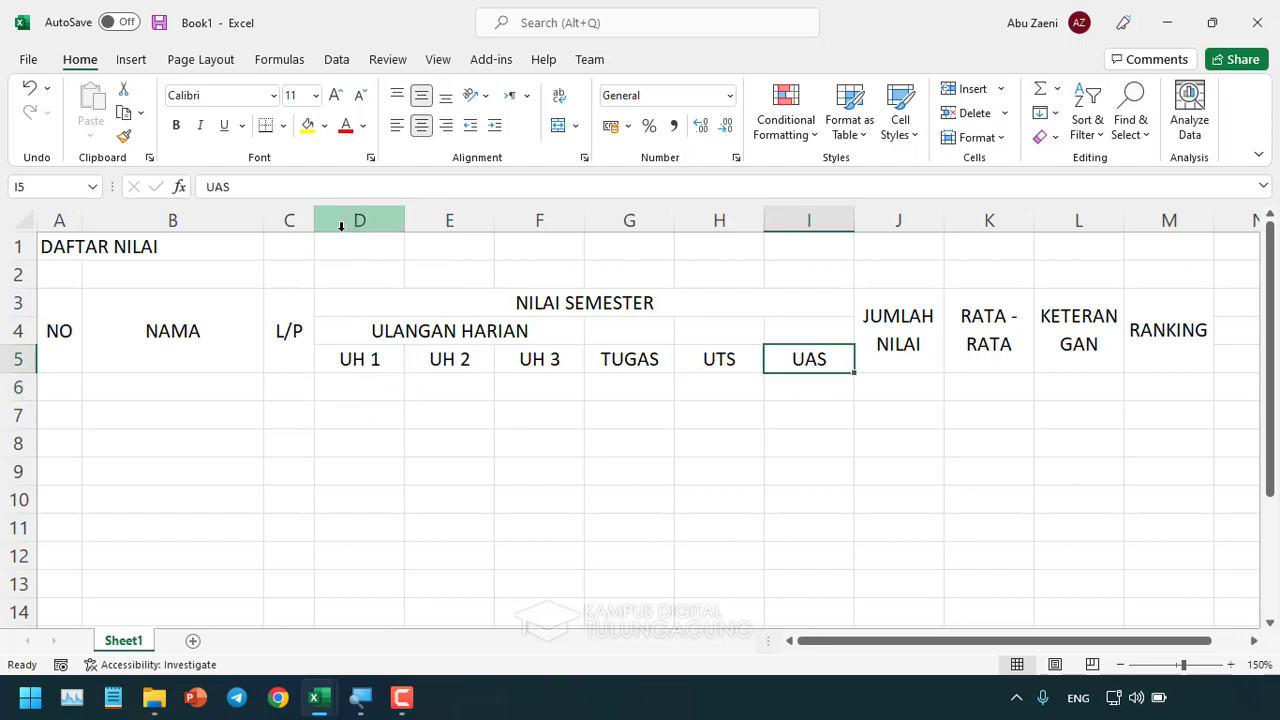
mouse_move(343, 220)
left_mouse_down()
mouse_move(786, 262)
mouse_move(771, 295)
left_mouse_up()
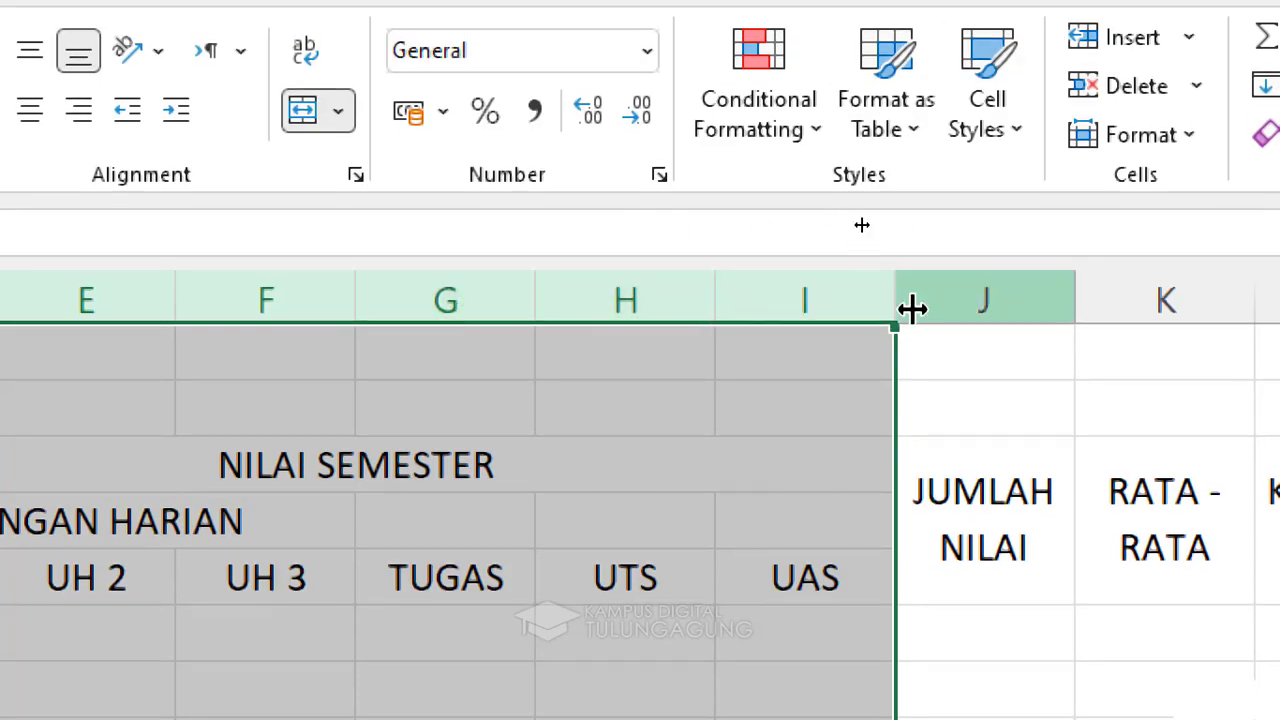
mouse_move(891, 300)
left_mouse_down()
mouse_move(796, 300)
mouse_move(798, 343)
left_mouse_up()
Fine-tune the score columns' width, then widen column G so TUGAS fits.
scroll(43, 278, "left", 5)
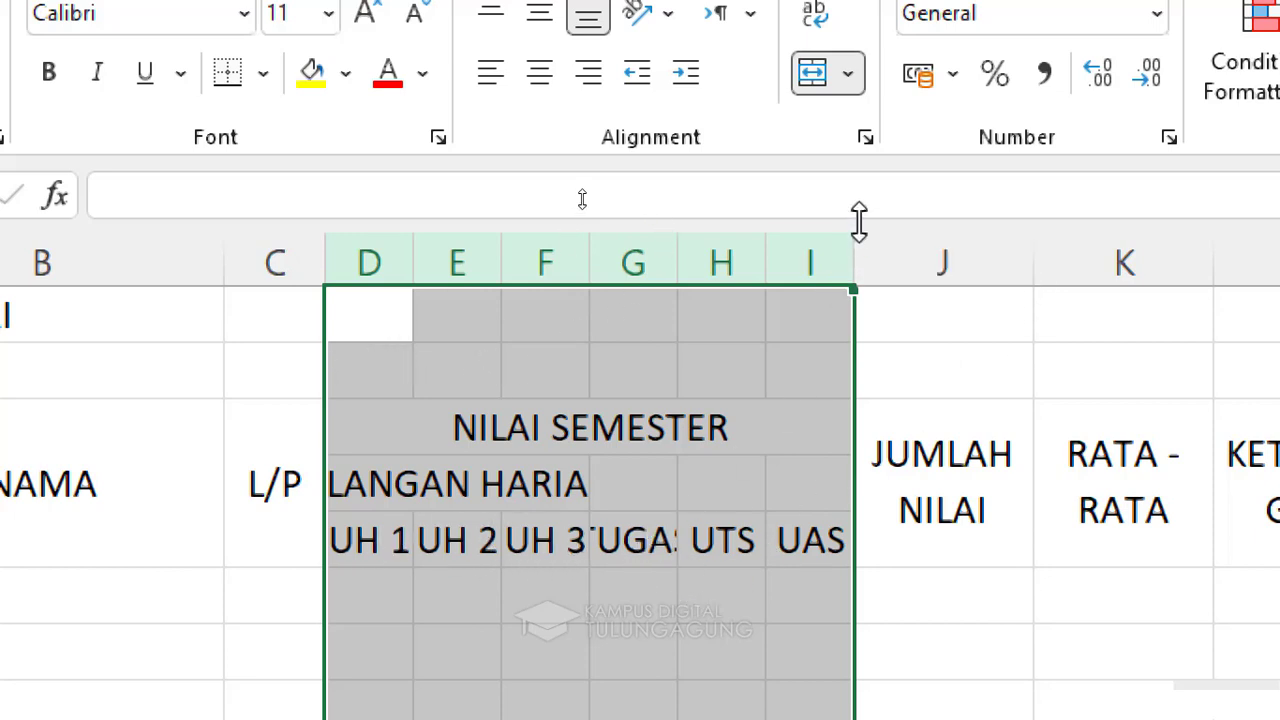
left_click_drag(854, 249, 886, 250)
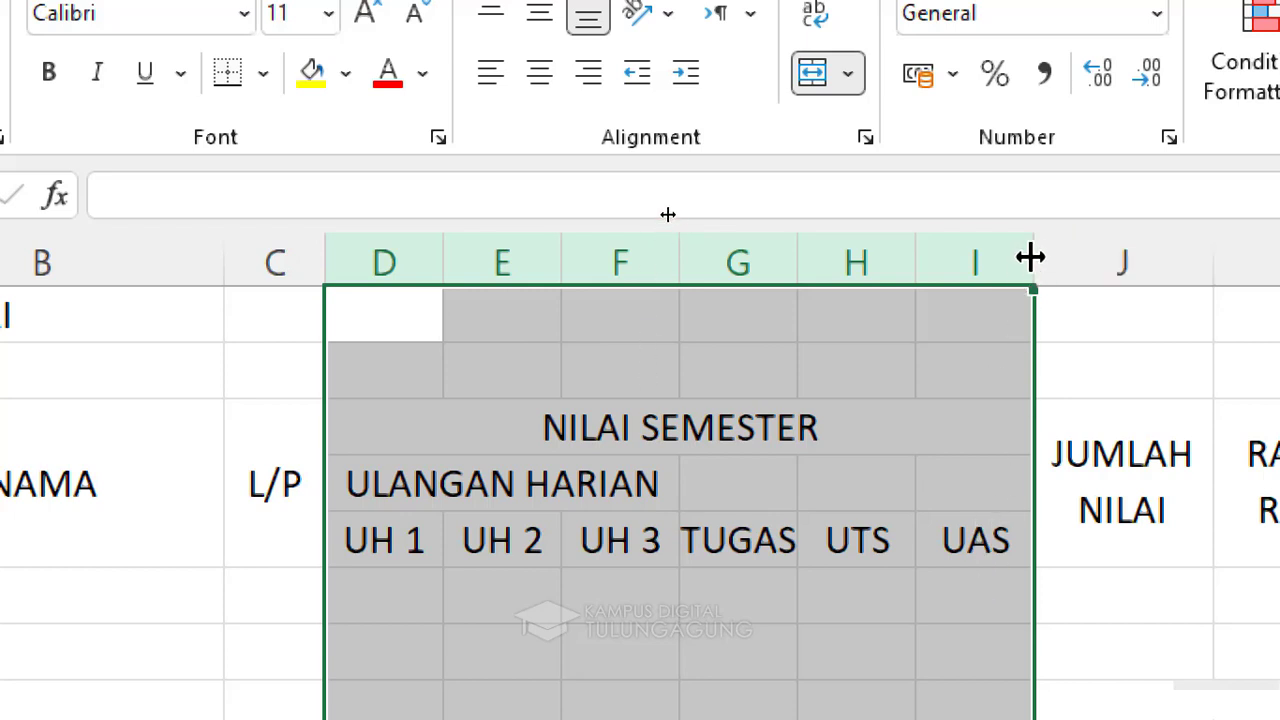
mouse_move(1034, 247)
left_mouse_down()
mouse_move(997, 262)
mouse_move(1019, 261)
mouse_move(993, 254)
left_mouse_up()
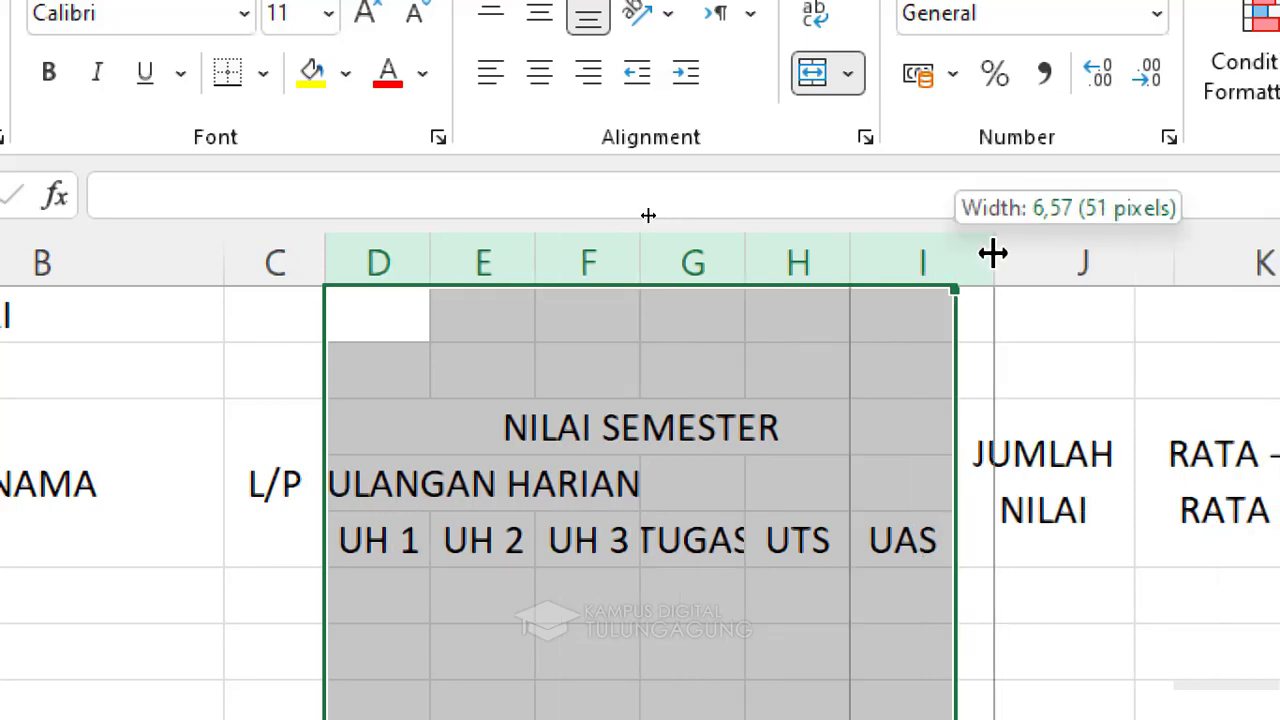
left_click_drag(1169, 254, 1122, 255)
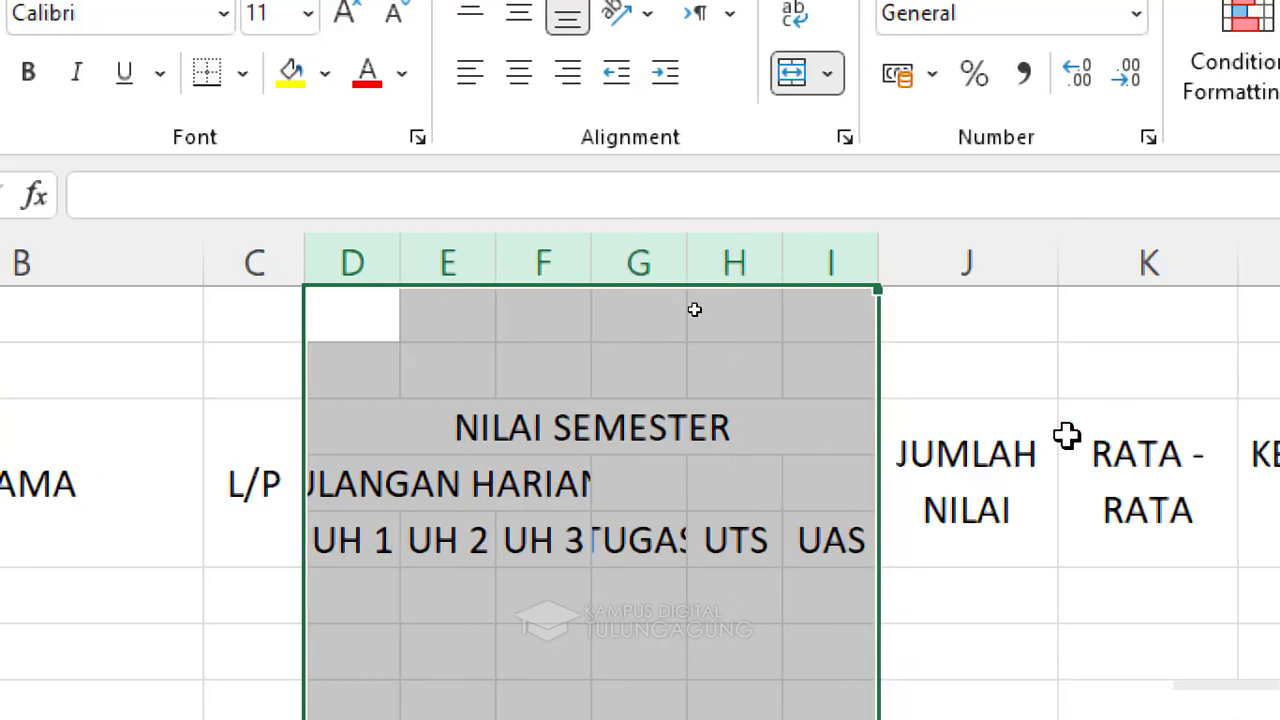
left_click(697, 615)
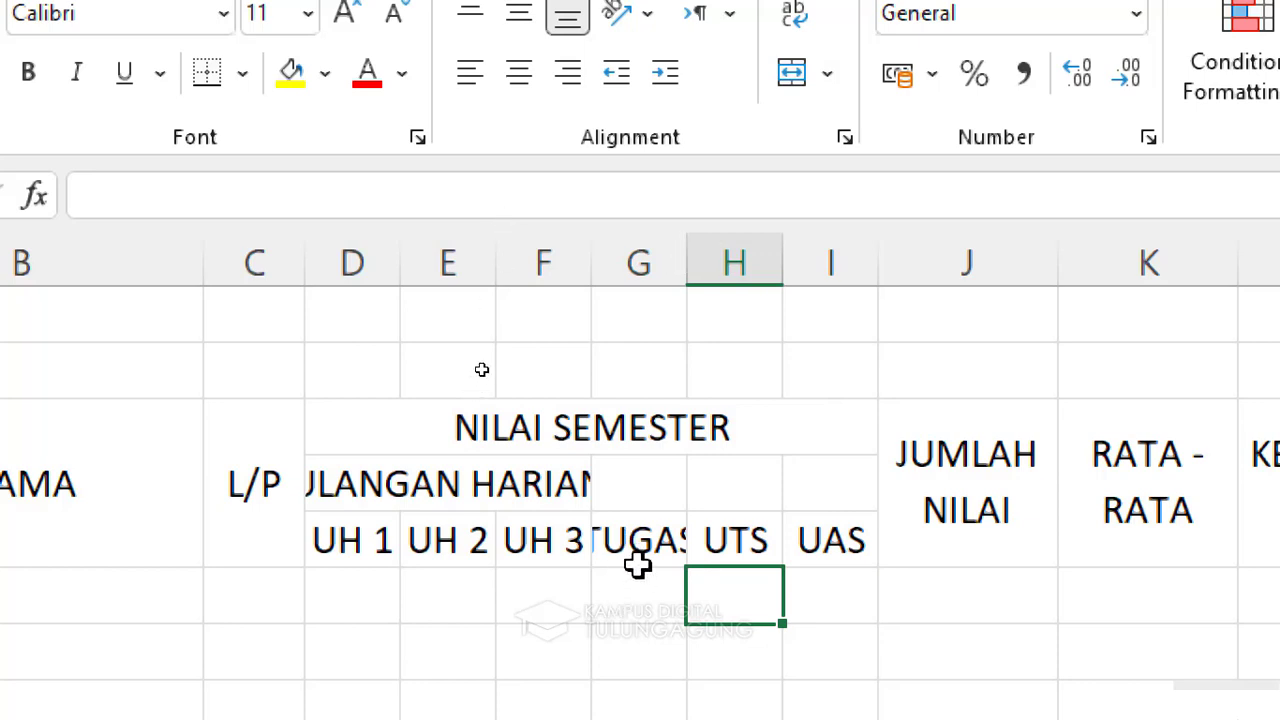
left_click_drag(697, 254, 712, 256)
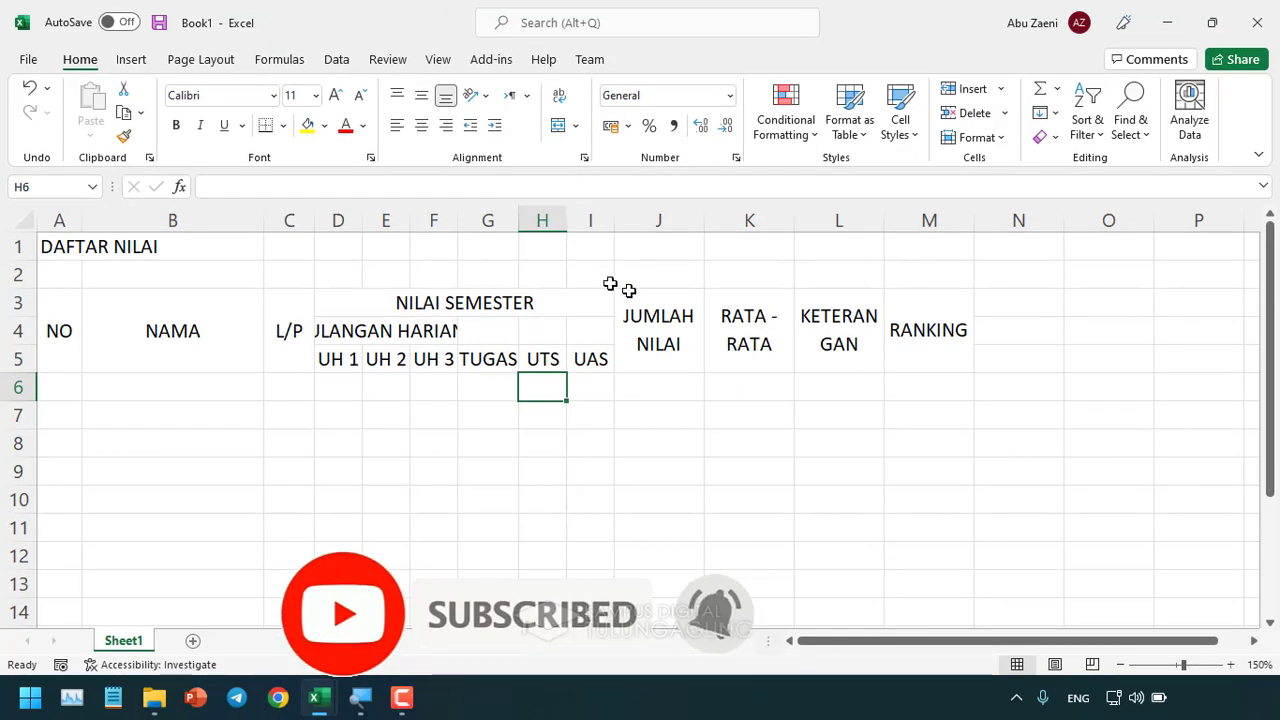
Merge G4:G5, H4:H5 and I4:I5 so TUGAS, UTS and UAS each span two rows.
left_click(716, 369)
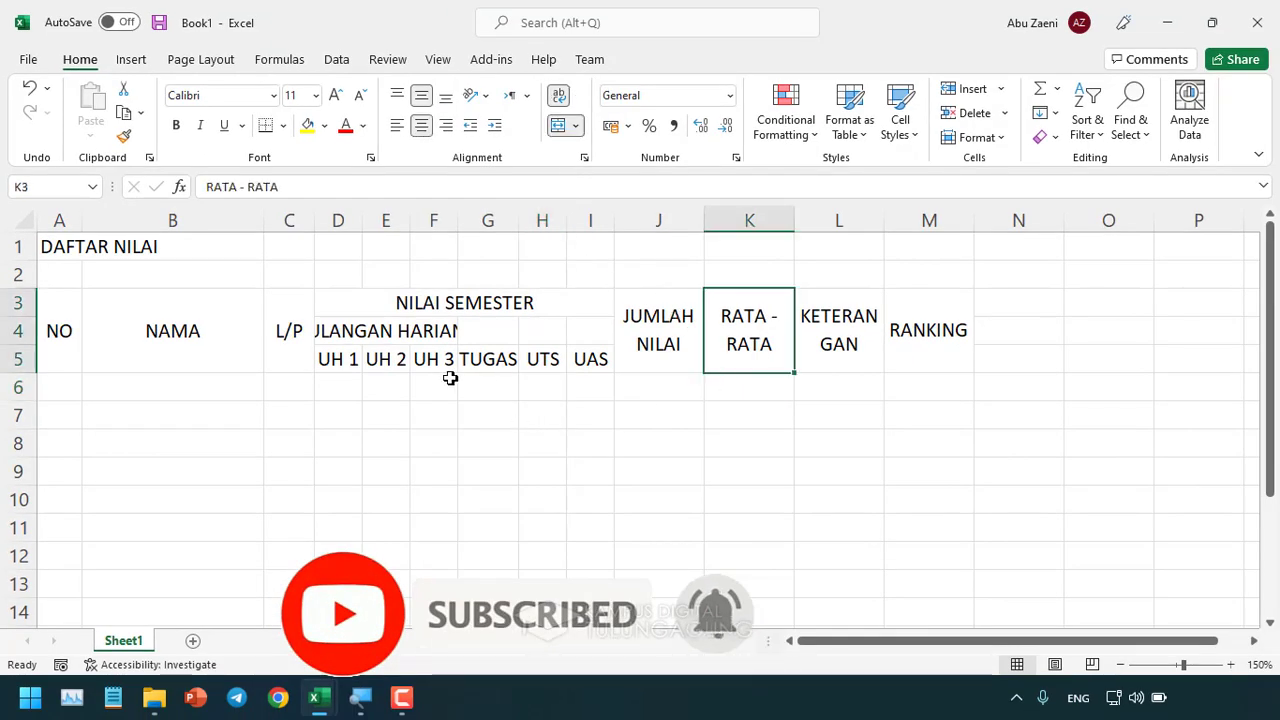
left_click(419, 338)
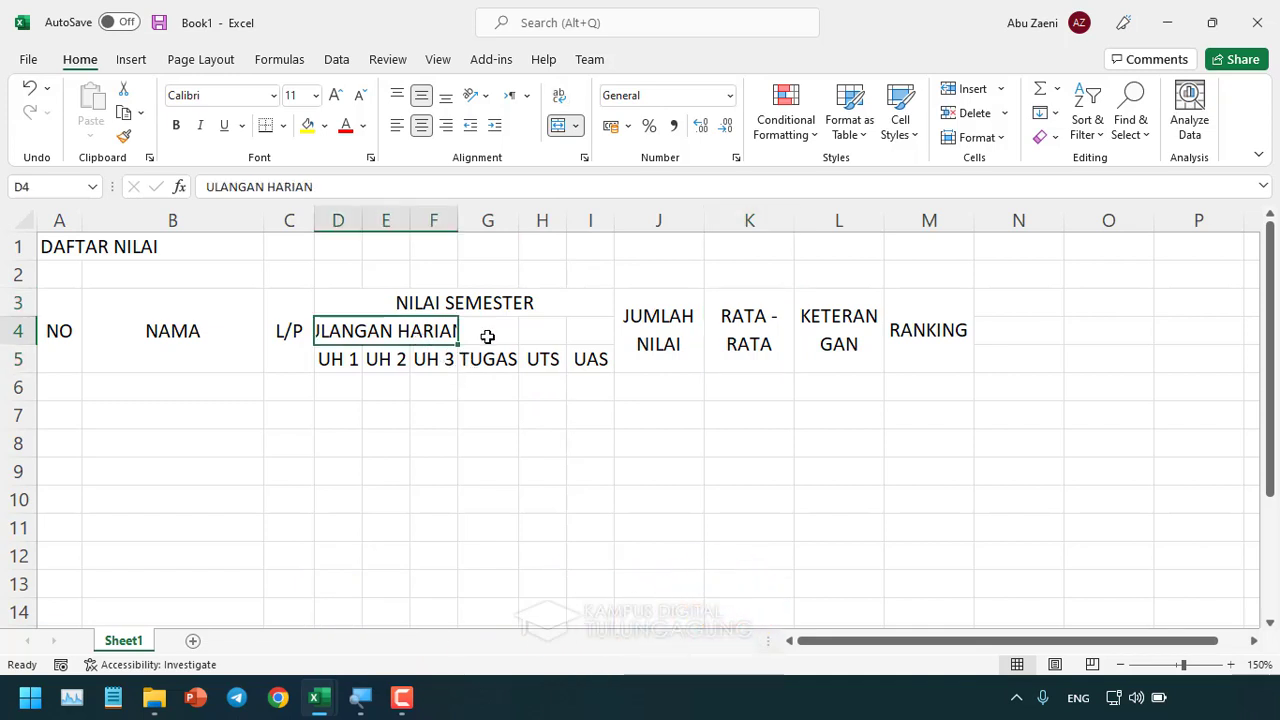
left_click_drag(487, 337, 486, 349)
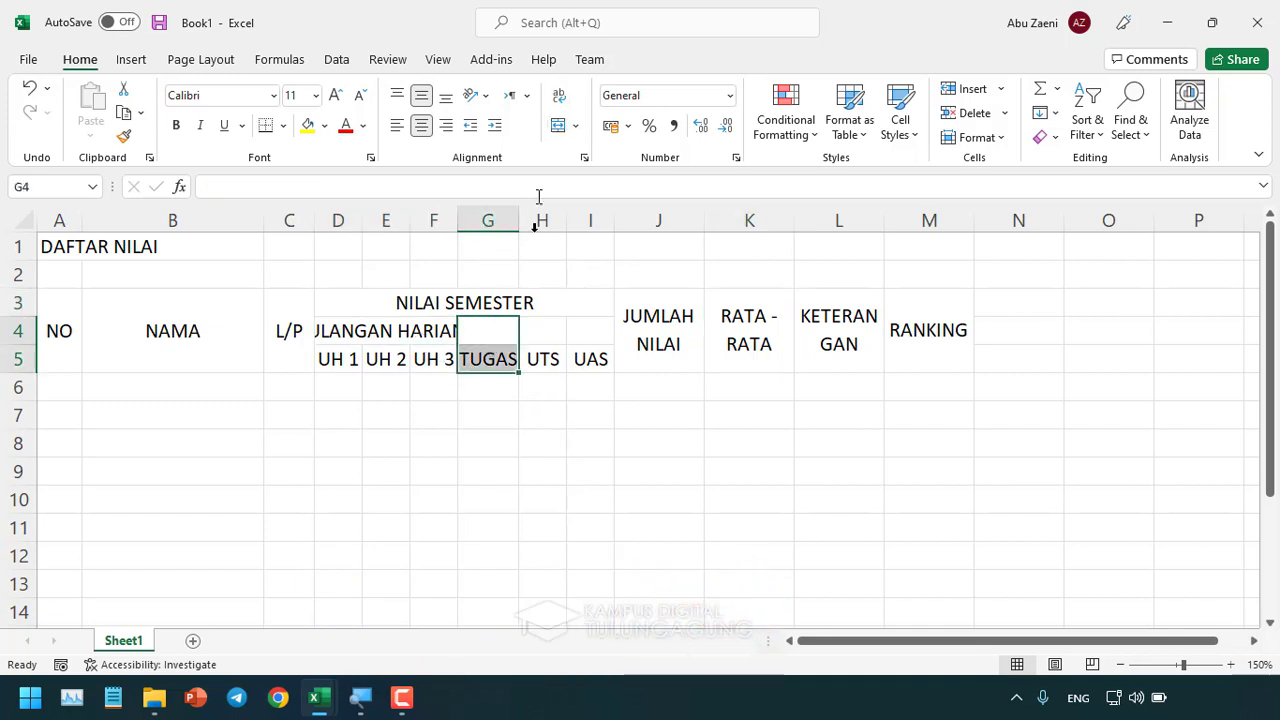
left_click(564, 132)
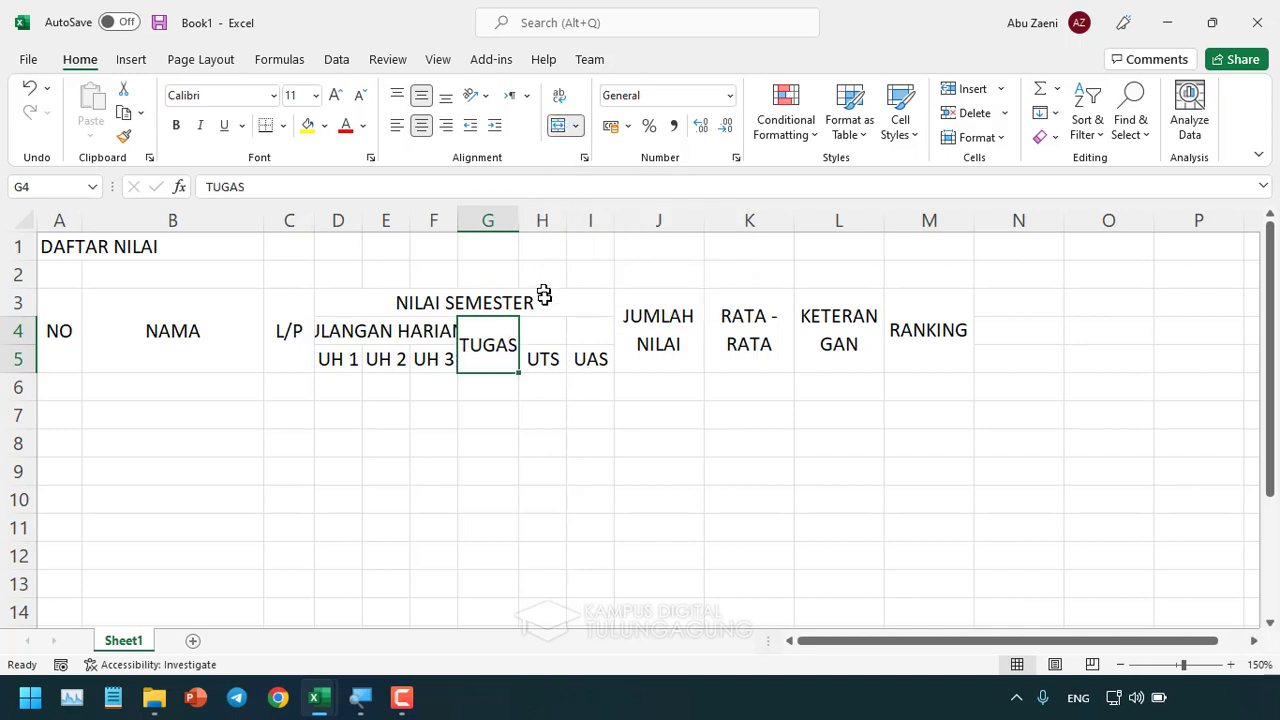
mouse_move(543, 328)
left_mouse_down()
mouse_move(543, 352)
mouse_move(591, 358)
left_mouse_up()
left_click(560, 130)
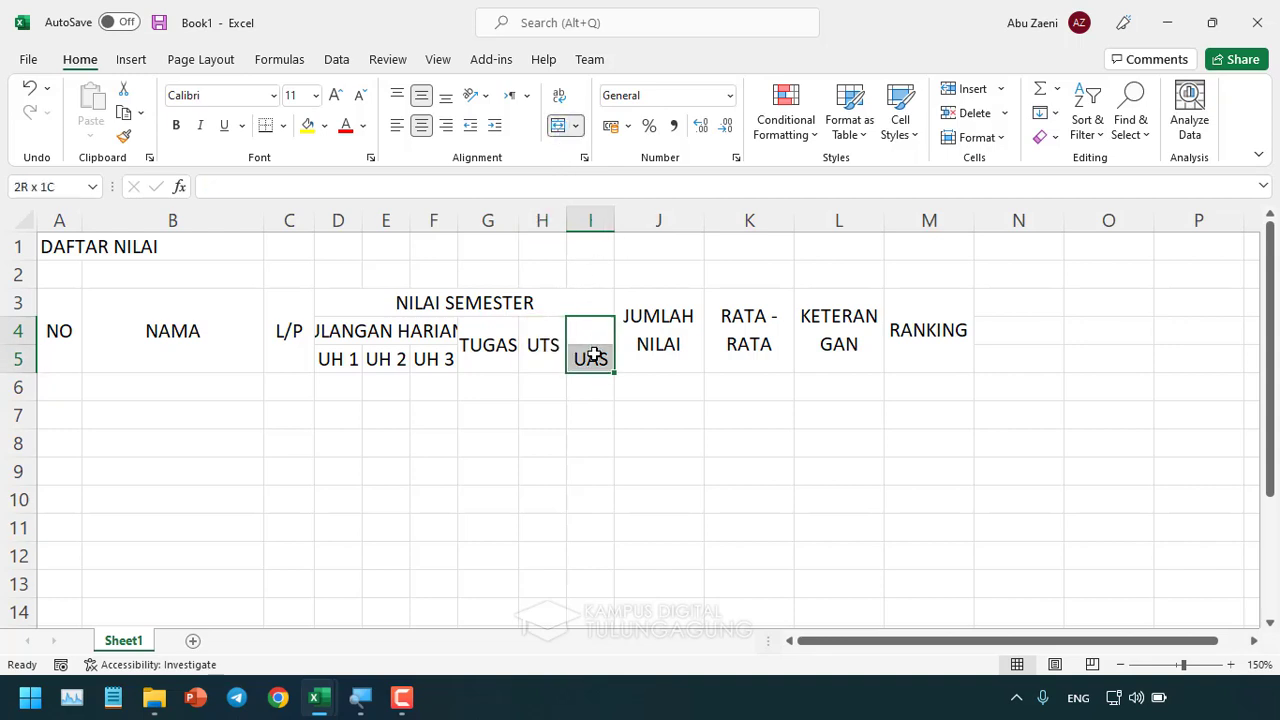
left_click(558, 126)
left_click(634, 407)
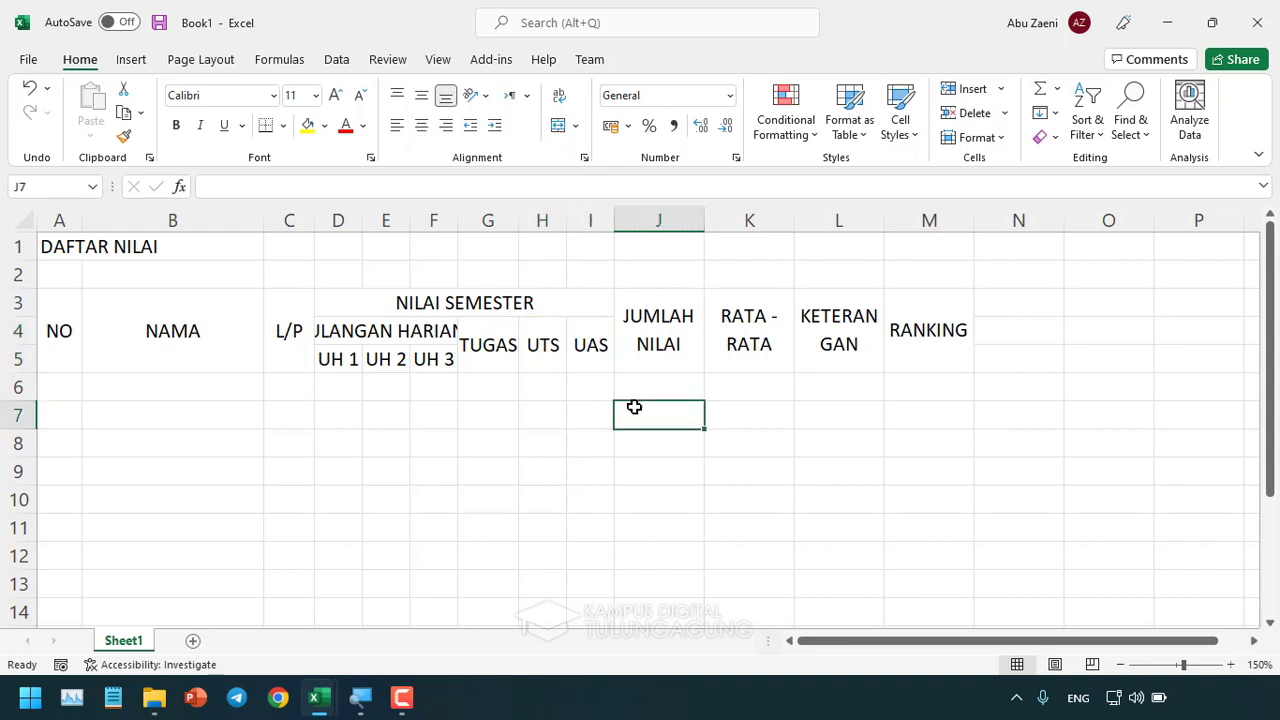
left_click(447, 330)
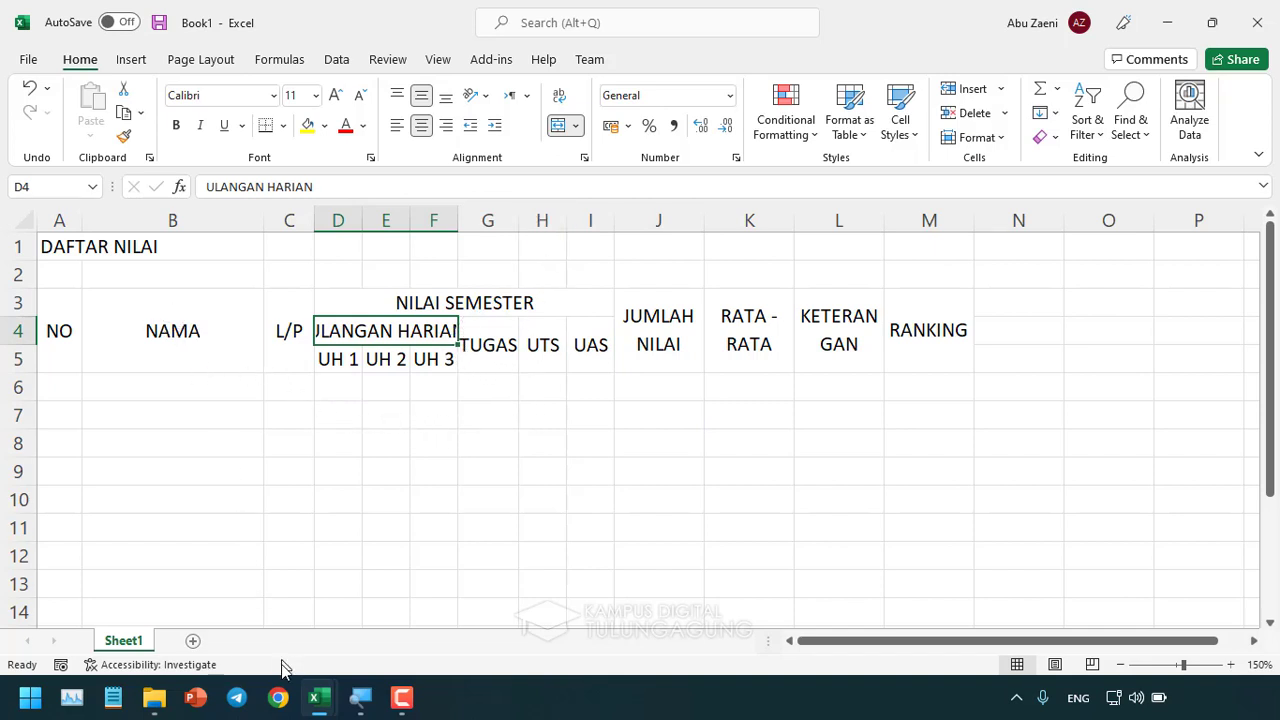
Apply All Borders to the table range A3:M13 in Book1.
left_click(278, 628)
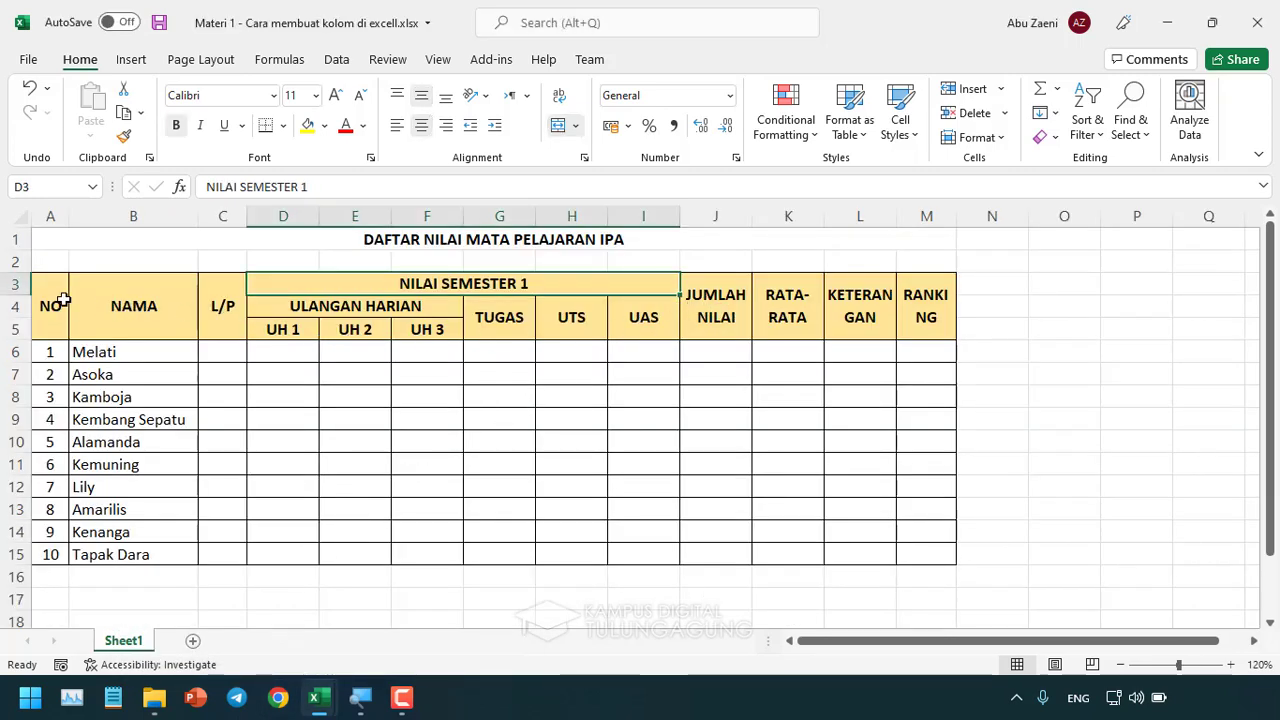
mouse_move(318, 697)
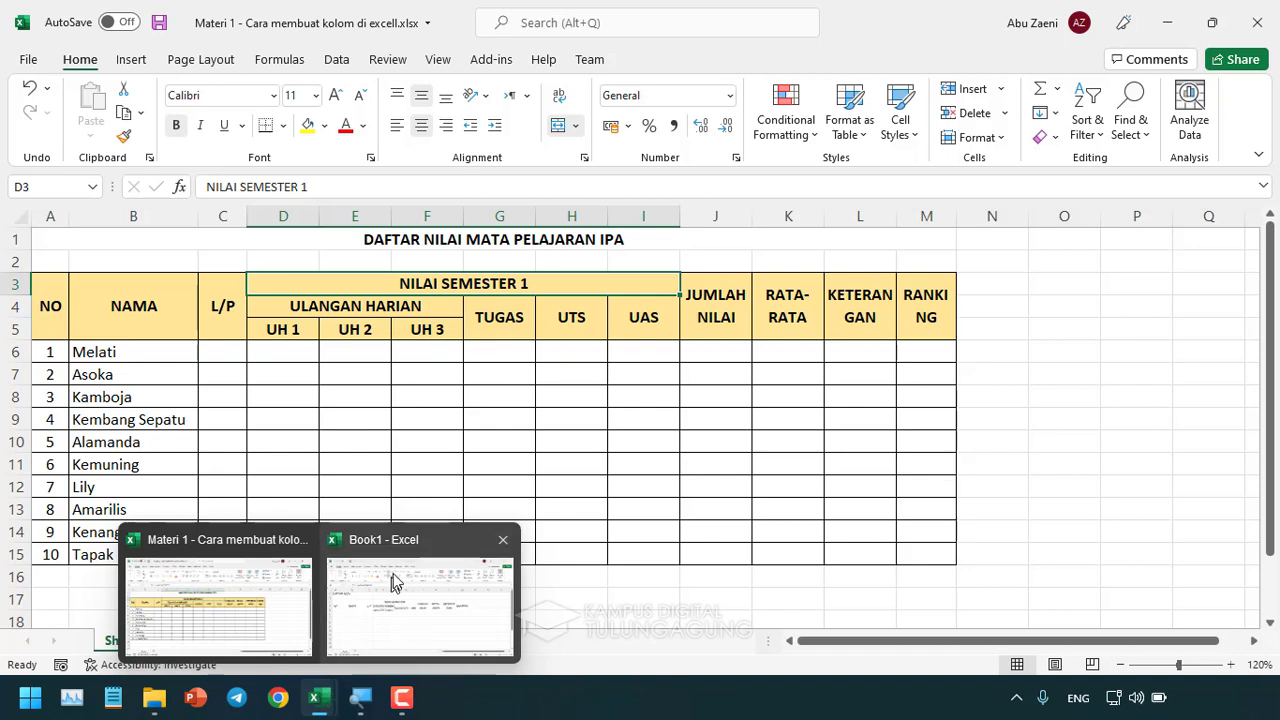
left_click(396, 584)
left_click_drag(71, 315, 880, 480)
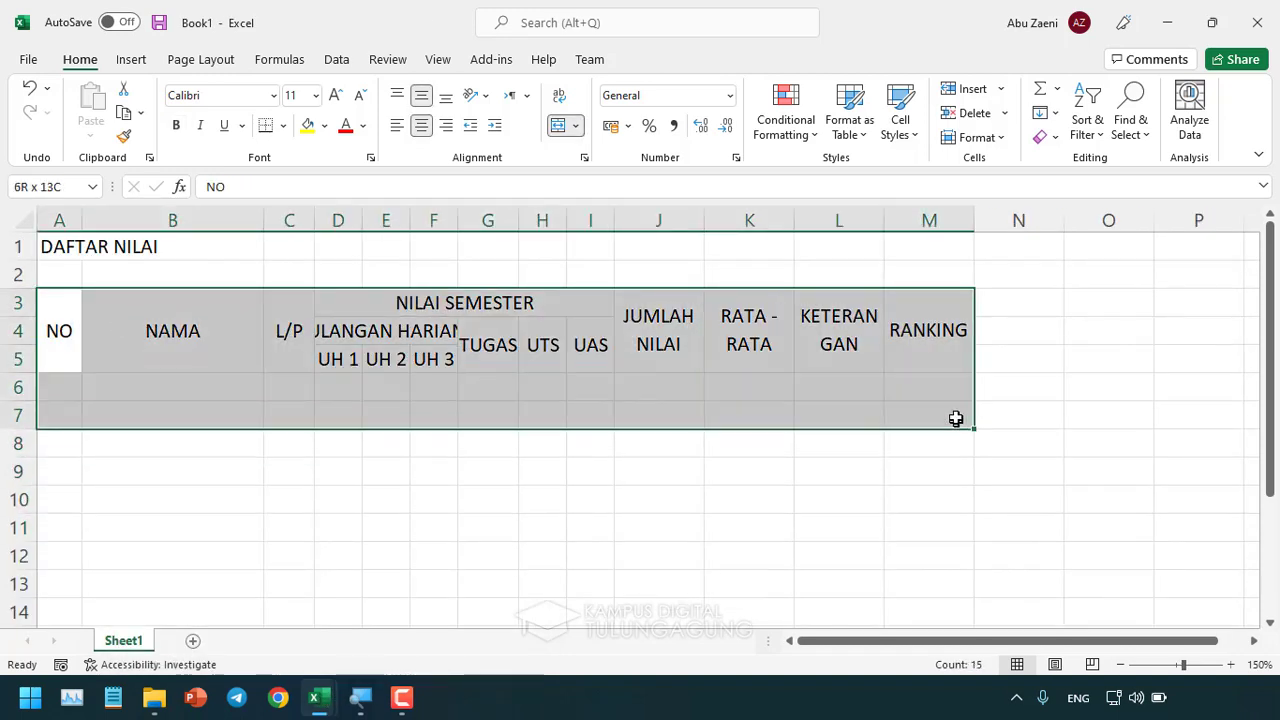
left_click_drag(880, 480, 937, 578)
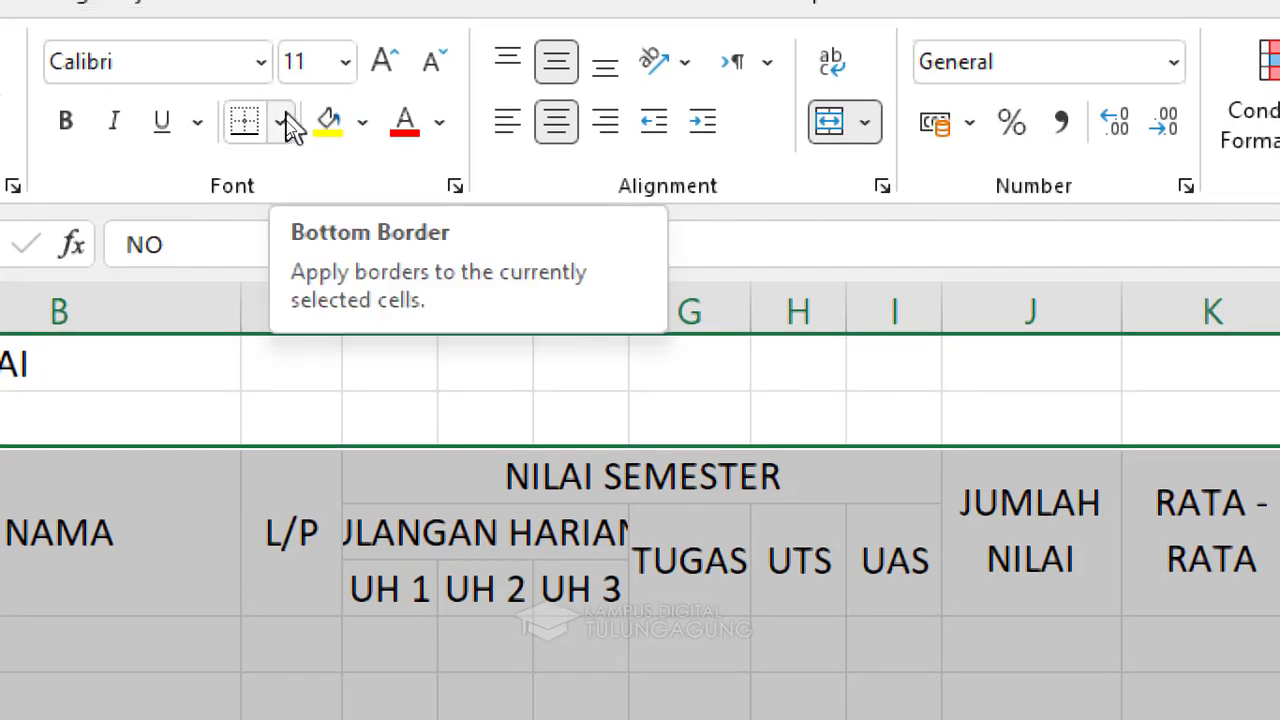
left_click(284, 123)
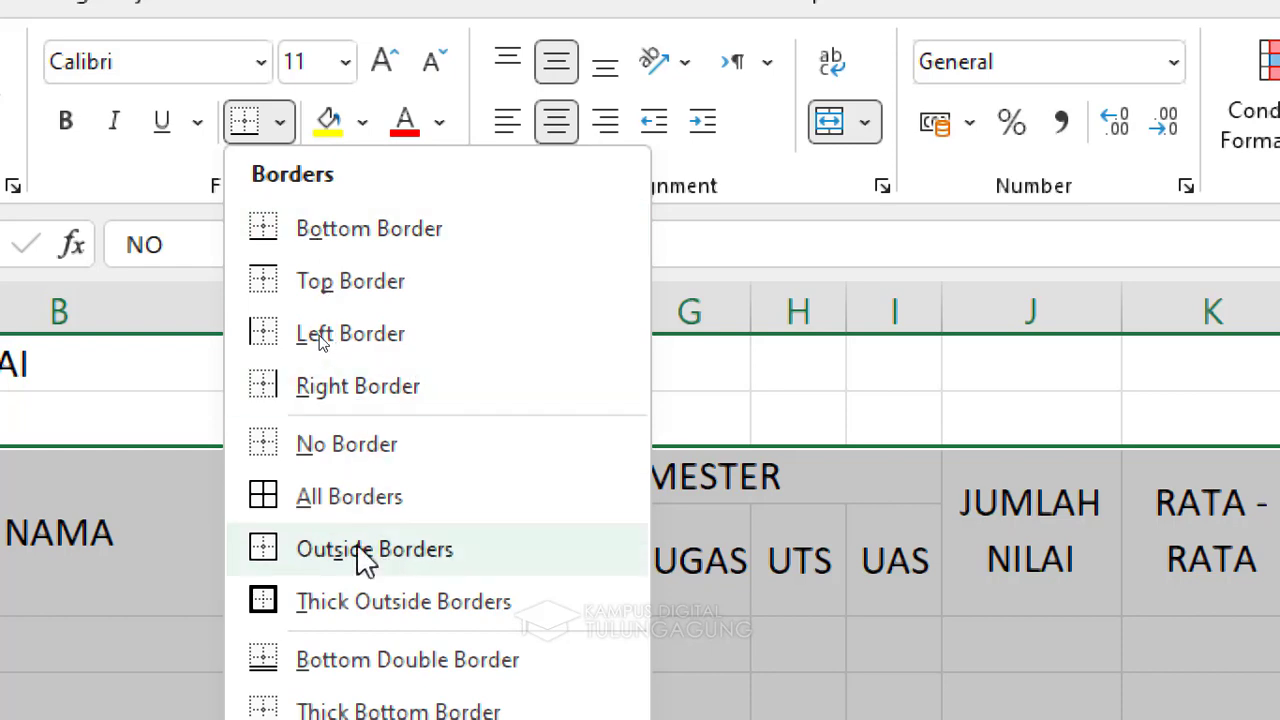
left_click(340, 497)
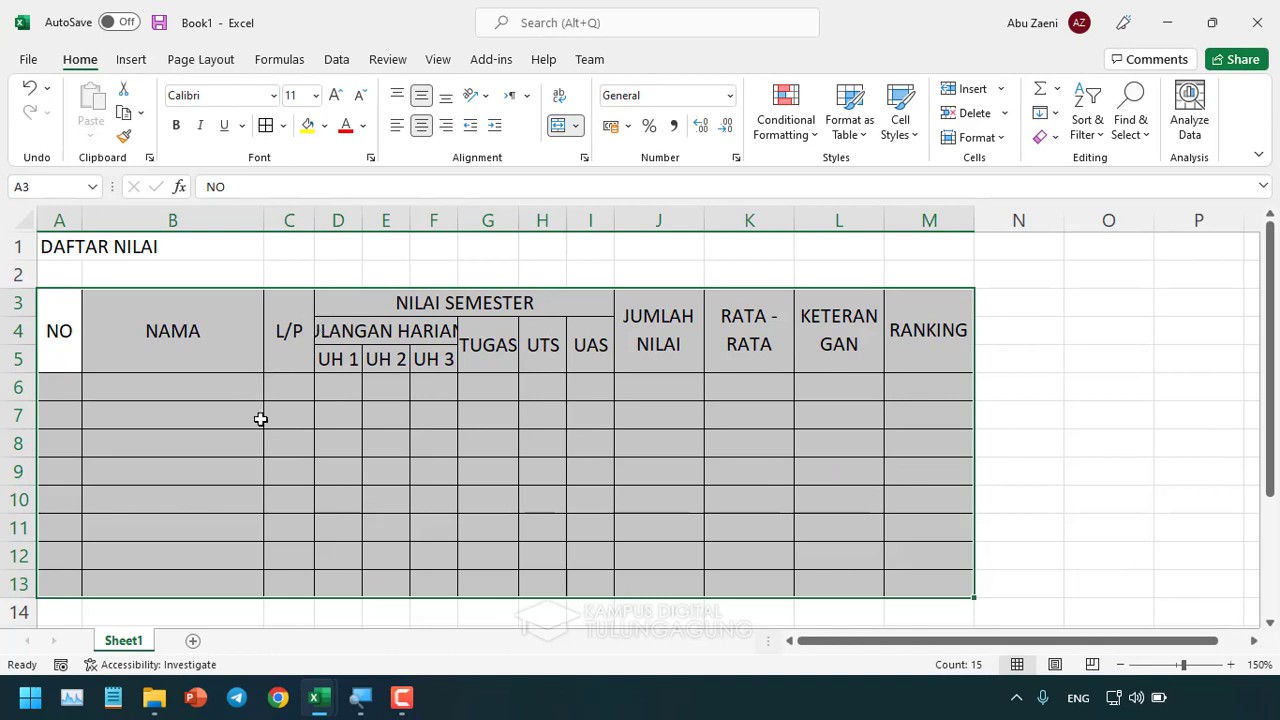
left_click(260, 419)
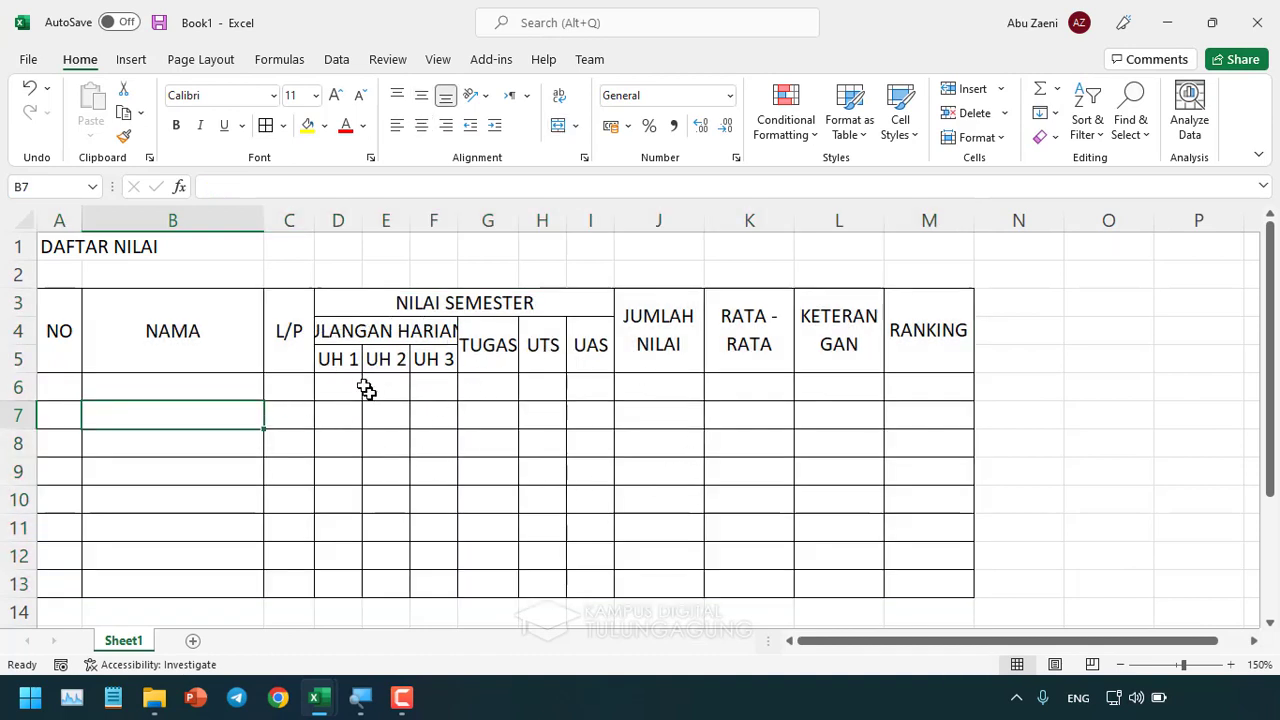
Widen columns D, E and F so ULANGAN HARIAN fits above UH 1–UH 3.
left_click(447, 329)
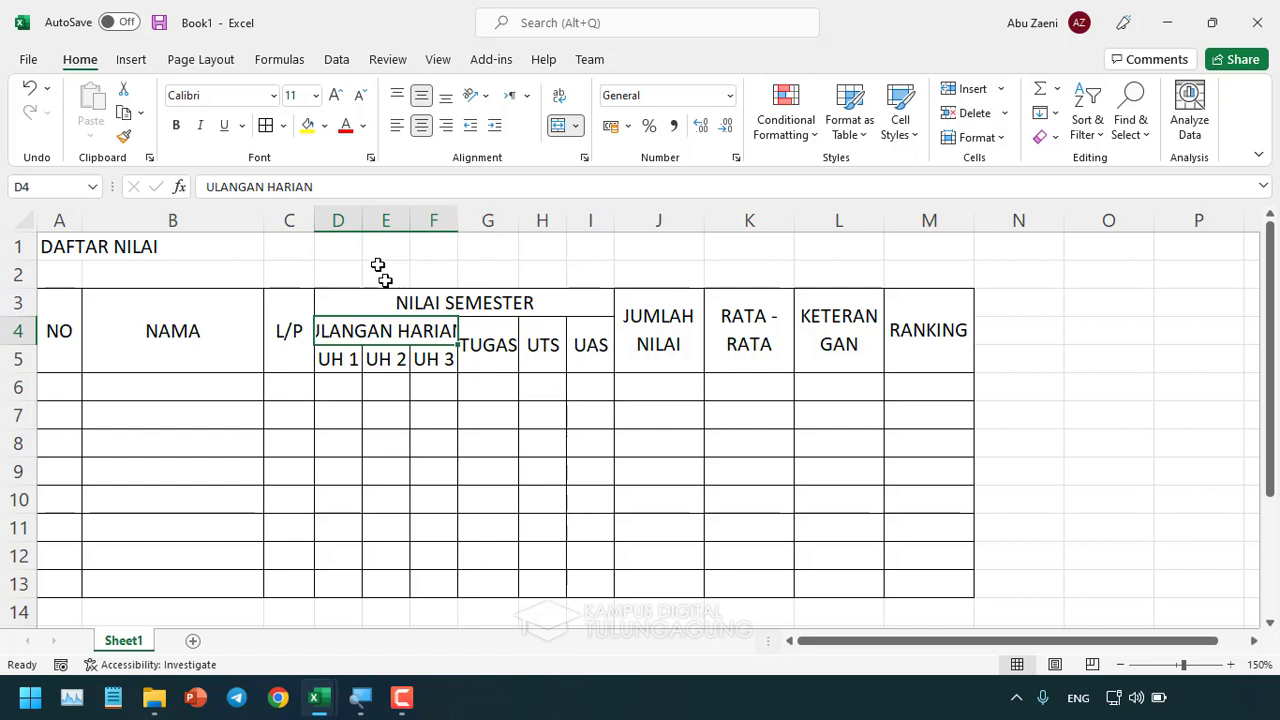
left_click_drag(337, 220, 470, 222)
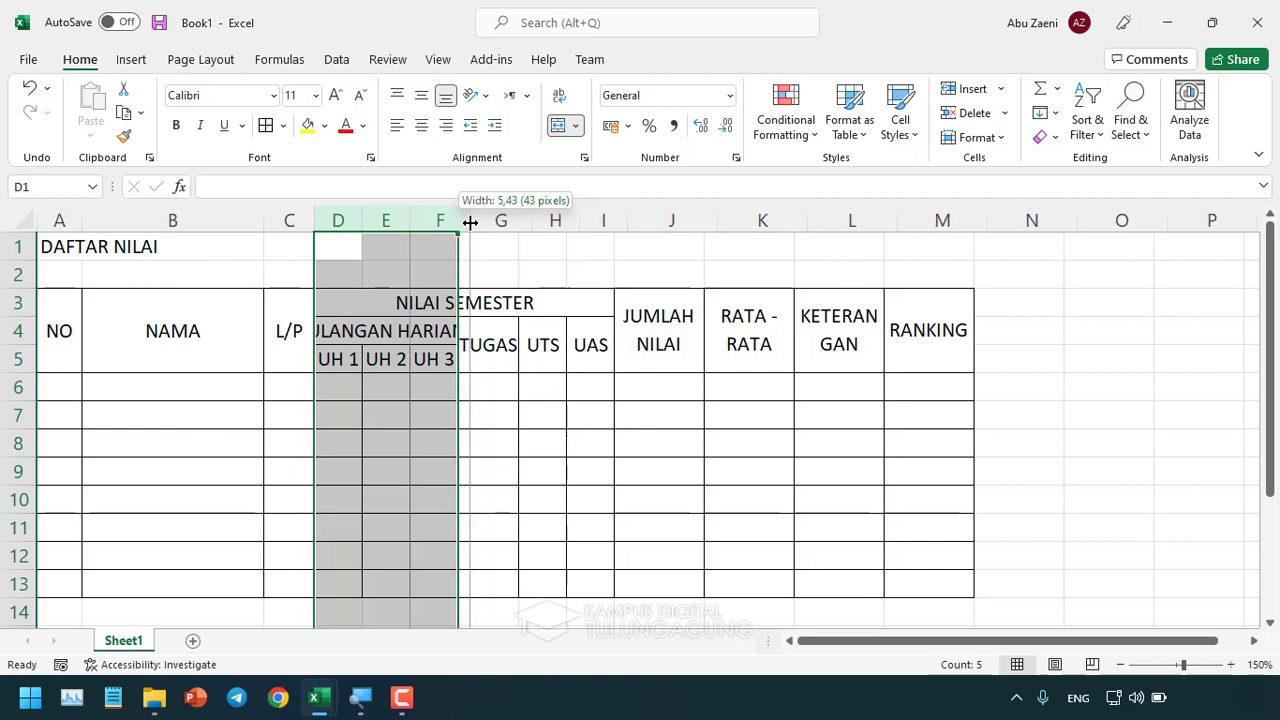
left_click(446, 389)
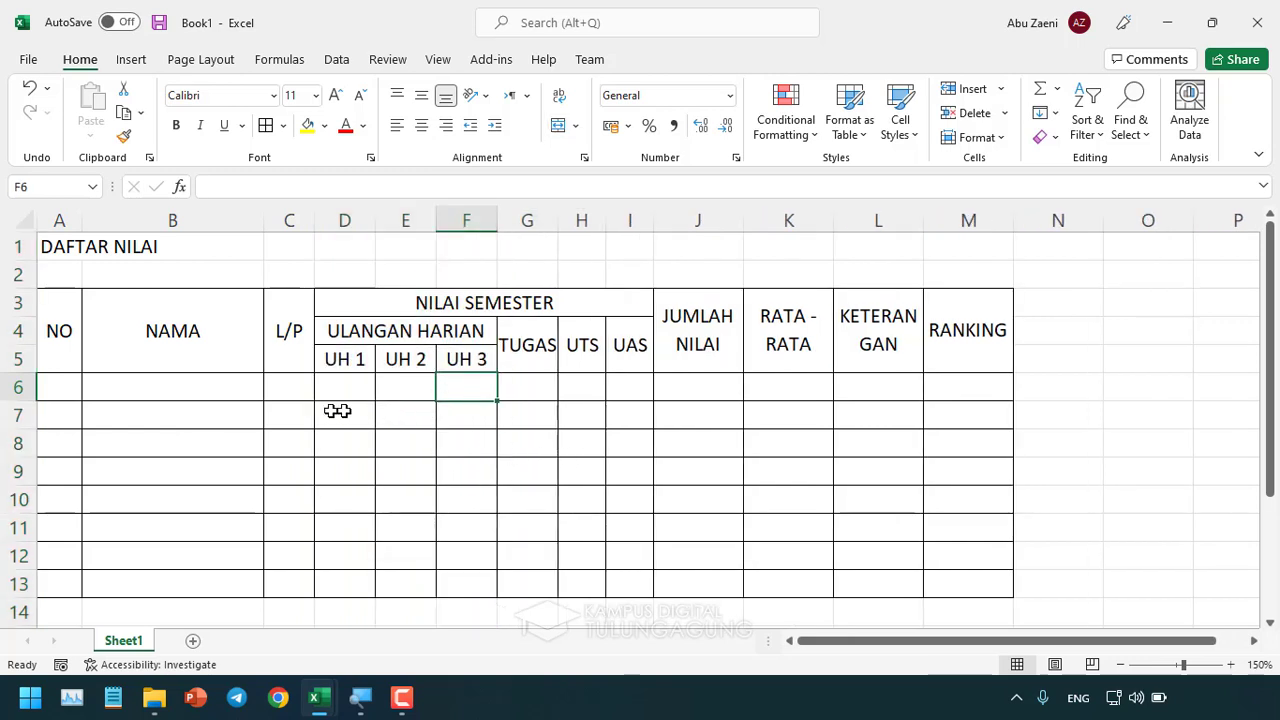
Make header block A3:M5, NO through RANKING, bold with Yellow fill.
left_click(63, 320)
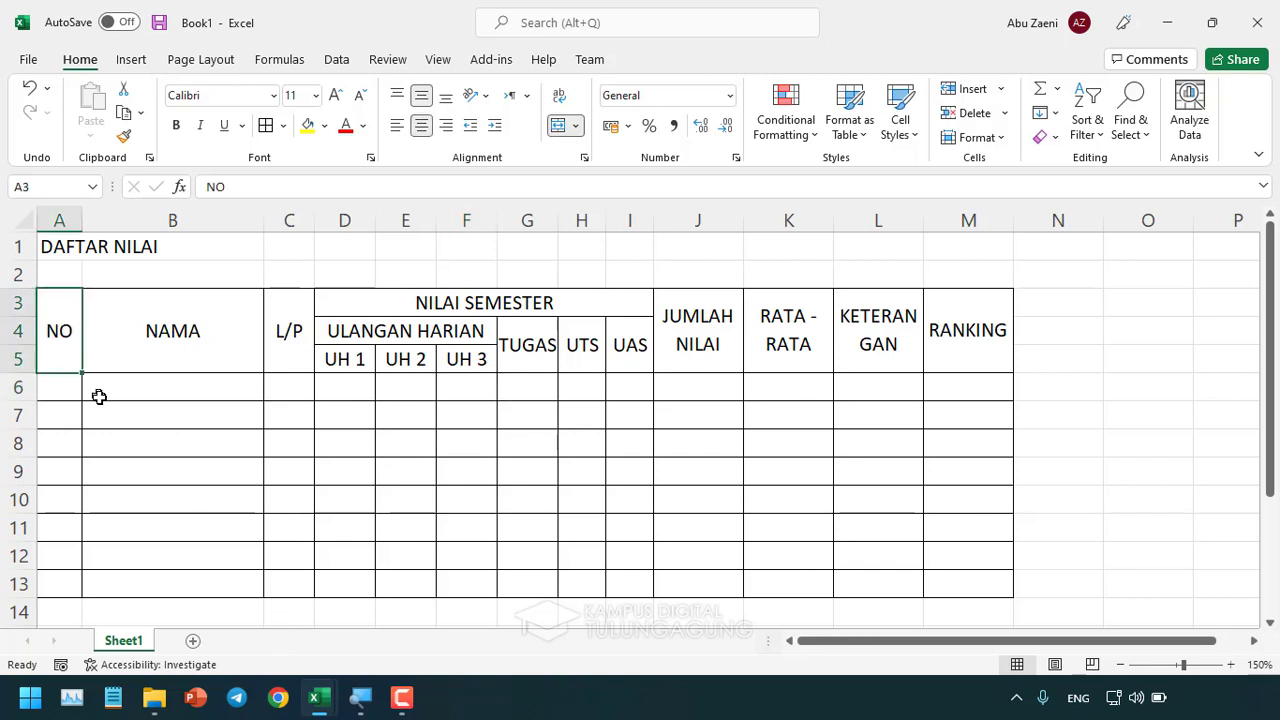
left_click_drag(74, 334, 963, 358)
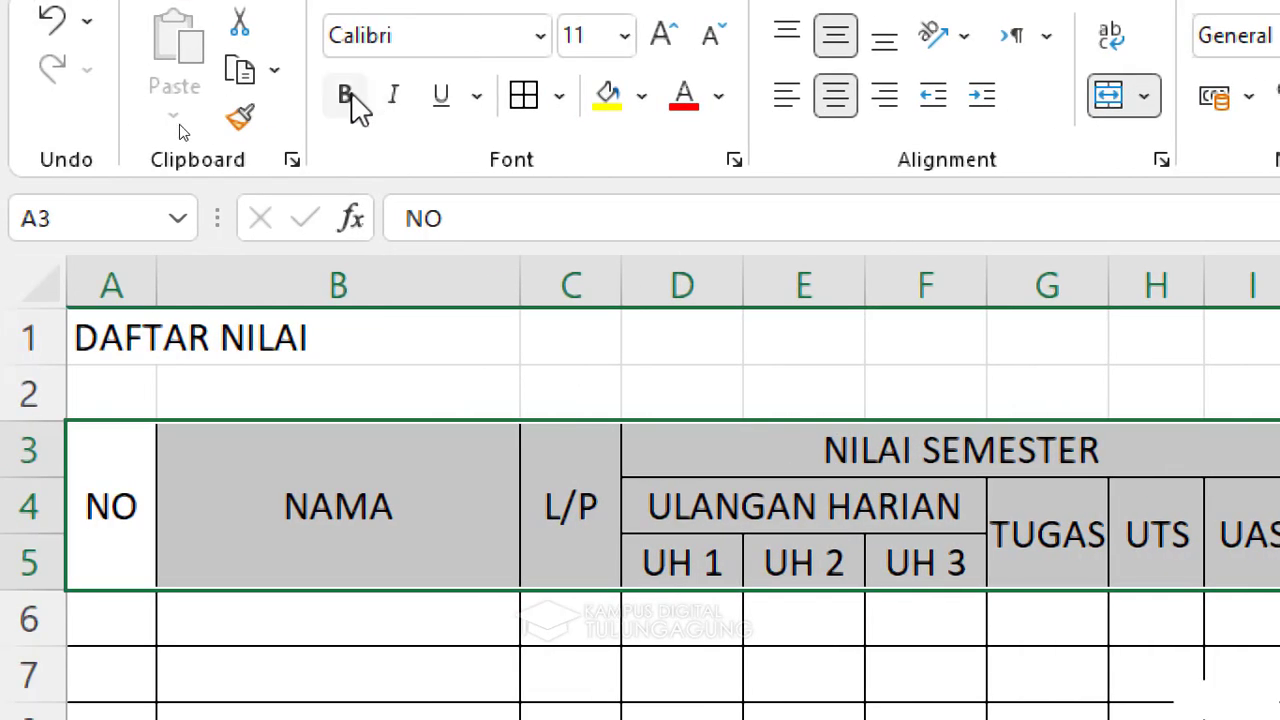
left_click(345, 94)
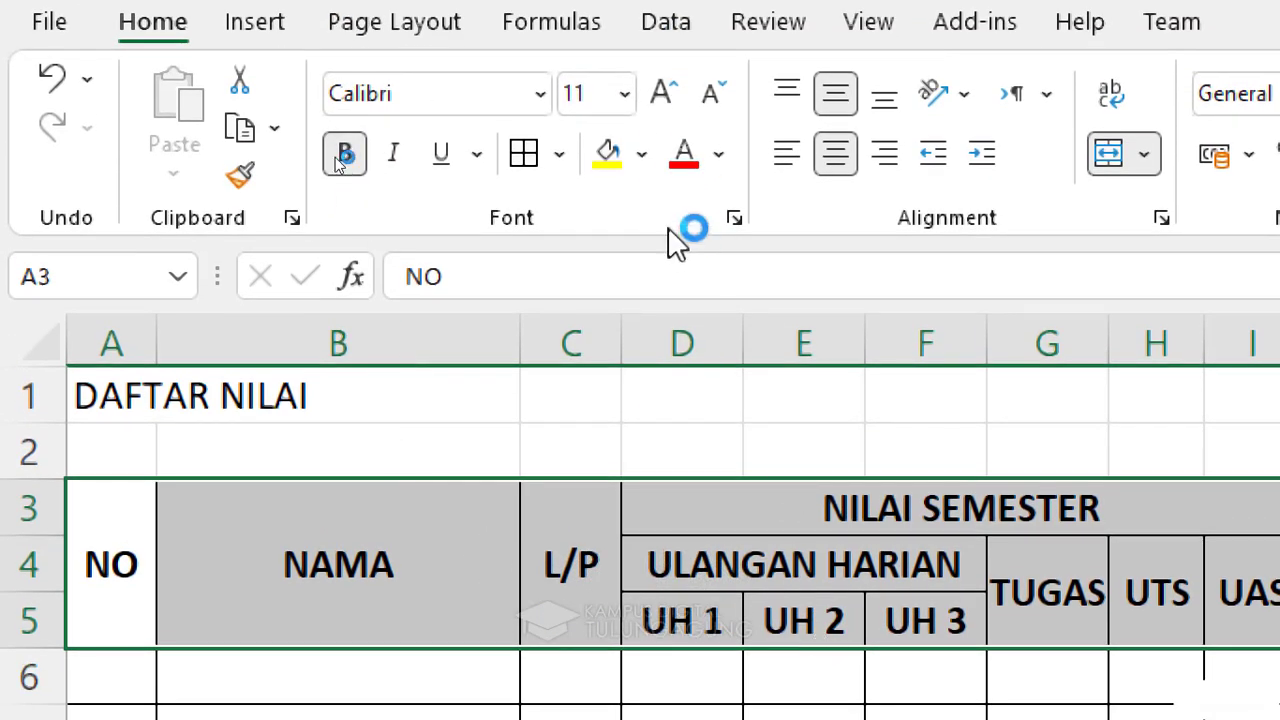
left_click(643, 156)
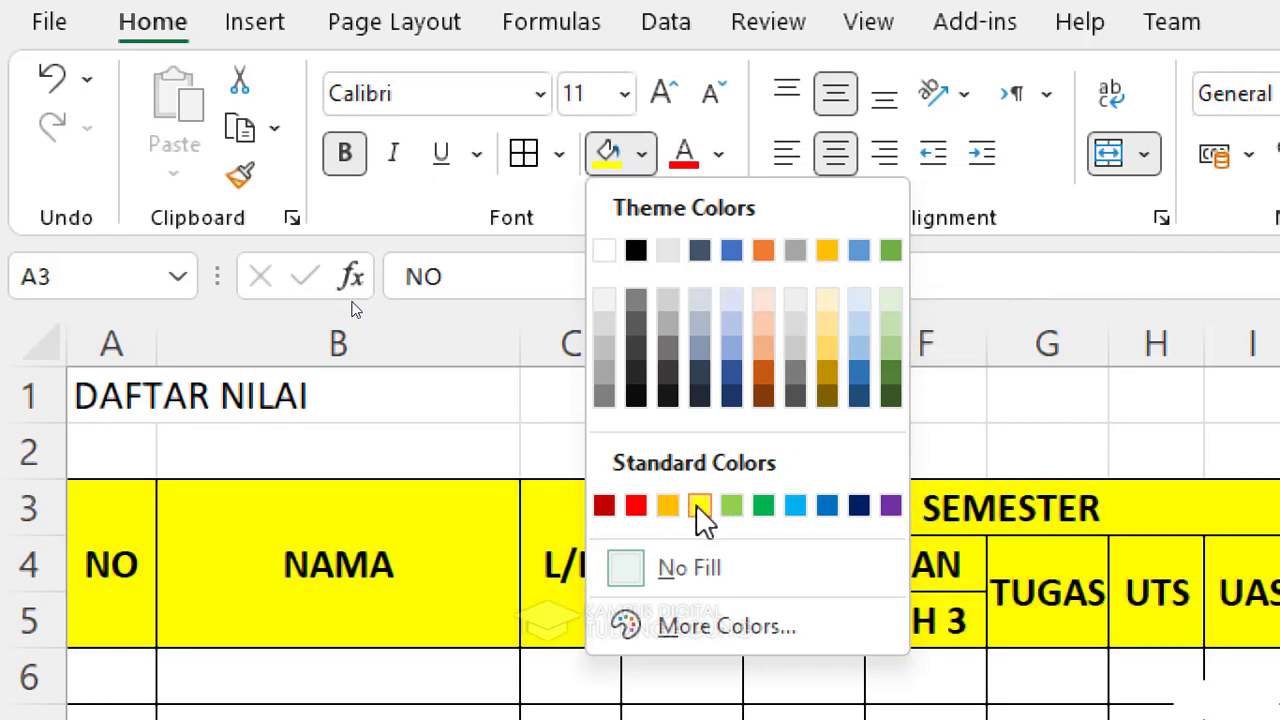
left_click(700, 508)
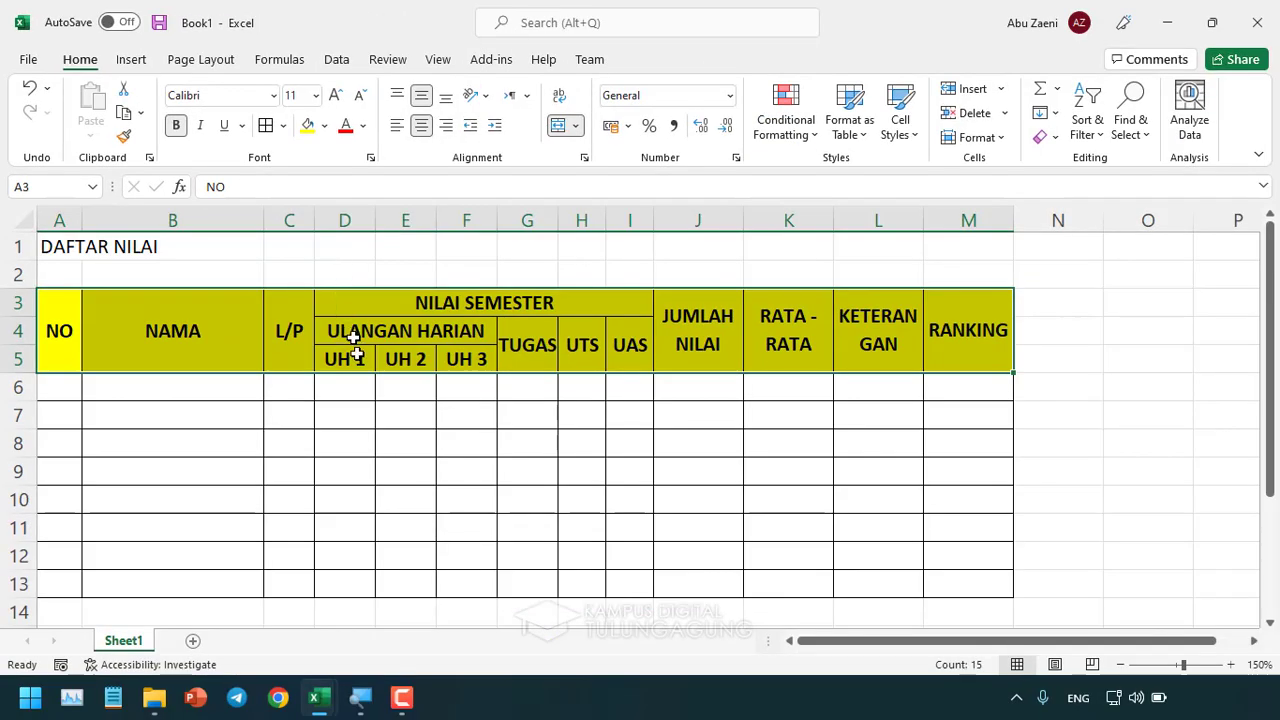
left_click(370, 410)
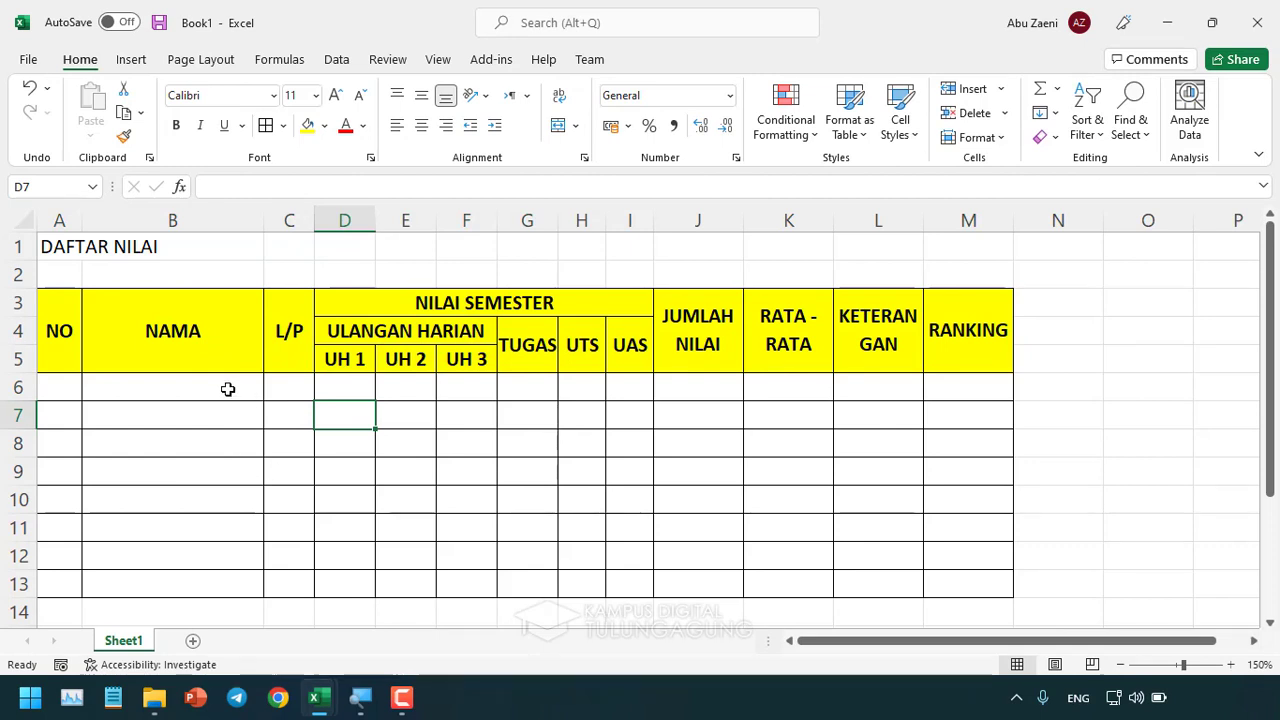
Merge and centre DAFTAR NILAI across A1:M1, bold at font size 14.
left_click(117, 250)
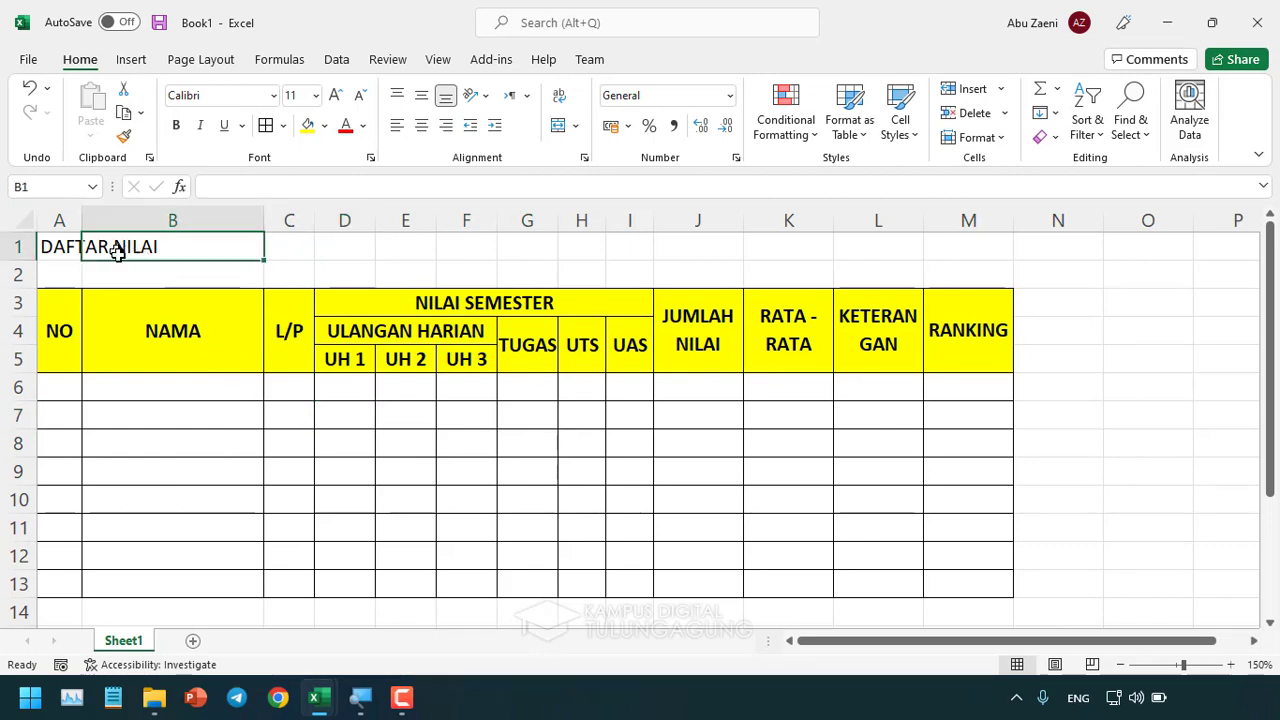
left_click(194, 378)
left_click(66, 250)
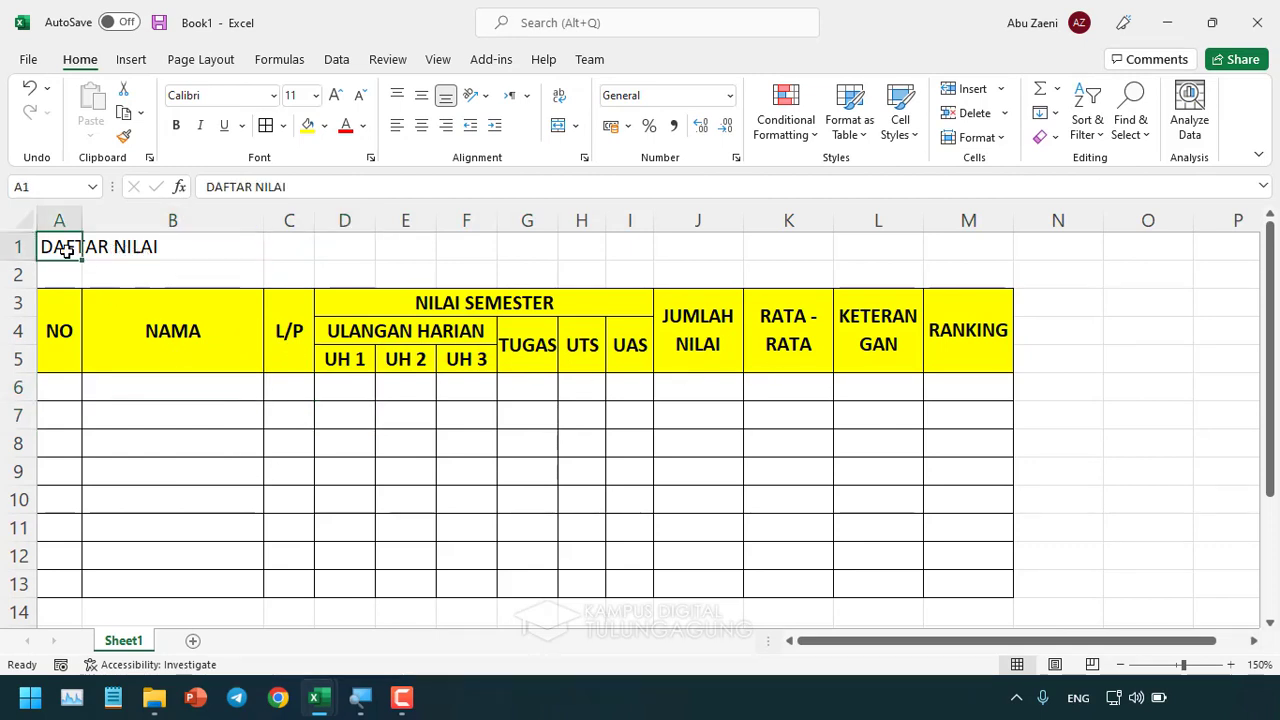
left_click(201, 472)
left_click_drag(62, 246, 962, 248)
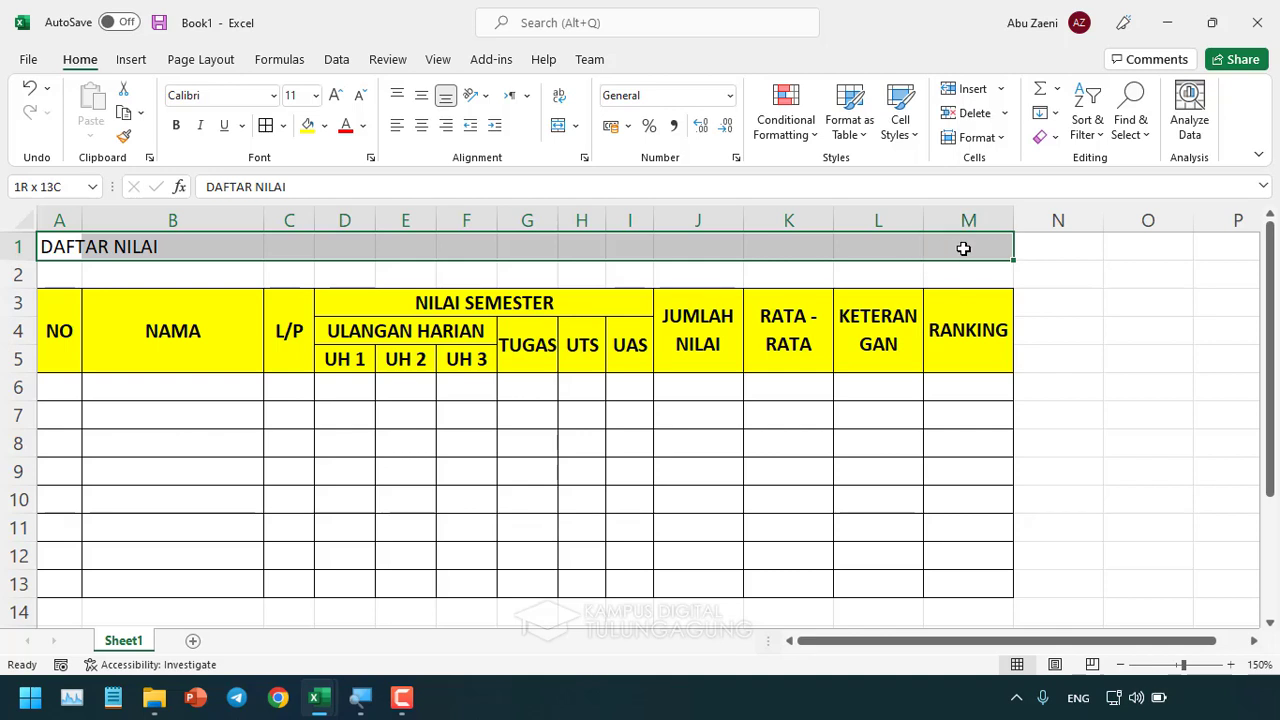
mouse_move(909, 248)
left_mouse_down()
mouse_move(137, 246)
mouse_move(966, 249)
left_mouse_up()
left_click(556, 126)
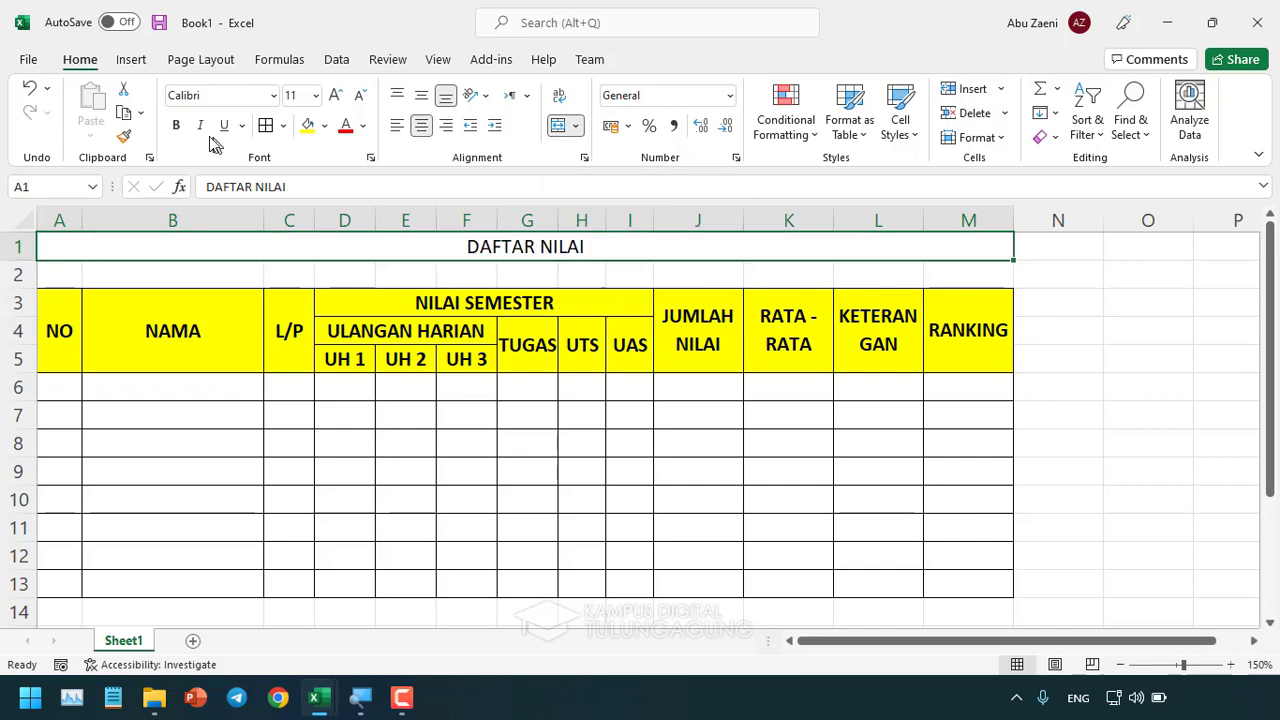
left_click(178, 127)
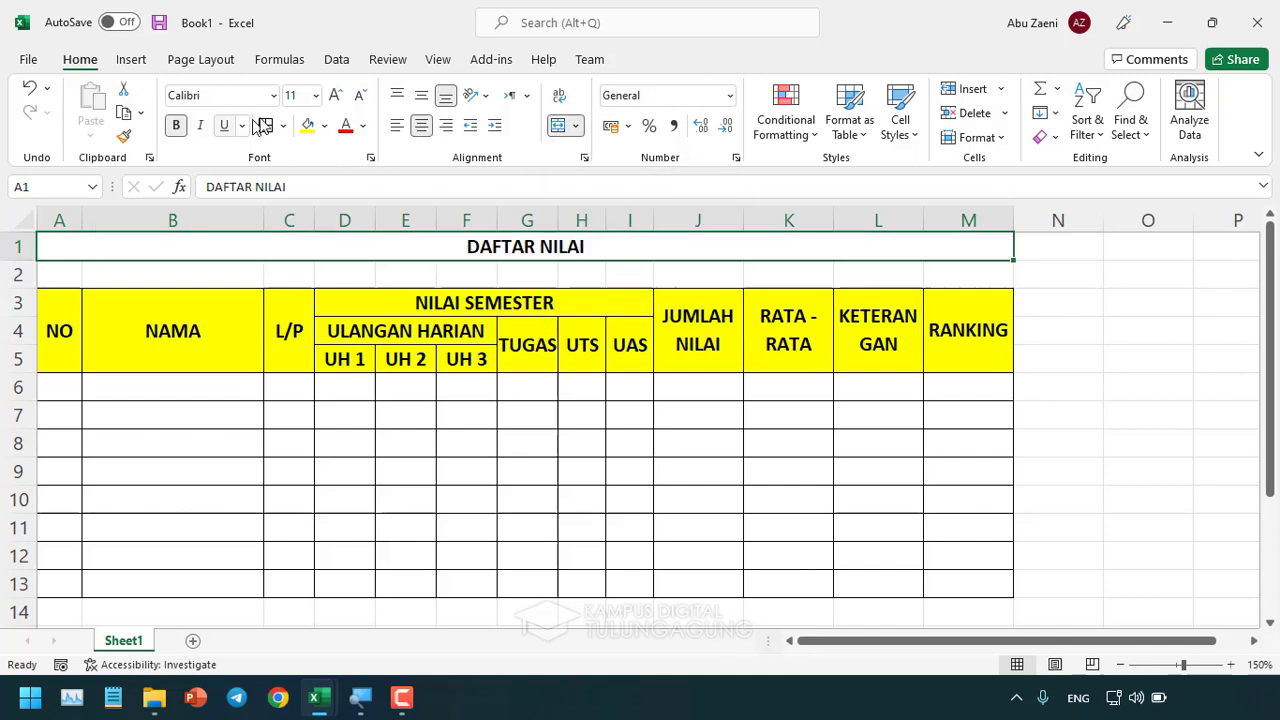
left_click(316, 95)
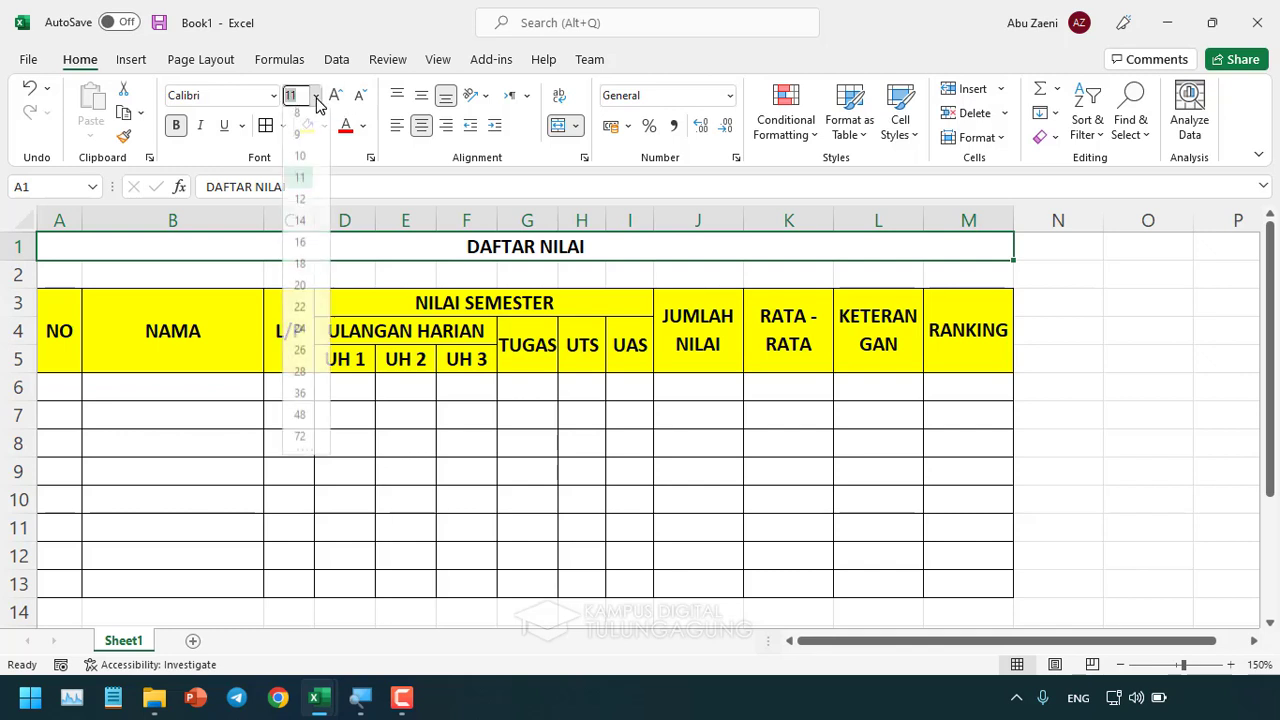
left_click(302, 227)
left_click(341, 451)
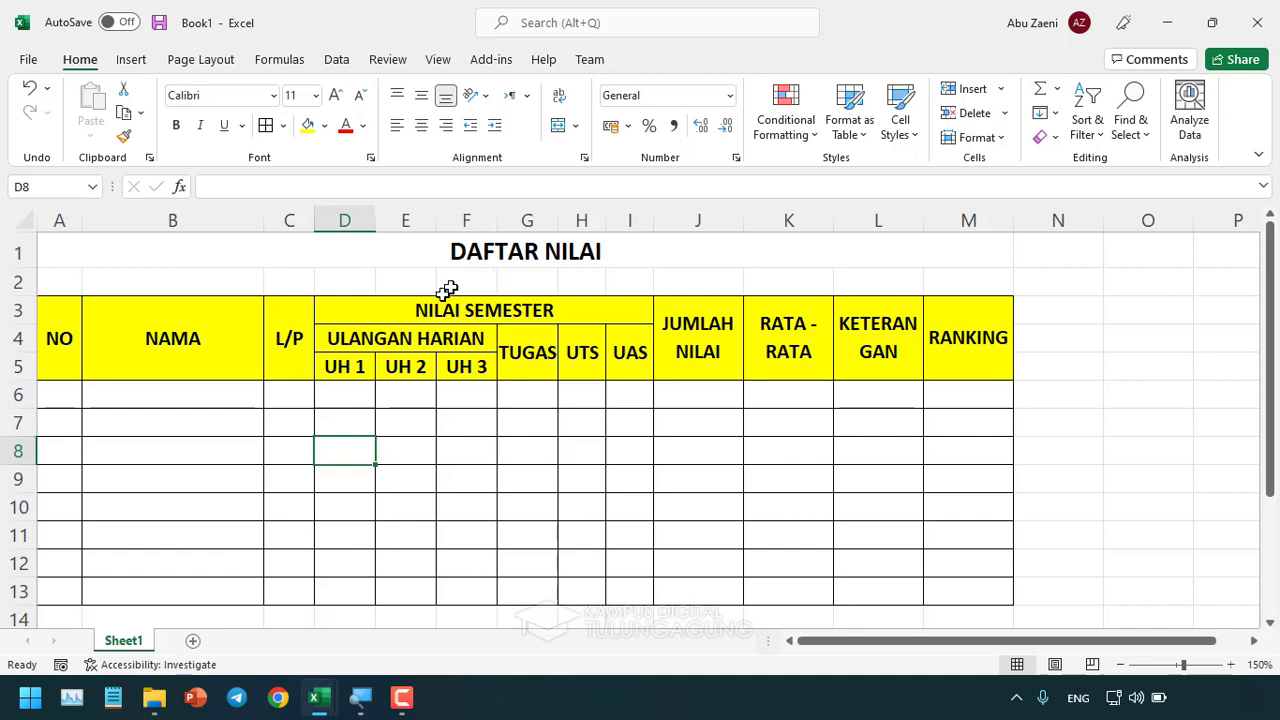
left_click(60, 400)
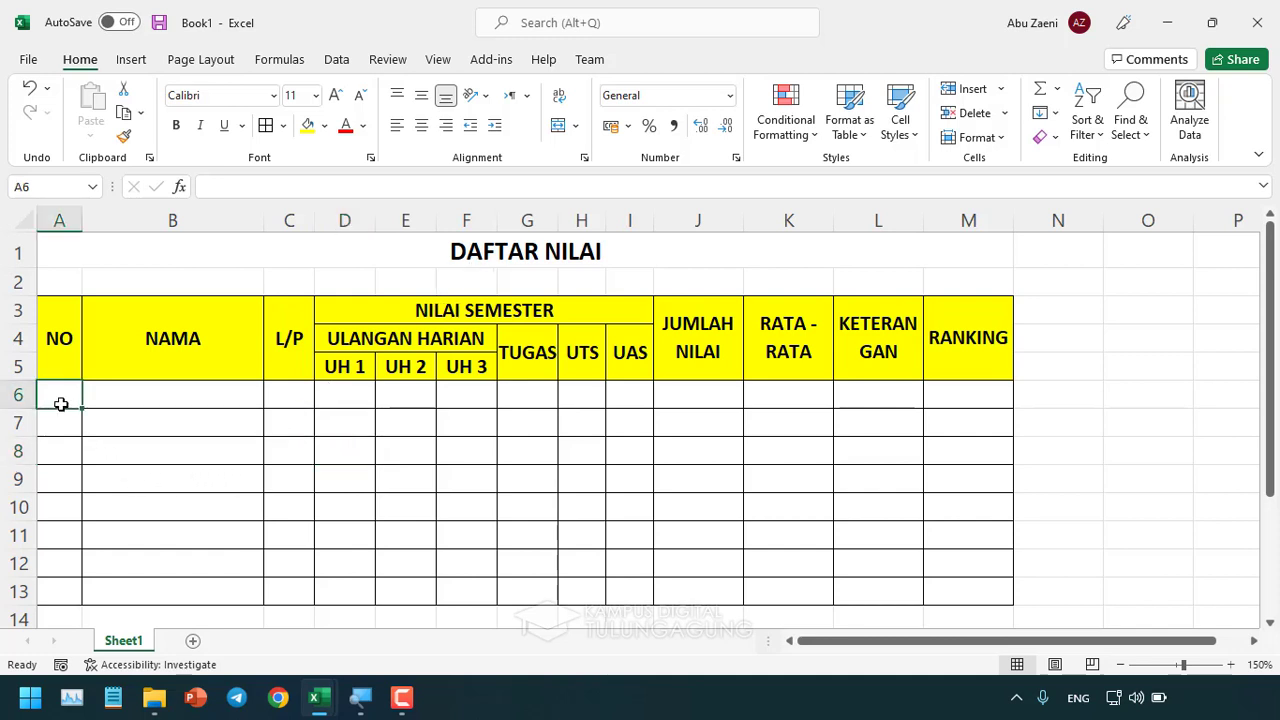
Enter 1 and 2 in A6:A7 and drag the numbers down to A13.
type("1")
key("Return")
type("2")
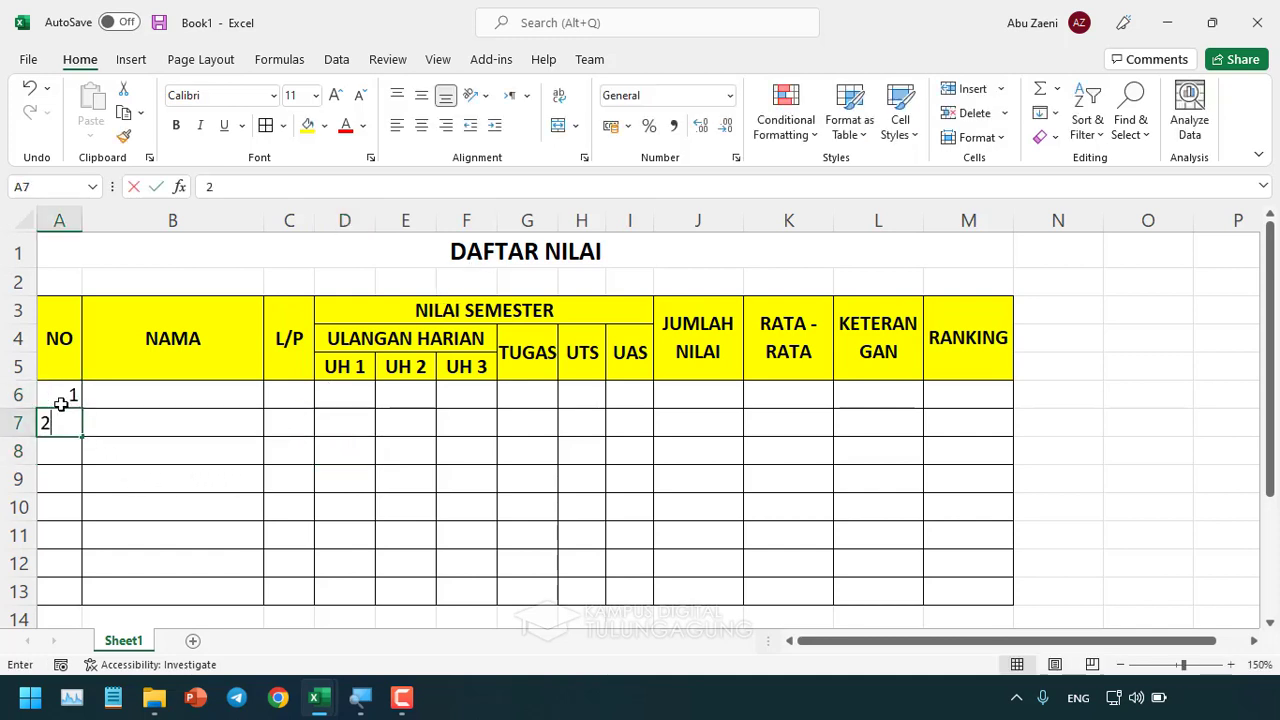
key("Return")
left_click(61, 404)
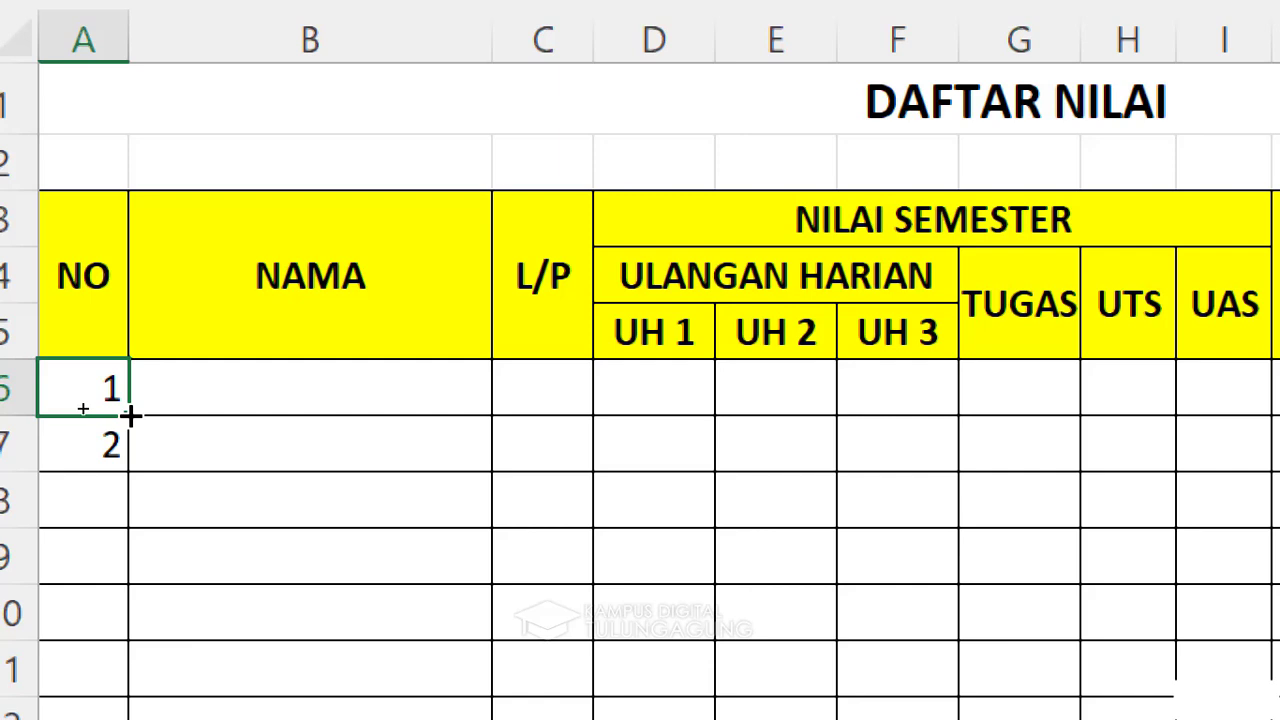
left_click_drag(130, 414, 116, 486)
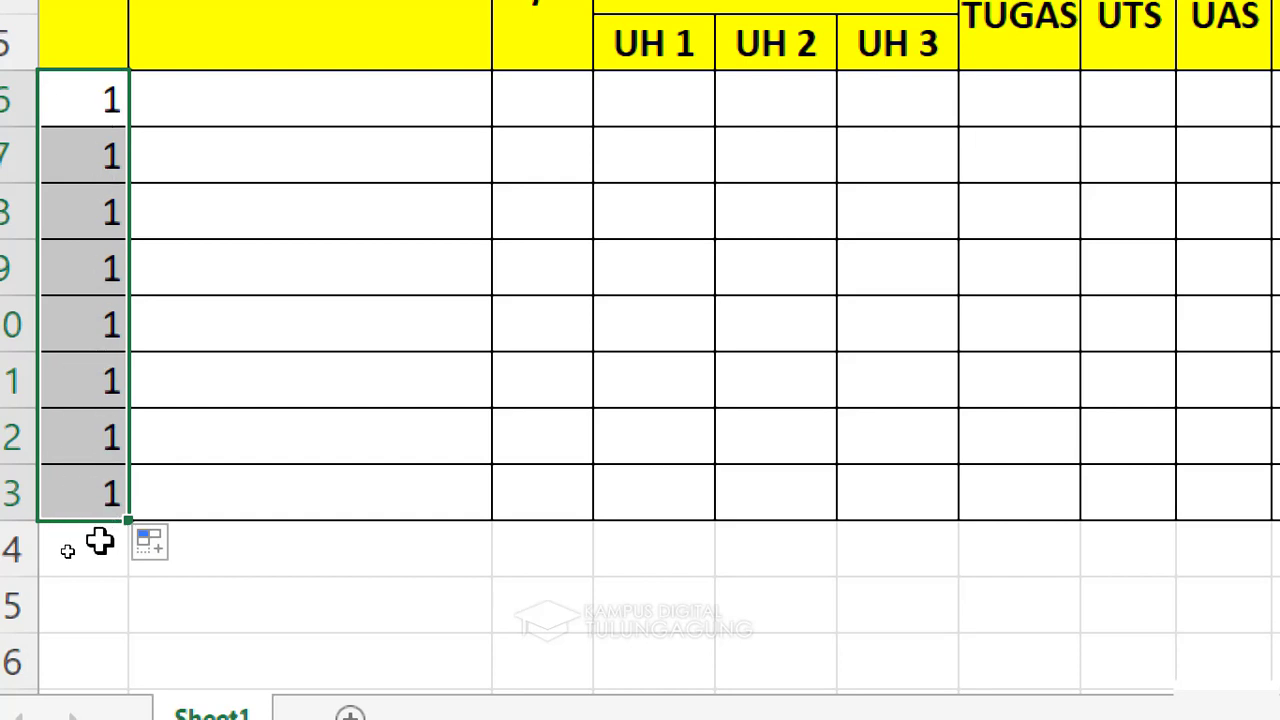
Apply Fill Series so A6:A13 counts from 1 to 8.
left_click(186, 549)
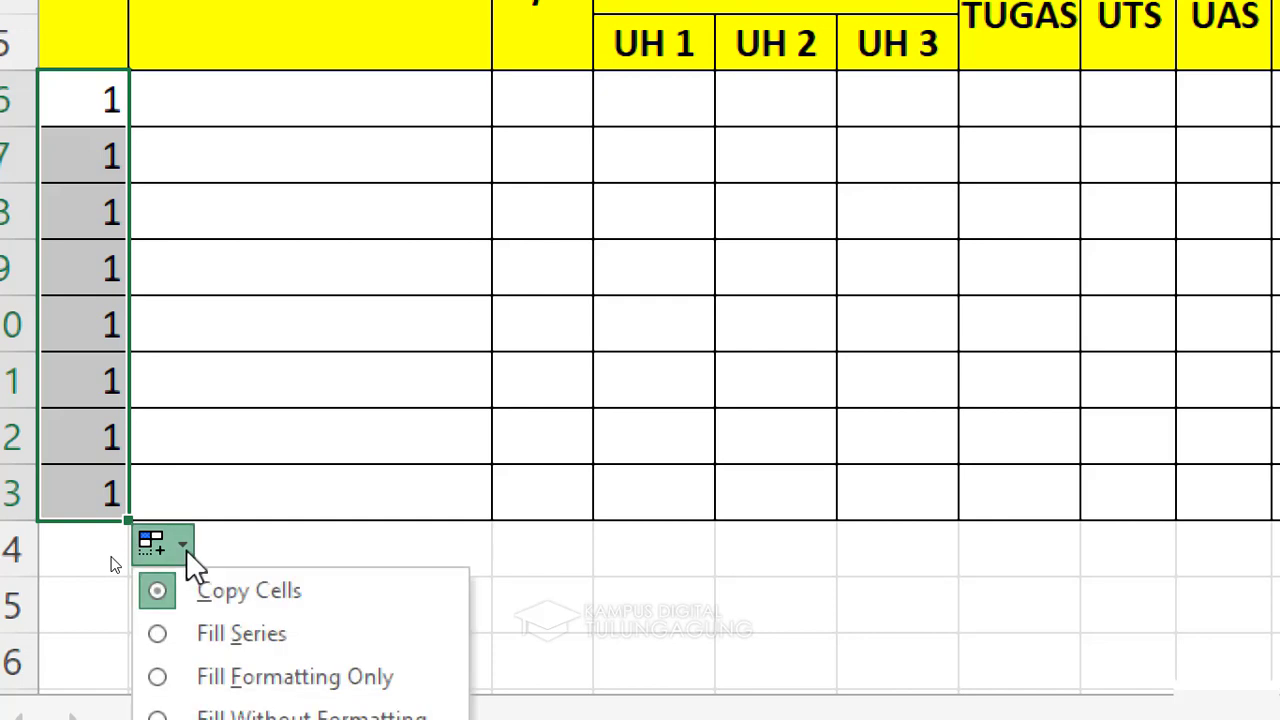
left_click(222, 648)
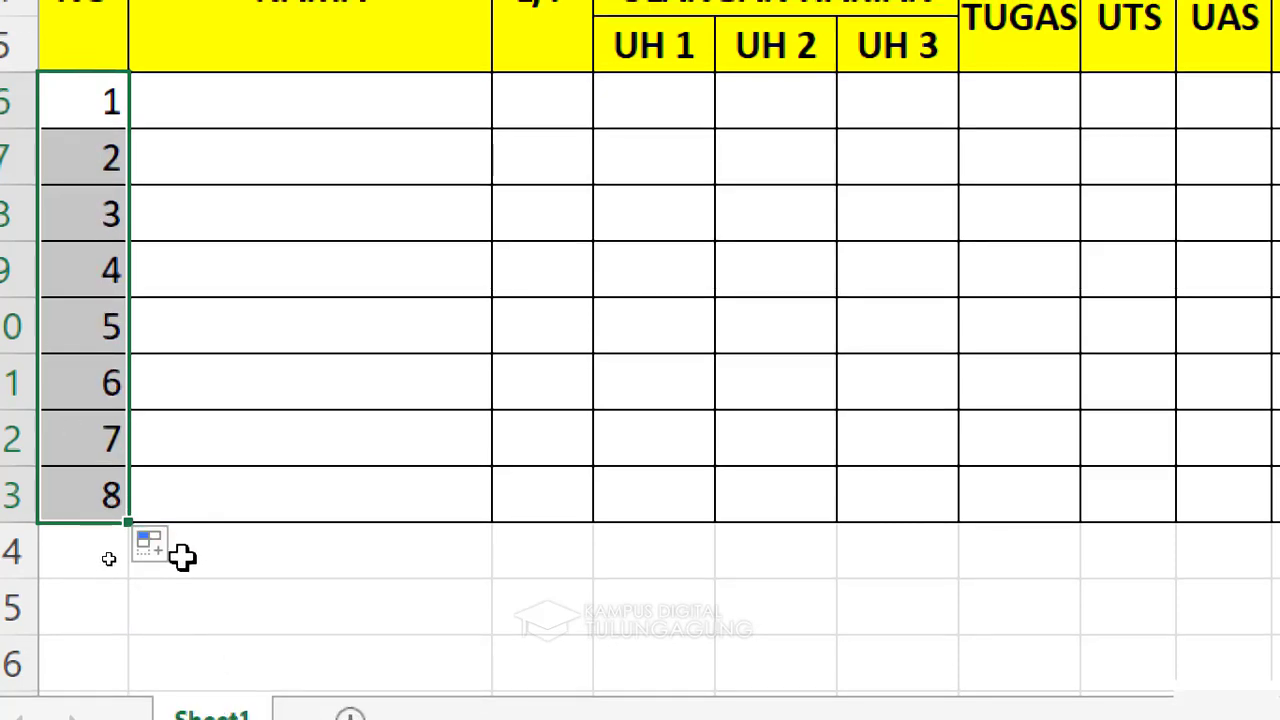
left_click(160, 551)
key("Escape")
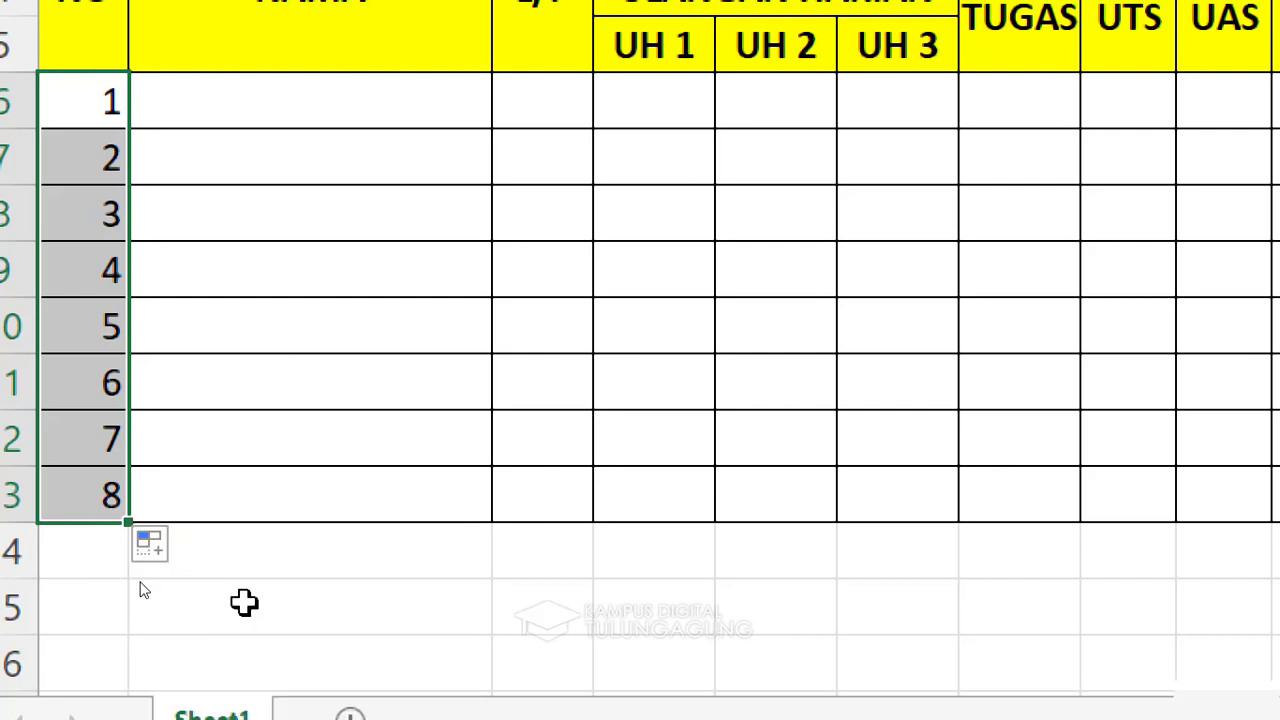
key("ctrl+z")
left_click(161, 573)
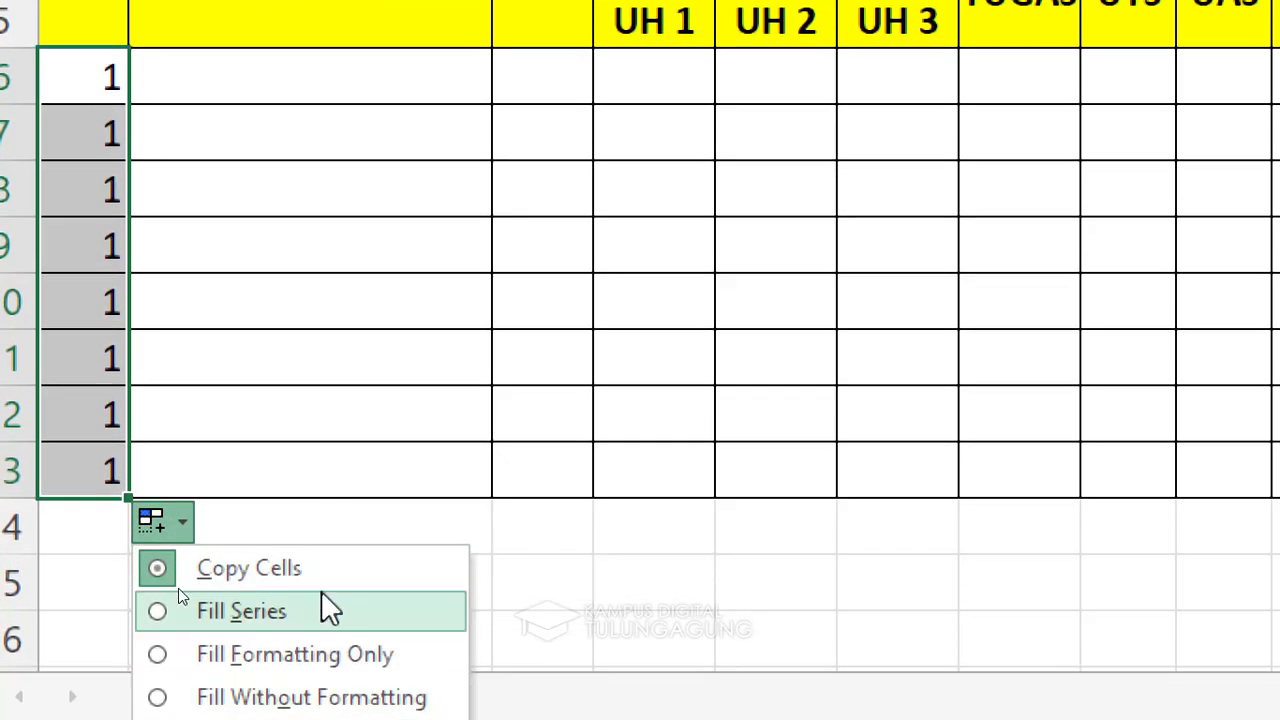
left_click(322, 600)
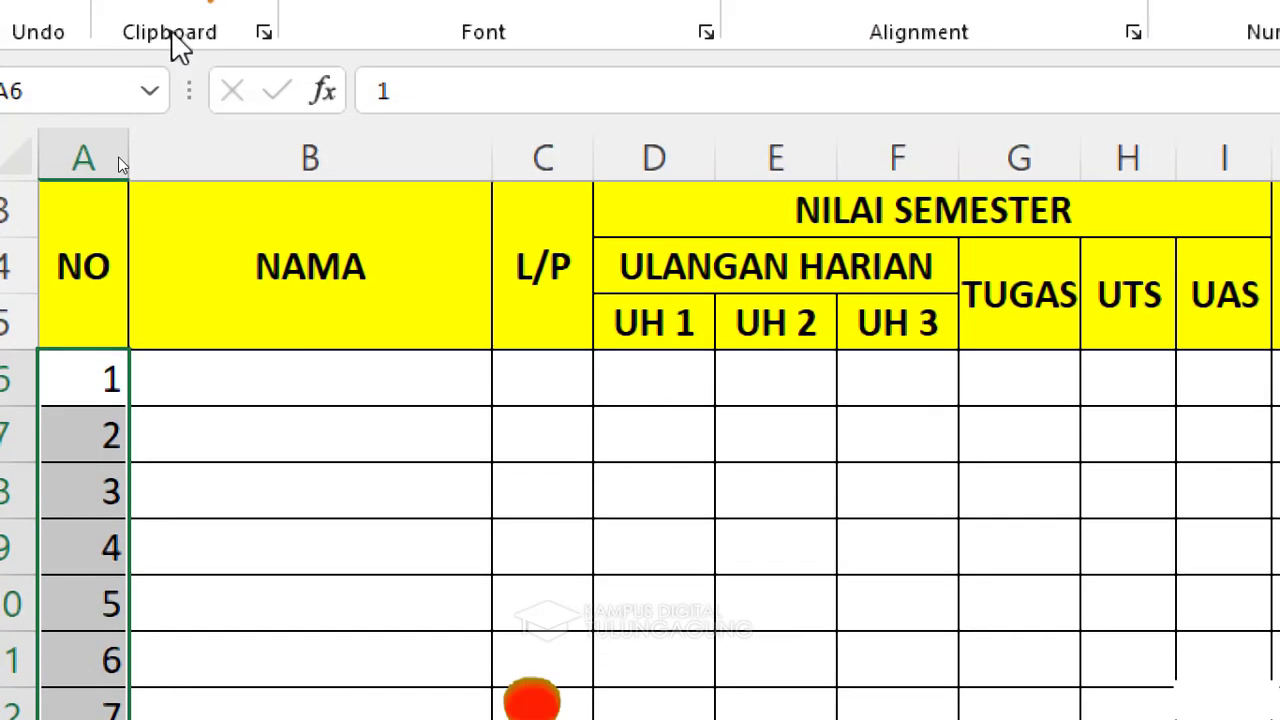
Centre the numbers horizontally and vertically in their cells.
left_click(807, 245)
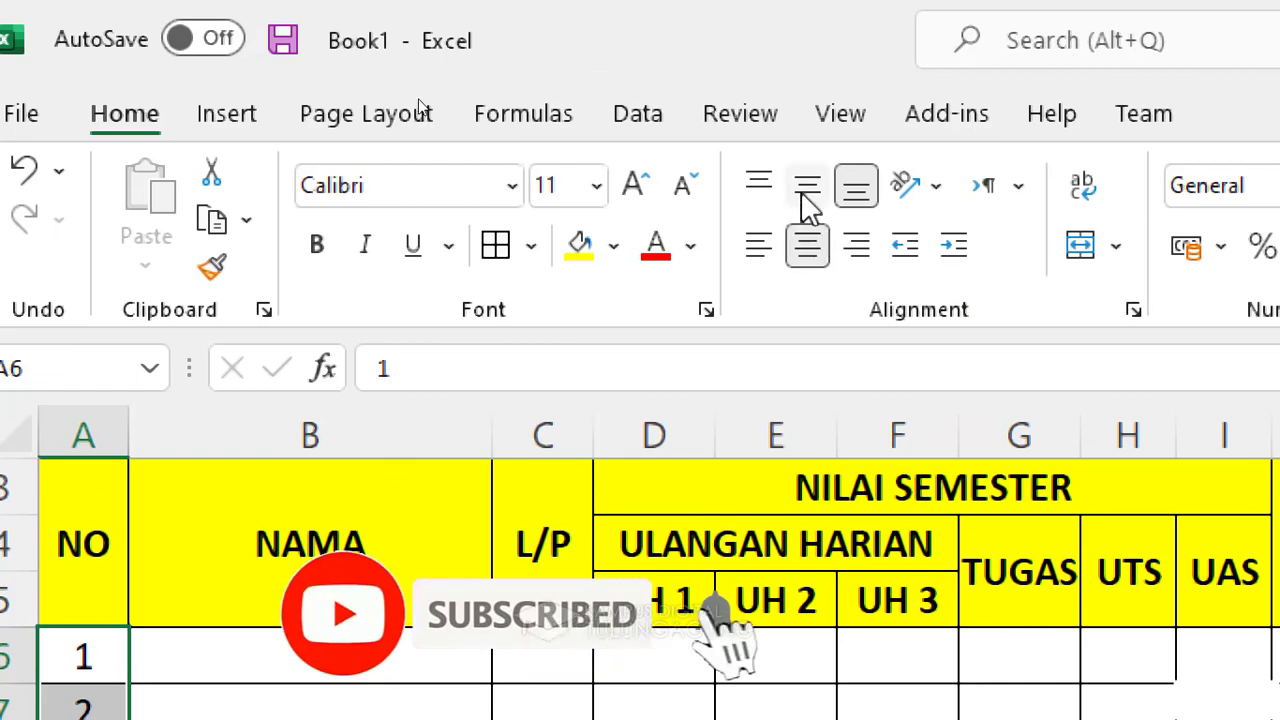
left_click(806, 190)
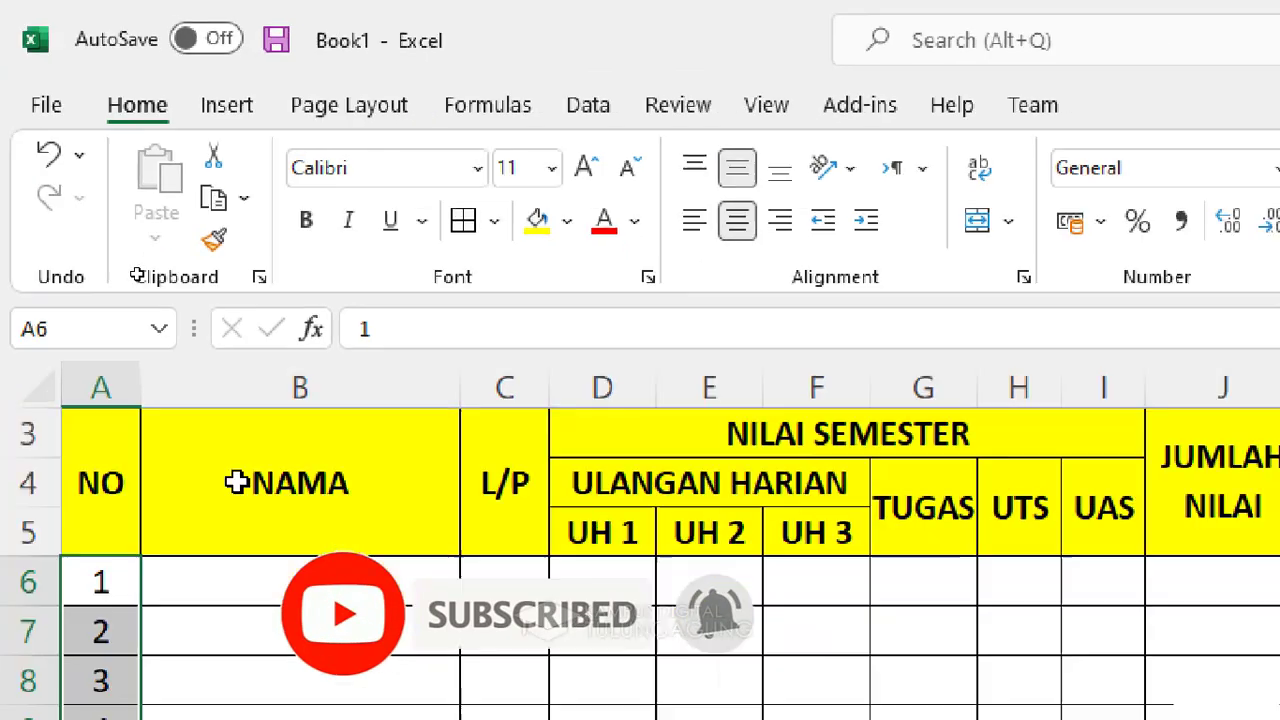
left_click(191, 392)
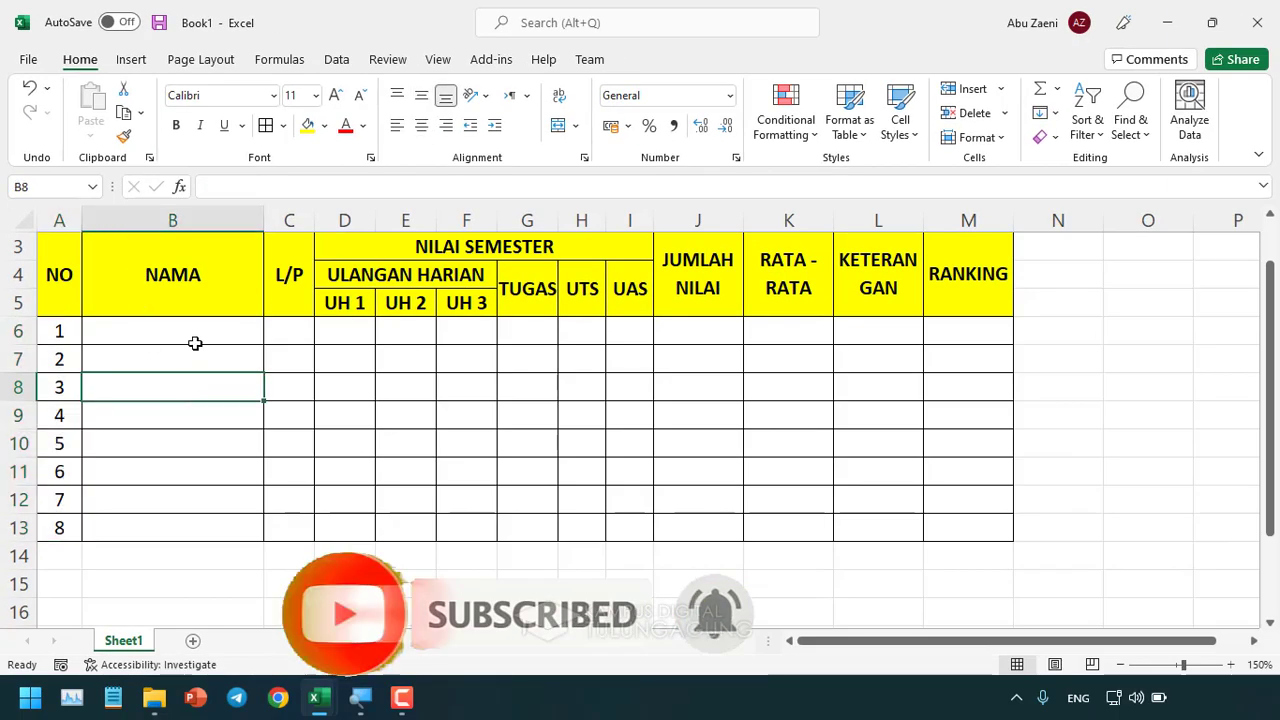
Enter the placeholder 'Isi nama' in cell B6 beside row number 1.
left_click(195, 343)
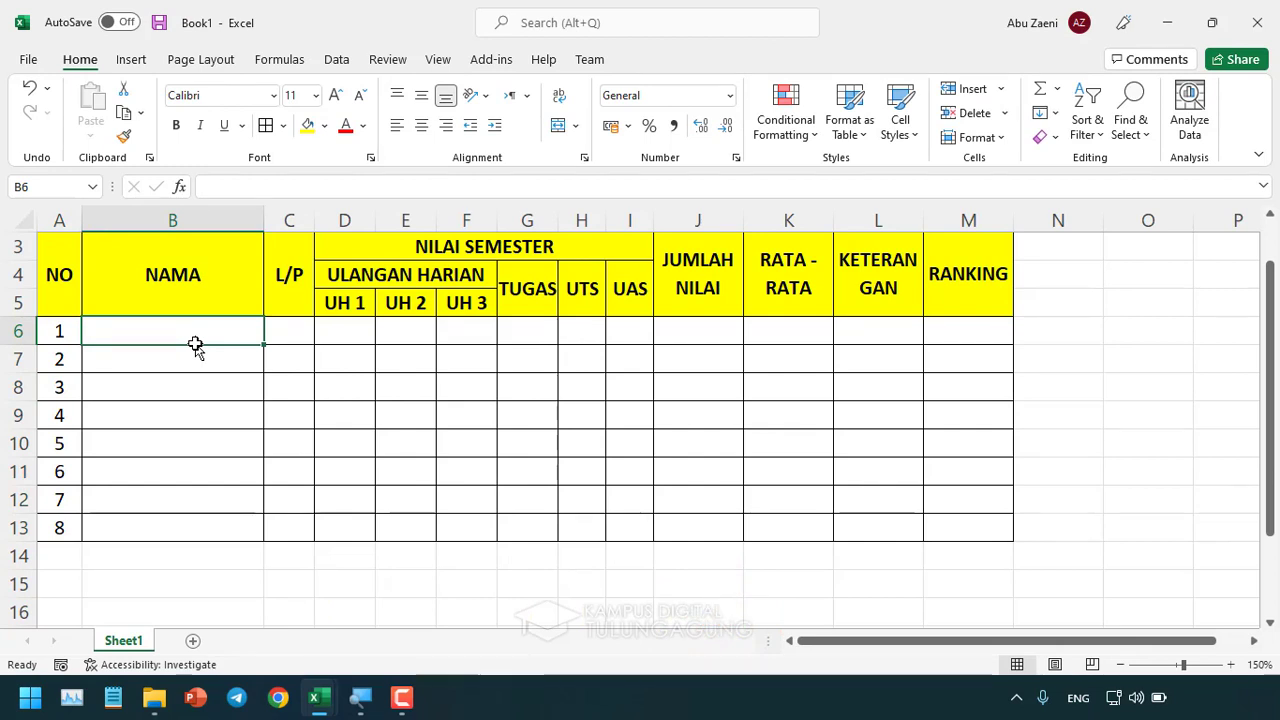
type("Isi ")
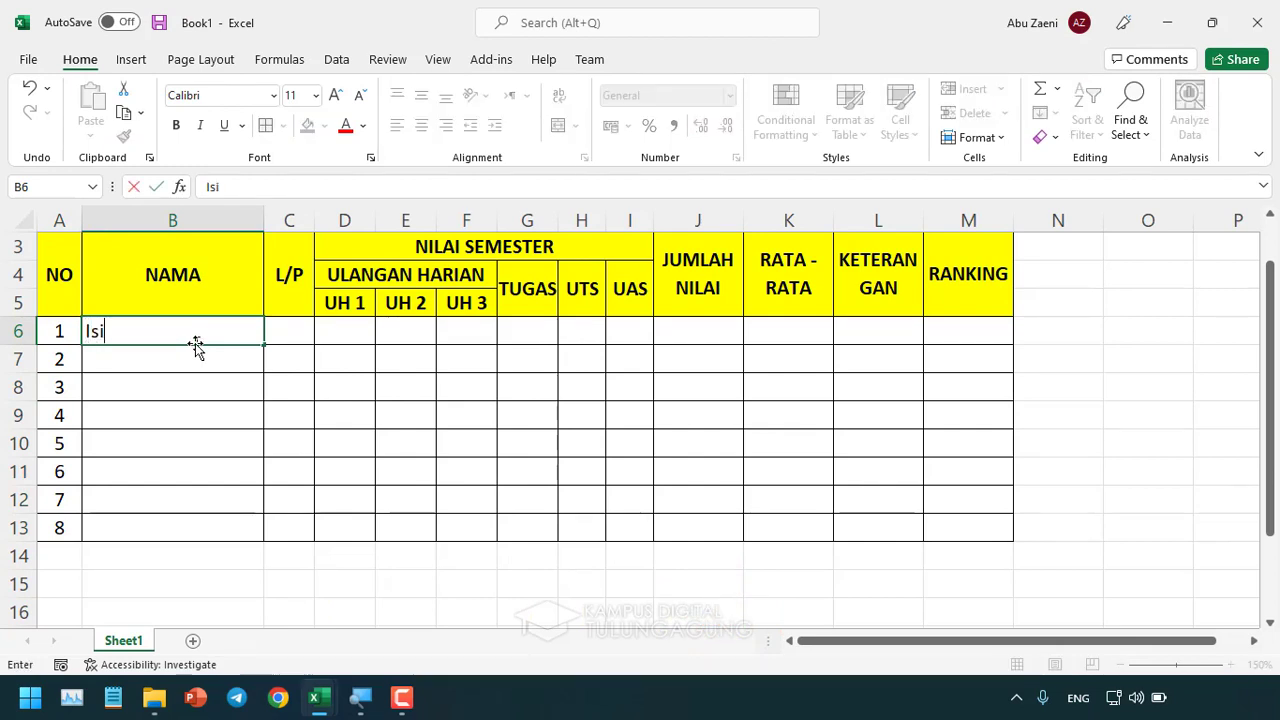
type("nama")
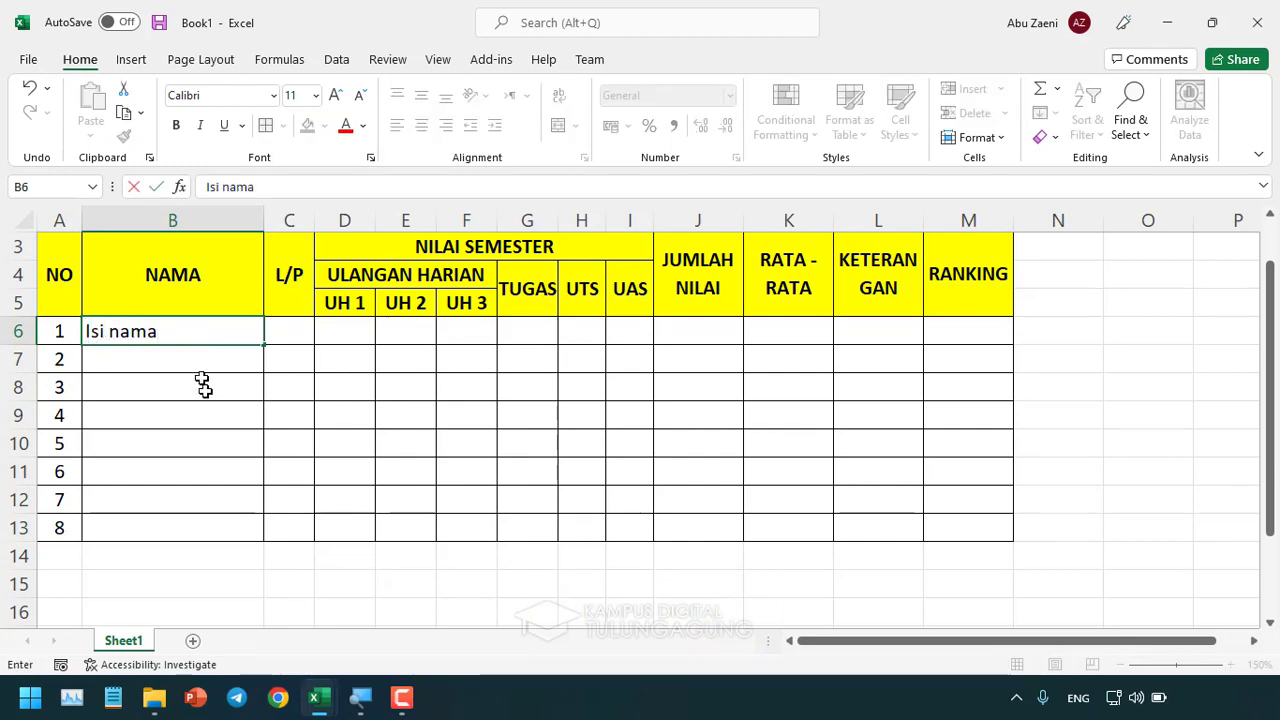
left_click(205, 410)
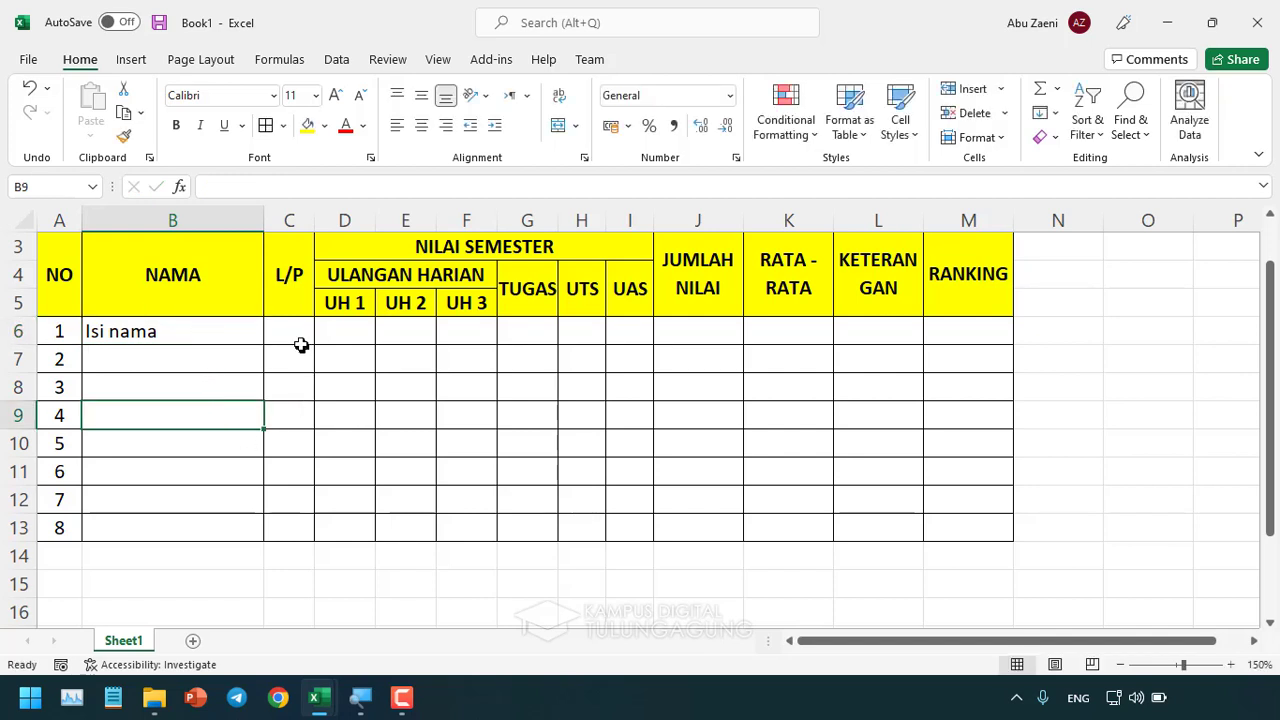
left_click_drag(301, 342, 300, 522)
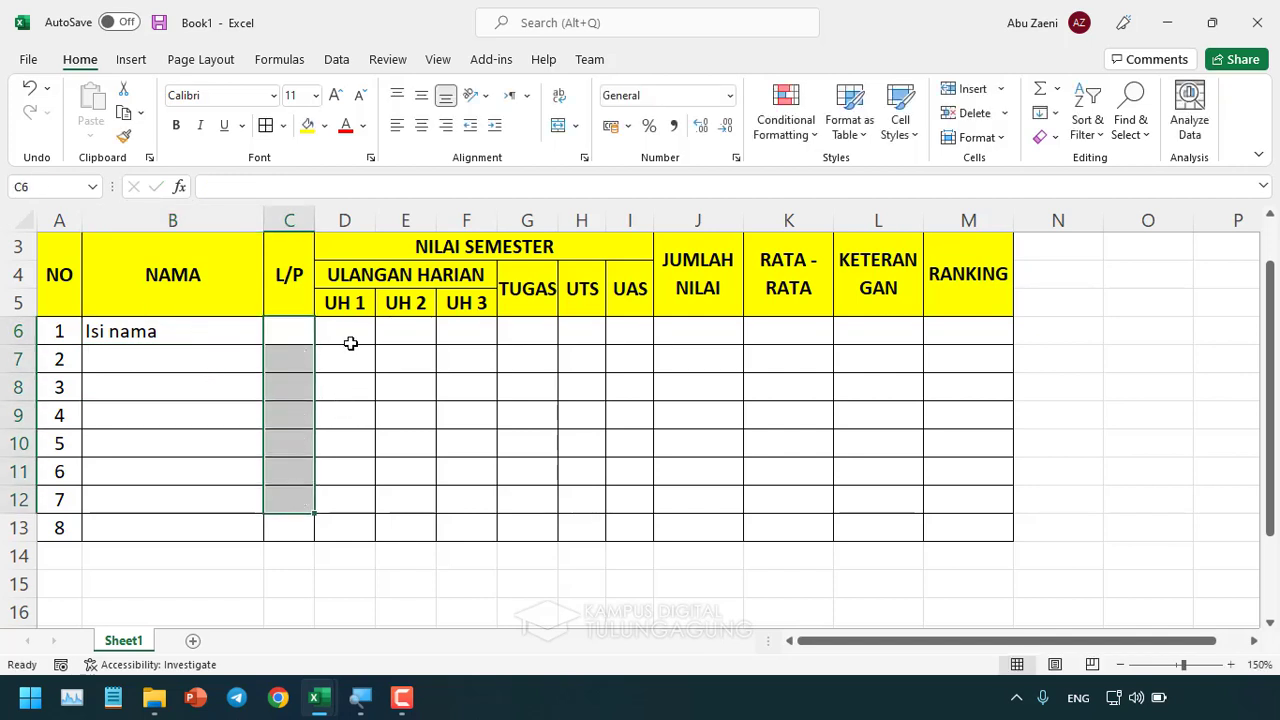
left_click_drag(346, 340, 352, 474)
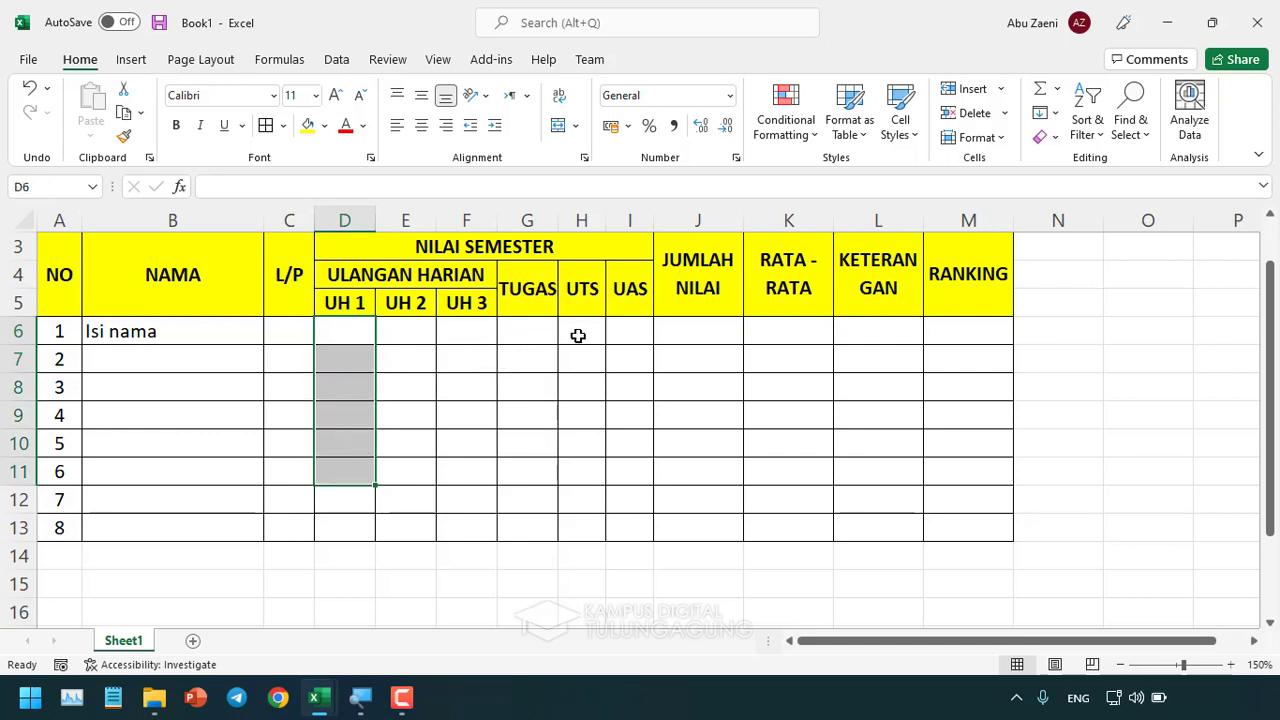
left_click(545, 386)
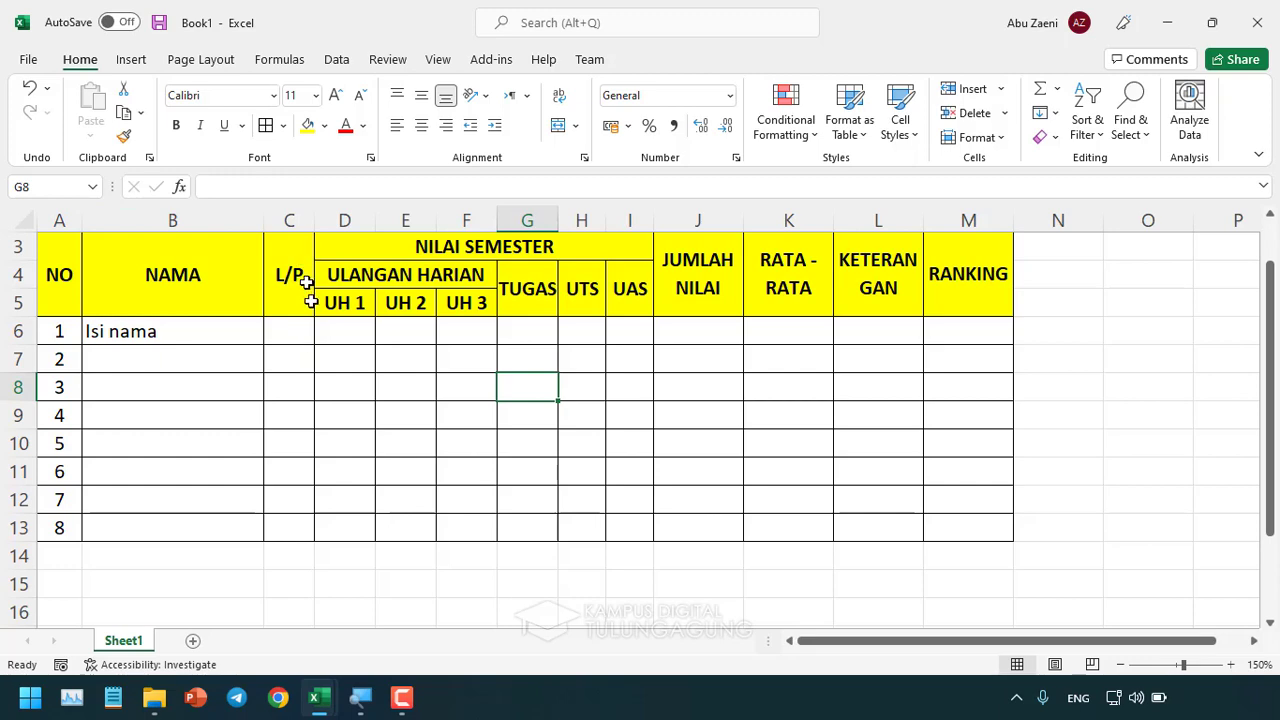
scroll(362, 440, "up", 1)
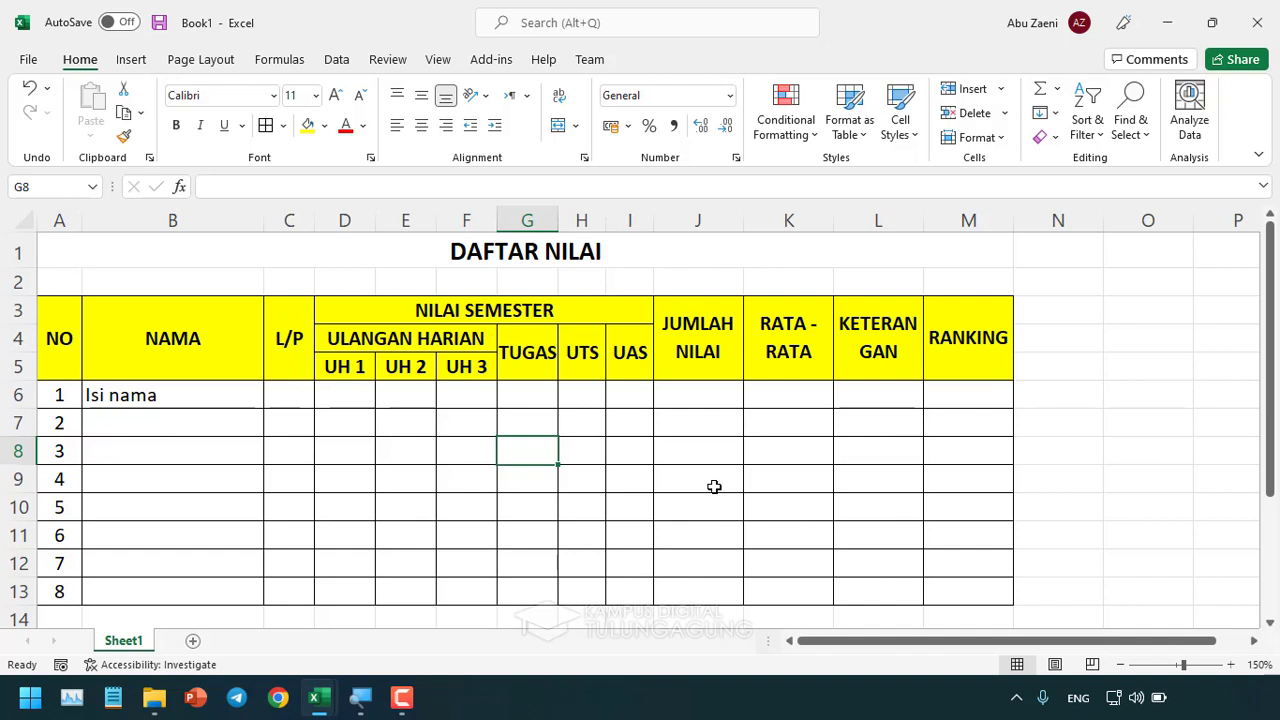
left_click(700, 345)
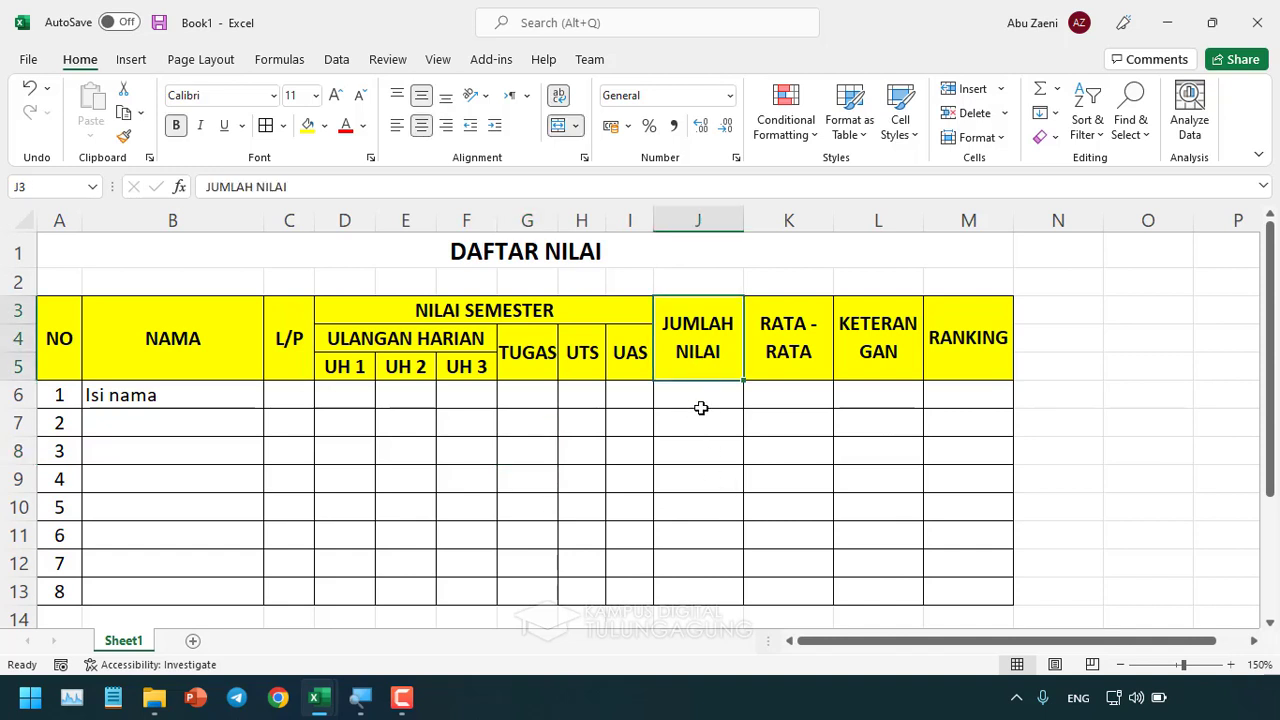